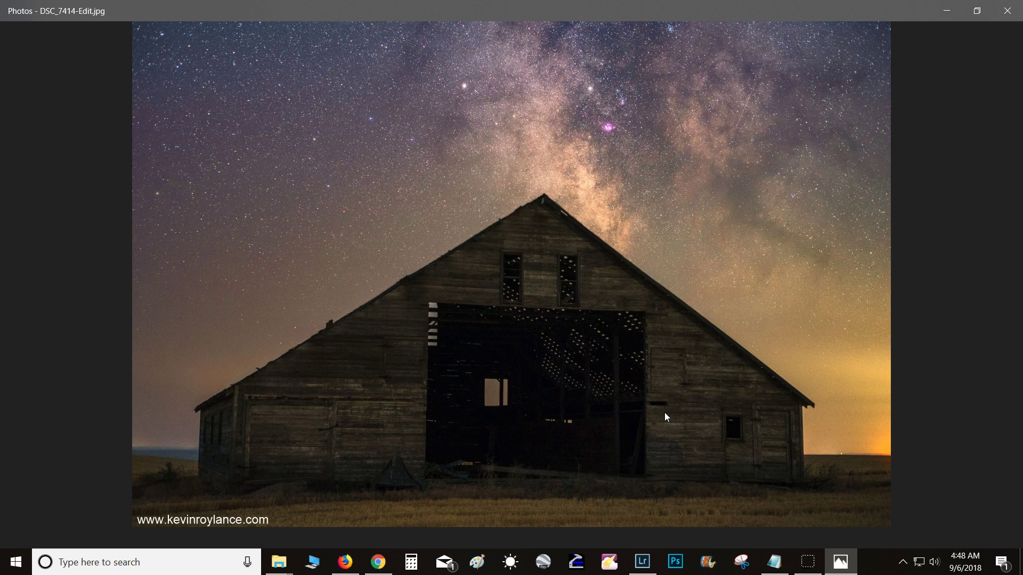
Step: Switch to Lightroom and compare the sky and barn details in the two exposures DSC_7426.NEF and DSC_7427.NEF
click(642, 562)
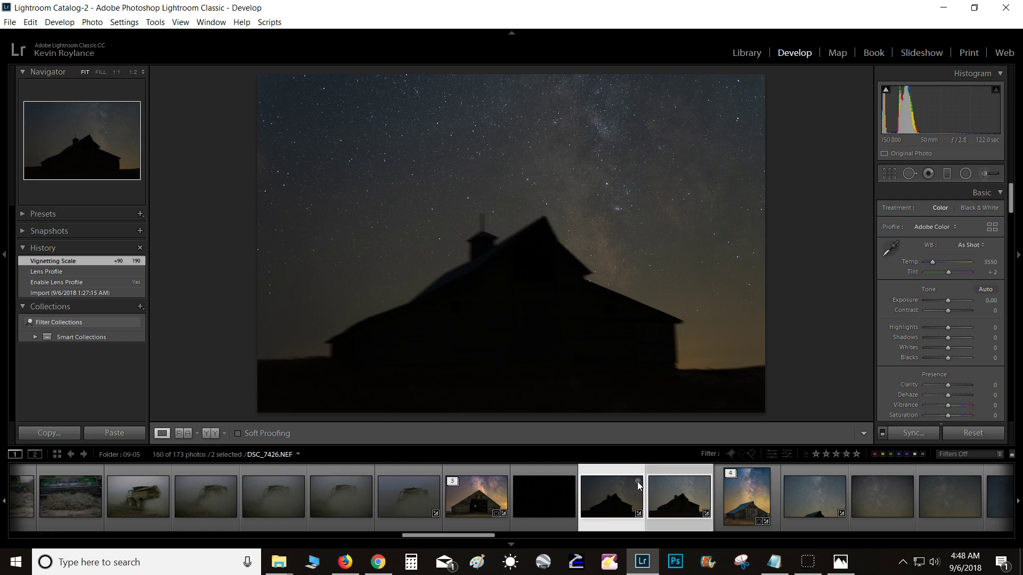
click(577, 153)
click(578, 153)
click(578, 153)
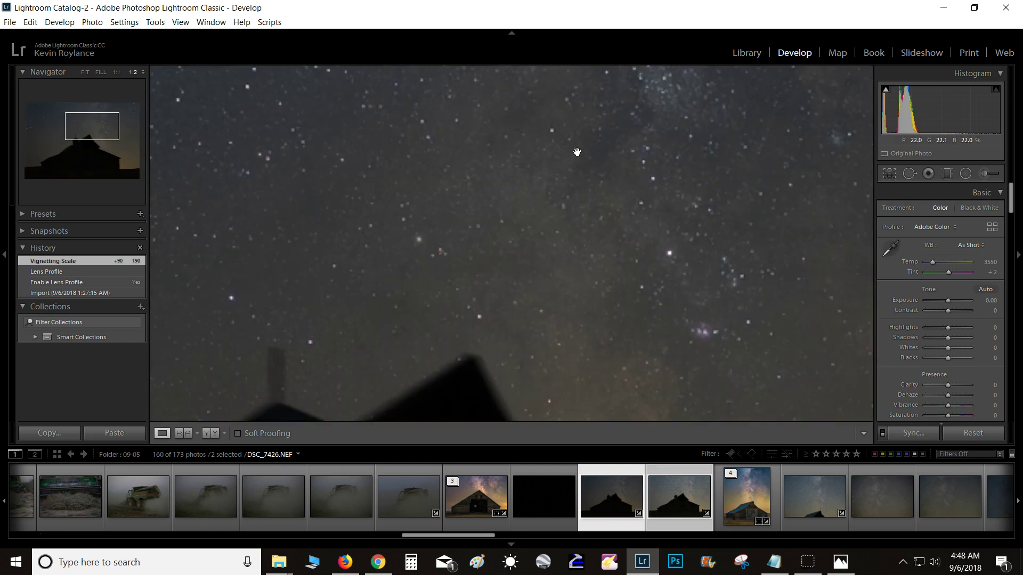
click(605, 219)
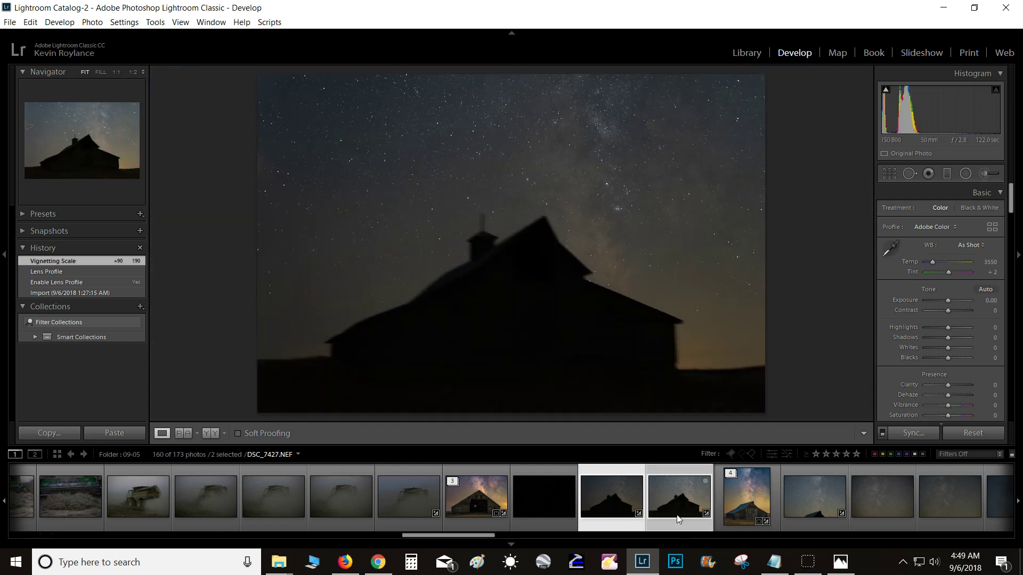
click(679, 519)
click(560, 353)
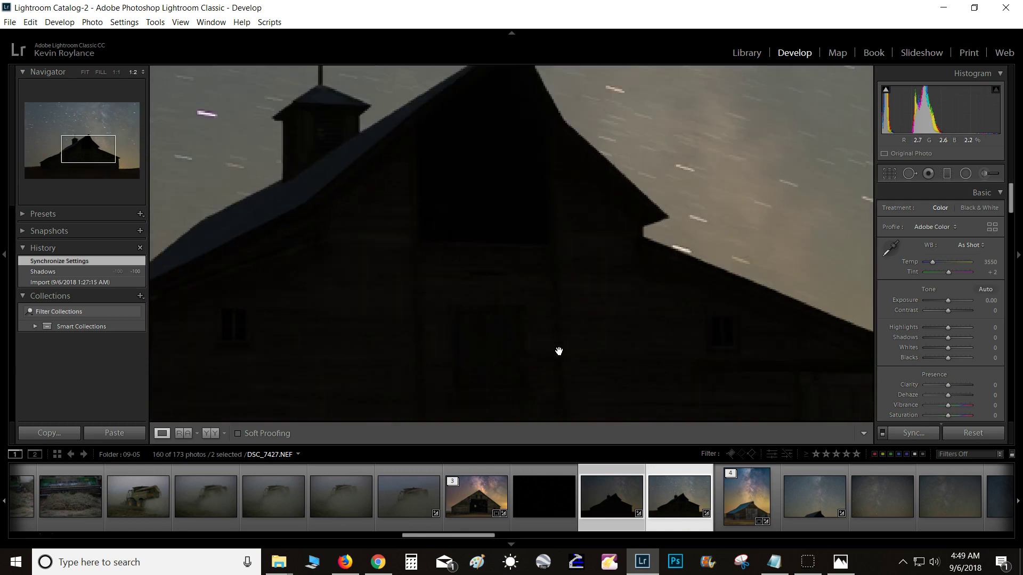
click(560, 352)
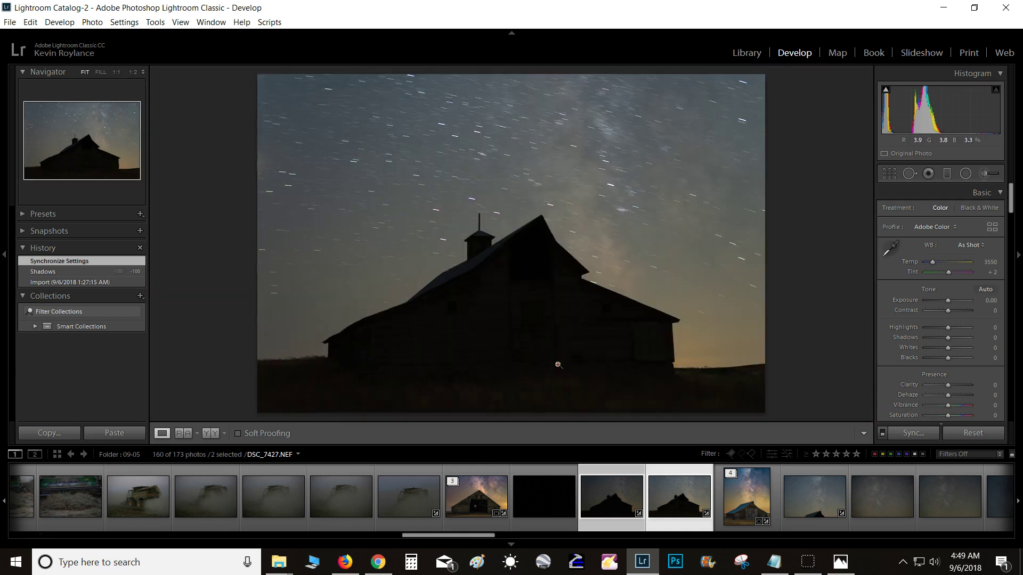
click(612, 506)
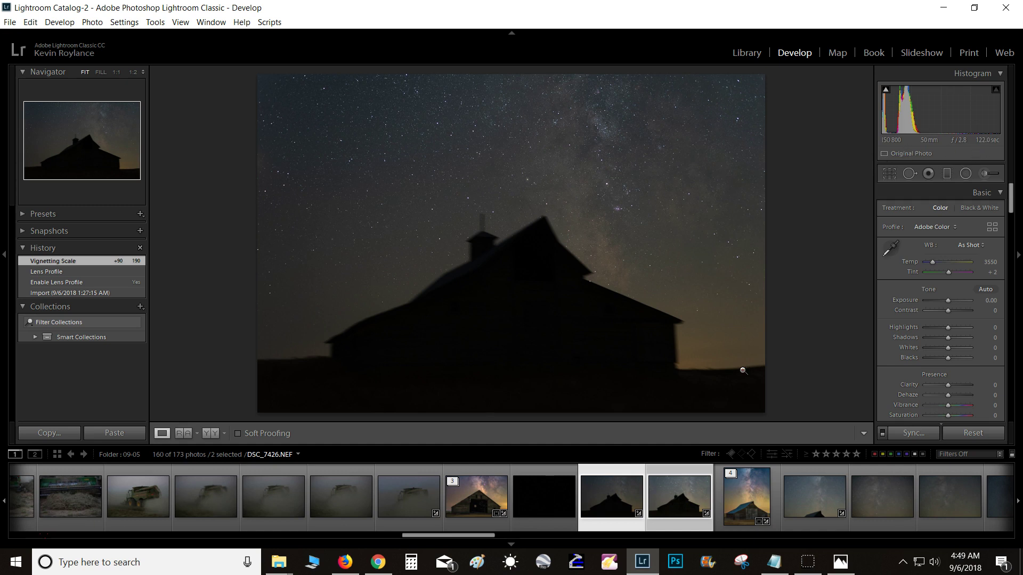
Step: Match the total exposure of DSC_7426.NEF to DSC_7427.NEF and examine the brightened sky up close
click(682, 503)
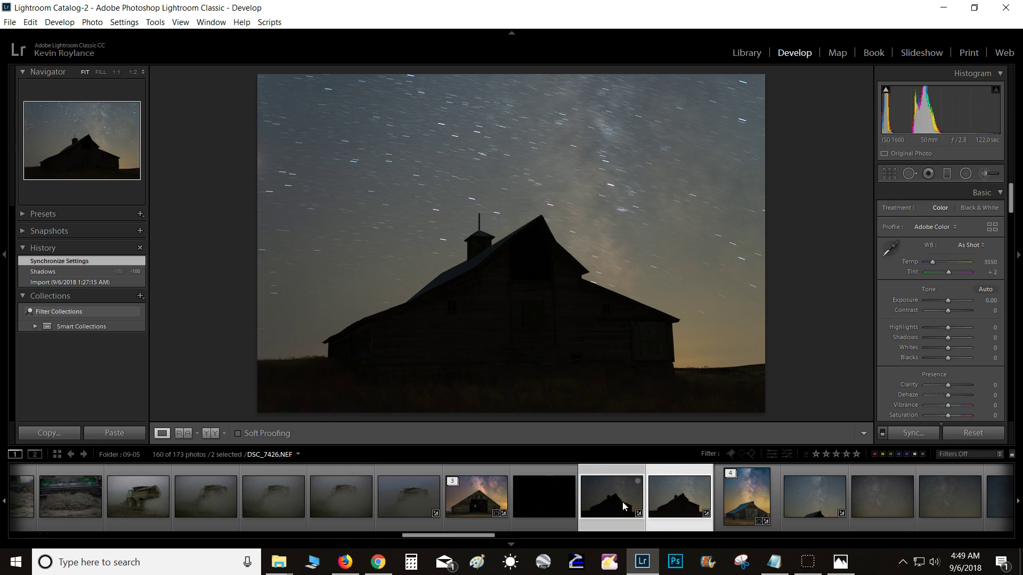
click(124, 23)
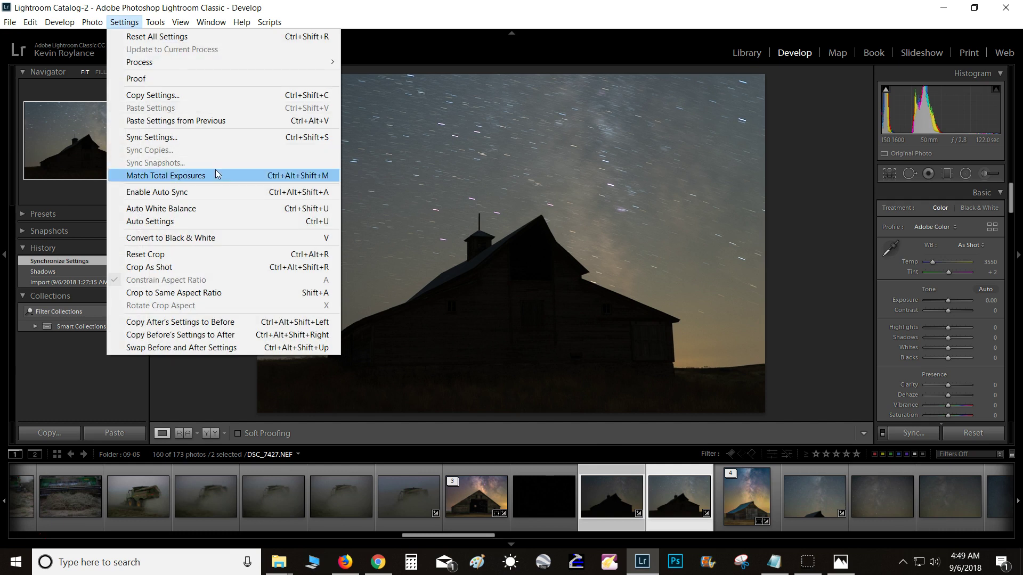
click(216, 175)
click(620, 497)
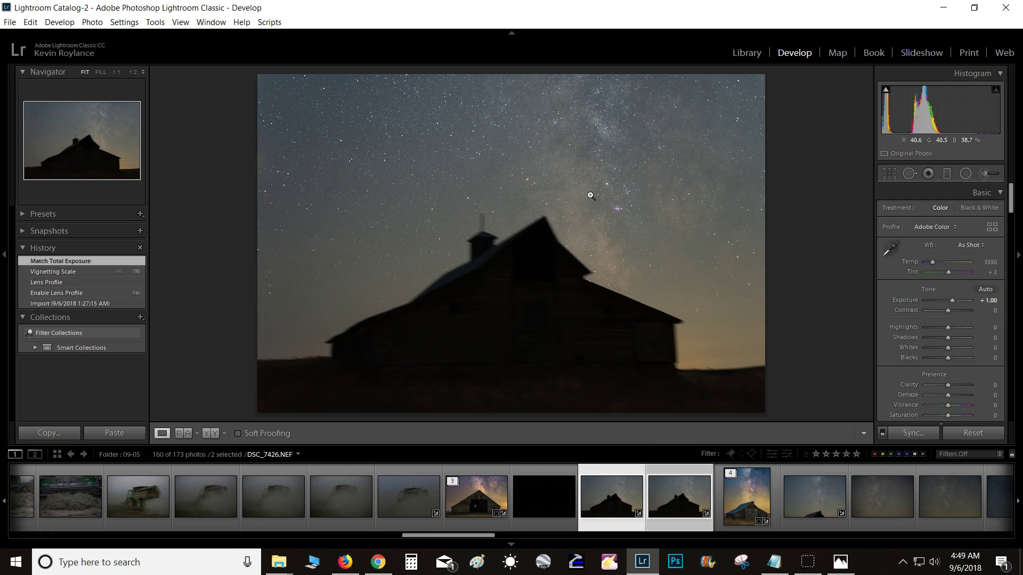
click(610, 188)
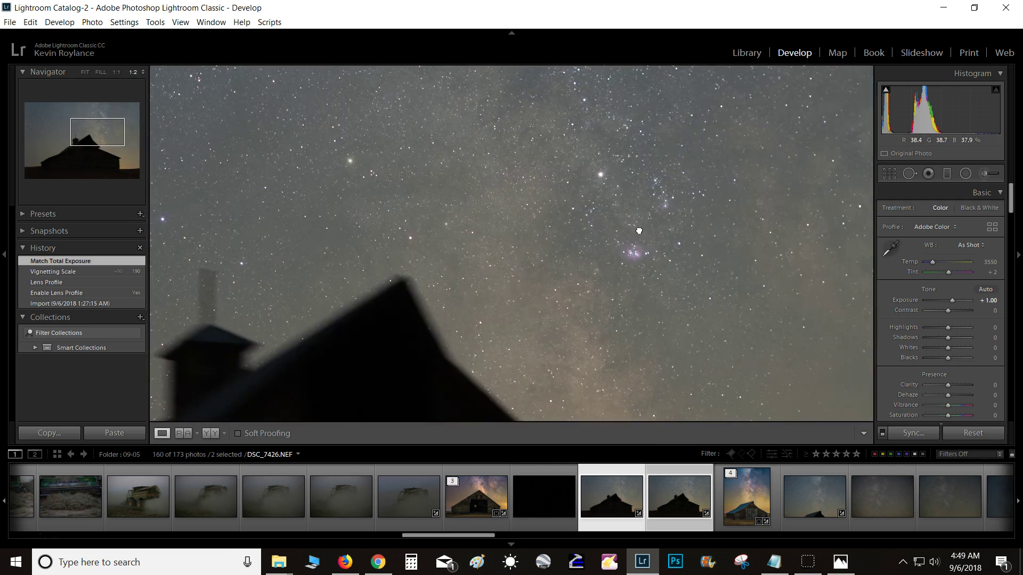
click(638, 231)
Step: Send the two selected barn exposures, DSC_7426.NEF and DSC_7427.NEF, to Photoshop for editing
click(689, 513)
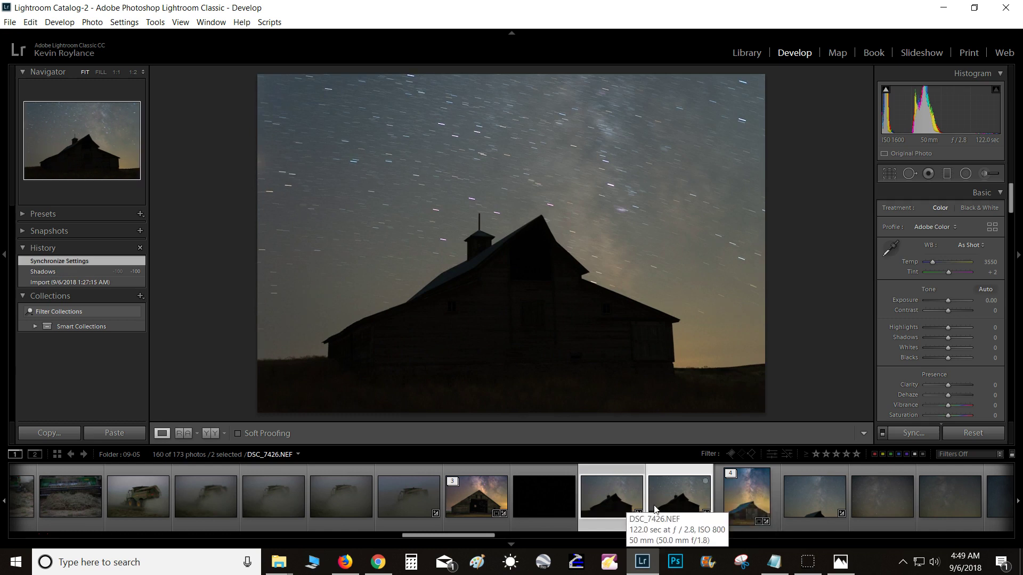
right_click(672, 504)
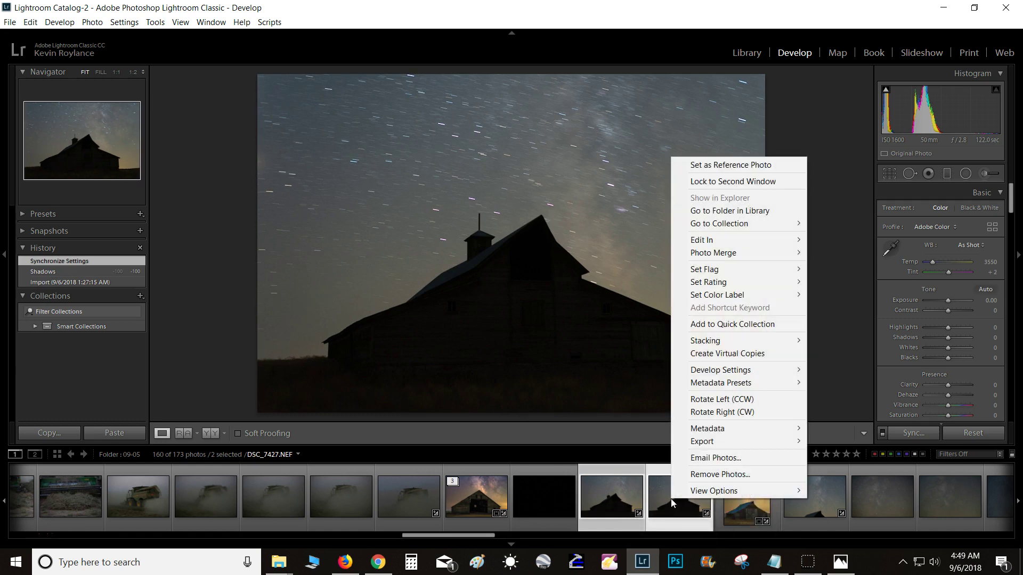
mouse_move(745, 239)
click(872, 235)
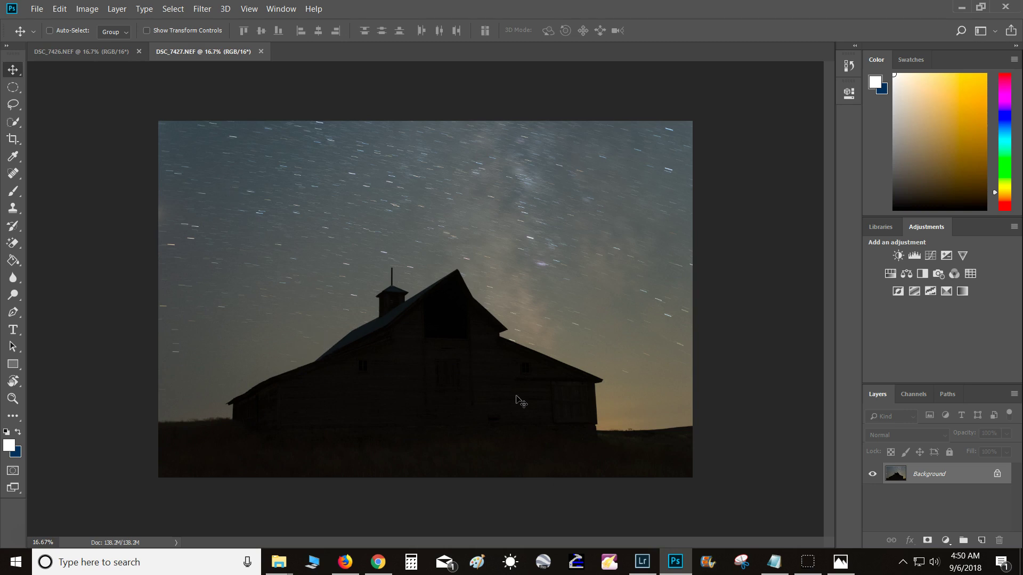
Step: Select the barn and the whole foreground in DSC_7427.NEF with the Quick Selection tool
click(12, 122)
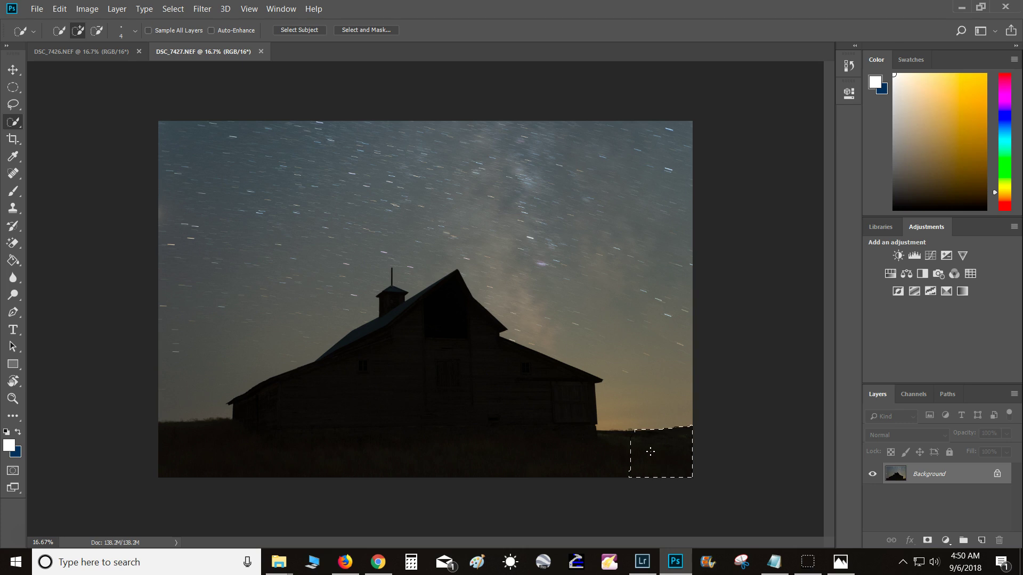
drag(573, 436, 451, 392)
drag(341, 422, 209, 434)
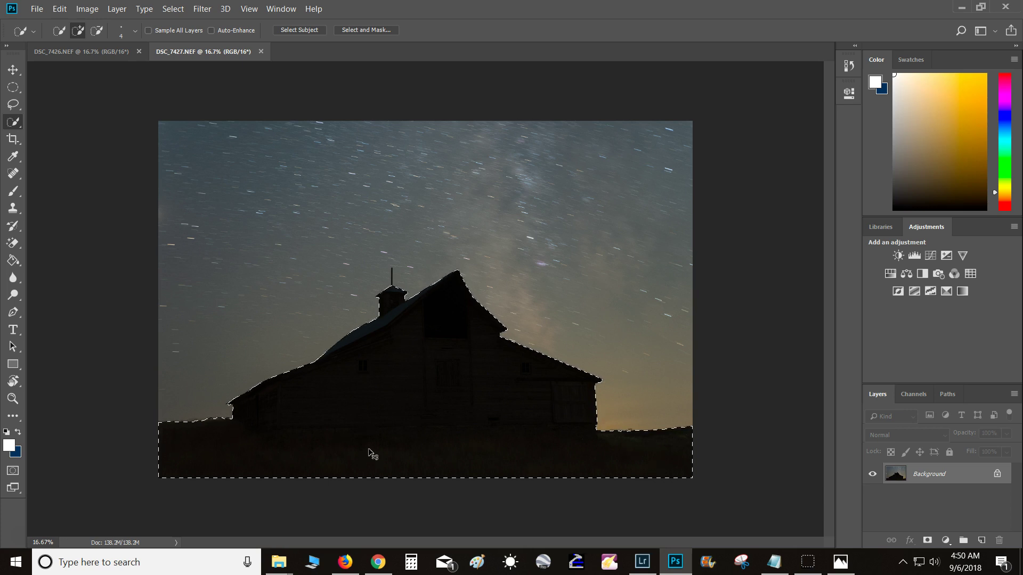
key(ctrl+plus)
key(ctrl+plus)
key(ctrl+plus)
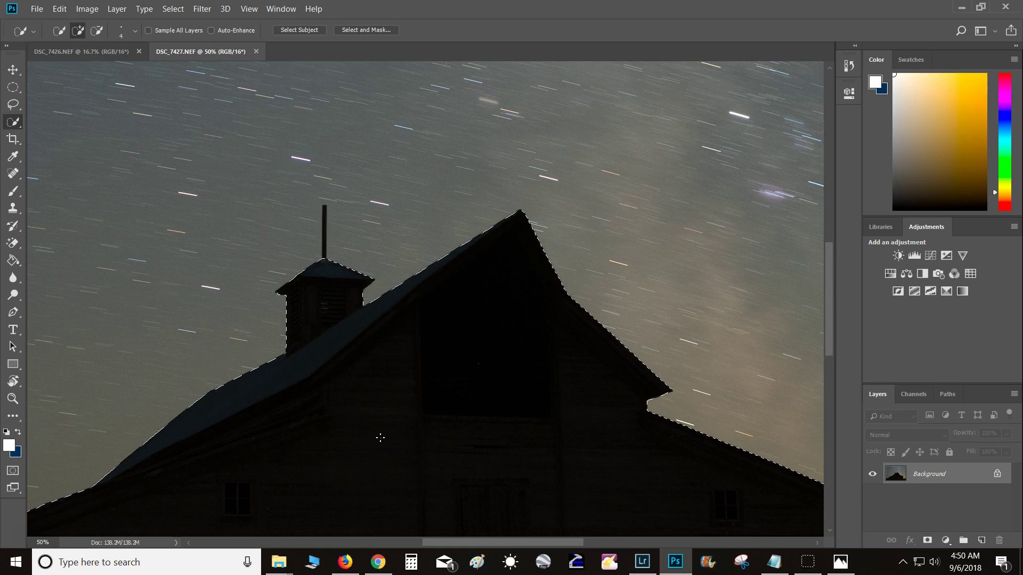
key(ctrl+plus)
mouse_move(238, 311)
mouse_down()
mouse_move(397, 395)
mouse_move(430, 445)
mouse_up()
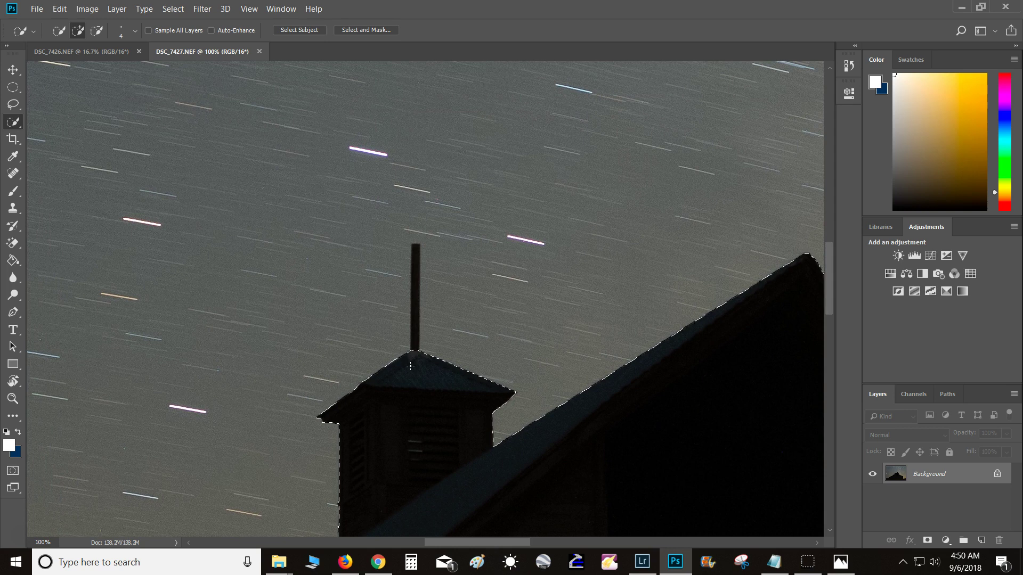
drag(421, 448, 400, 407)
key(ctrl+0)
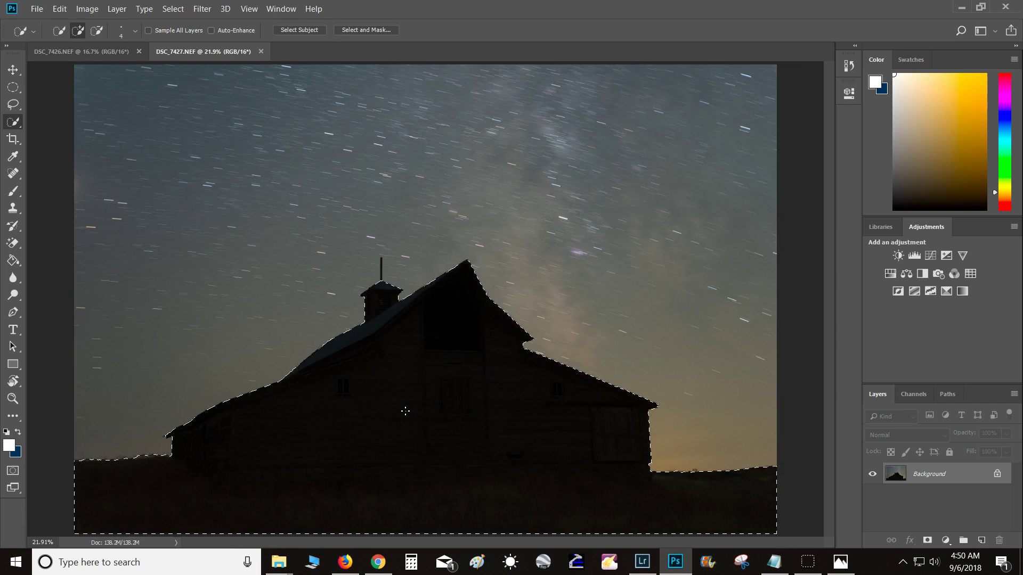
Step: Add the thin pole on top of the barn's cupola to the selection
key(ctrl+plus)
key(ctrl+plus)
key(ctrl+plus)
key(ctrl+plus)
key(ctrl+plus)
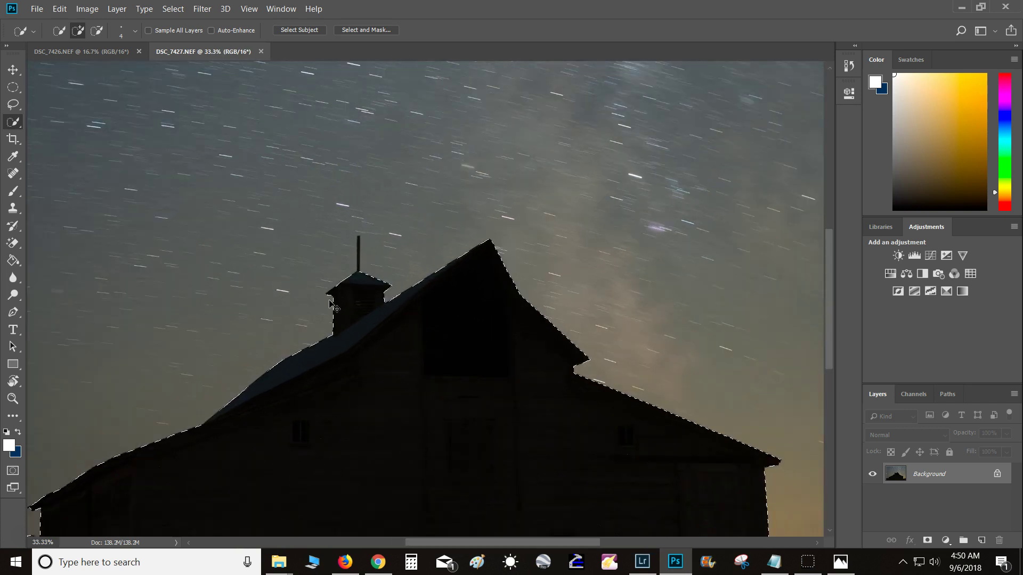
key(ctrl+plus)
drag(173, 279, 631, 496)
drag(510, 430, 510, 465)
drag(486, 416, 483, 373)
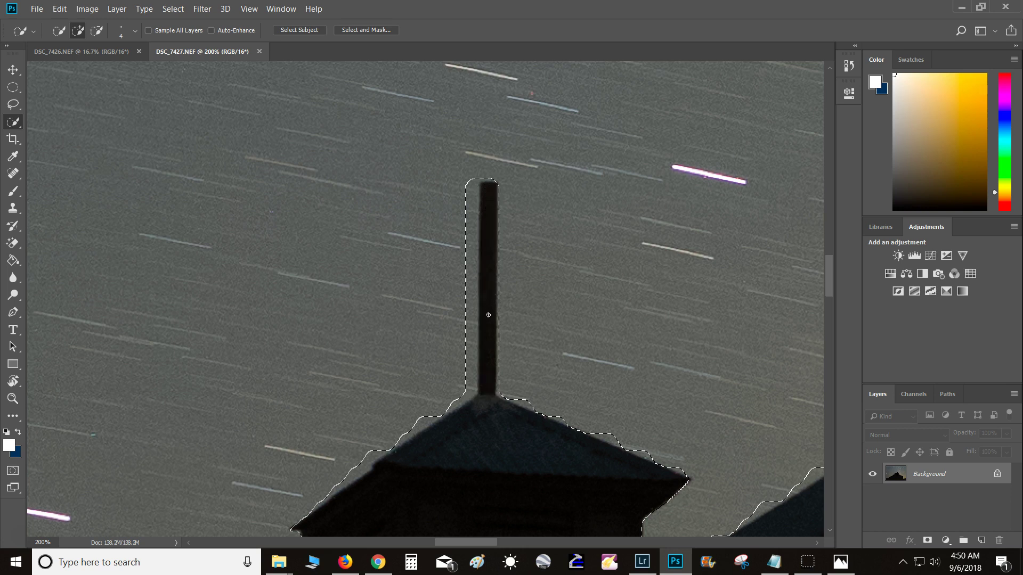
Step: Subtract the excess sky around the cupola's pole and roof from the selection
drag(488, 398, 487, 399)
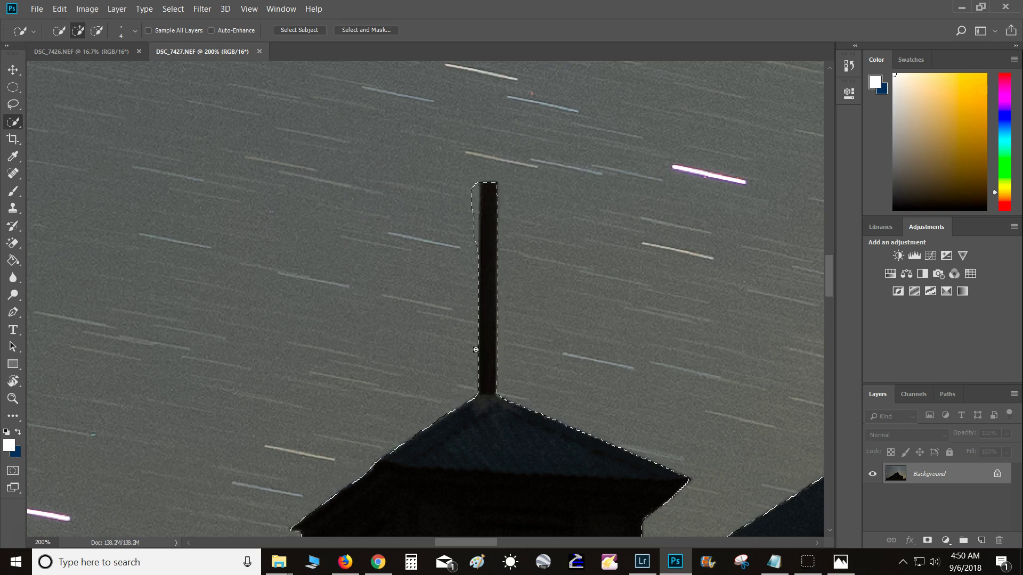
drag(475, 228, 475, 189)
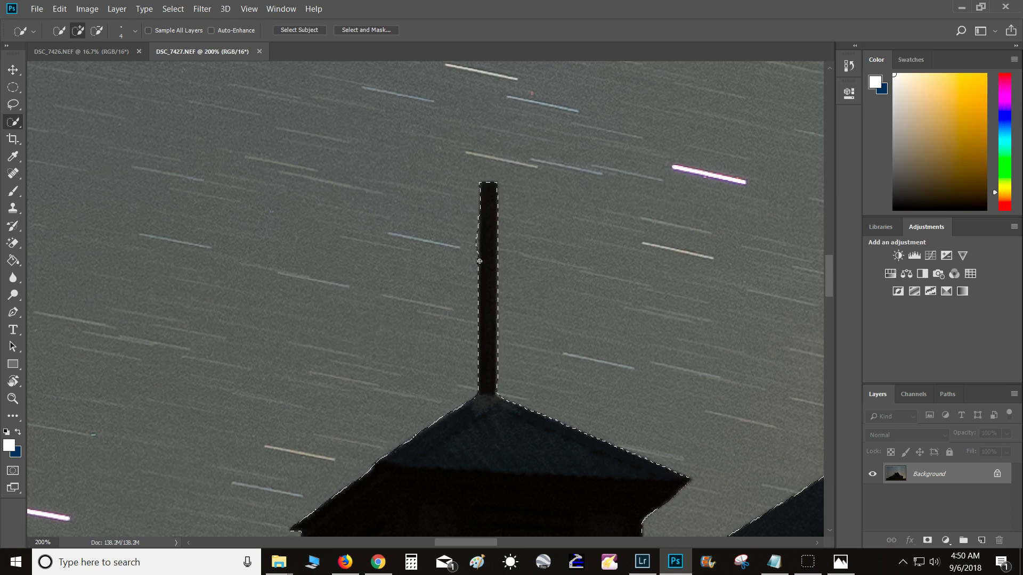
alt+click(475, 234)
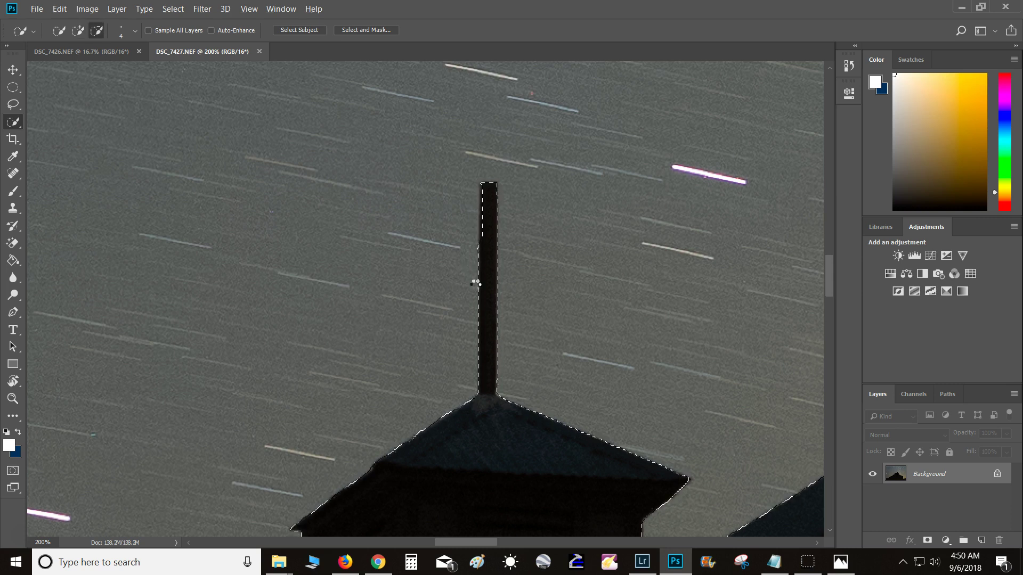
Step: Follow the selection edge down the barn's left roofline and add the tip of the left eave
drag(488, 447, 564, 182)
drag(519, 340, 515, 349)
drag(505, 400, 640, 136)
drag(253, 470, 713, 272)
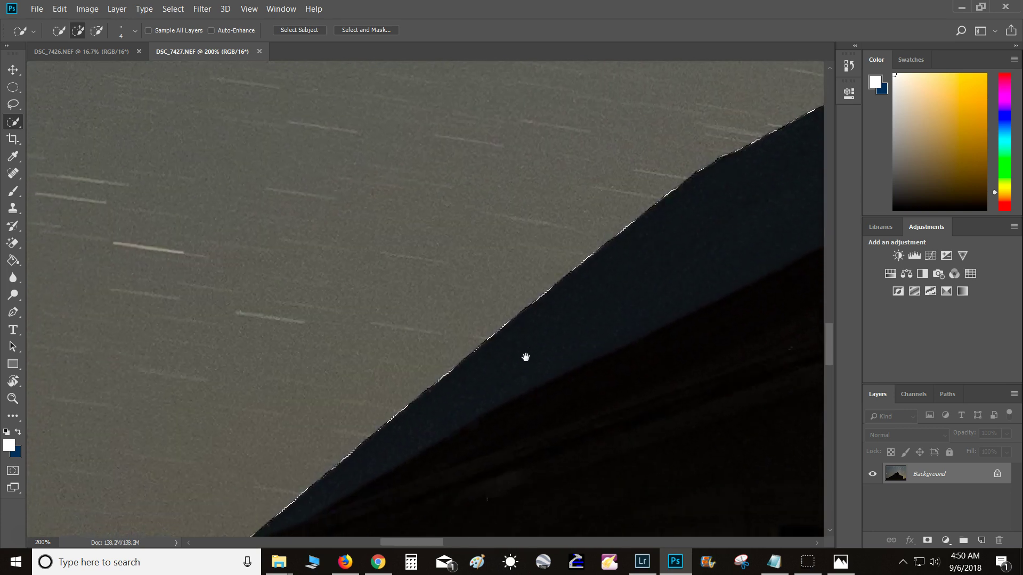
drag(418, 434, 541, 280)
drag(416, 356, 799, 312)
drag(442, 413, 580, 298)
drag(323, 504, 470, 354)
drag(406, 407, 426, 385)
drag(375, 324, 348, 334)
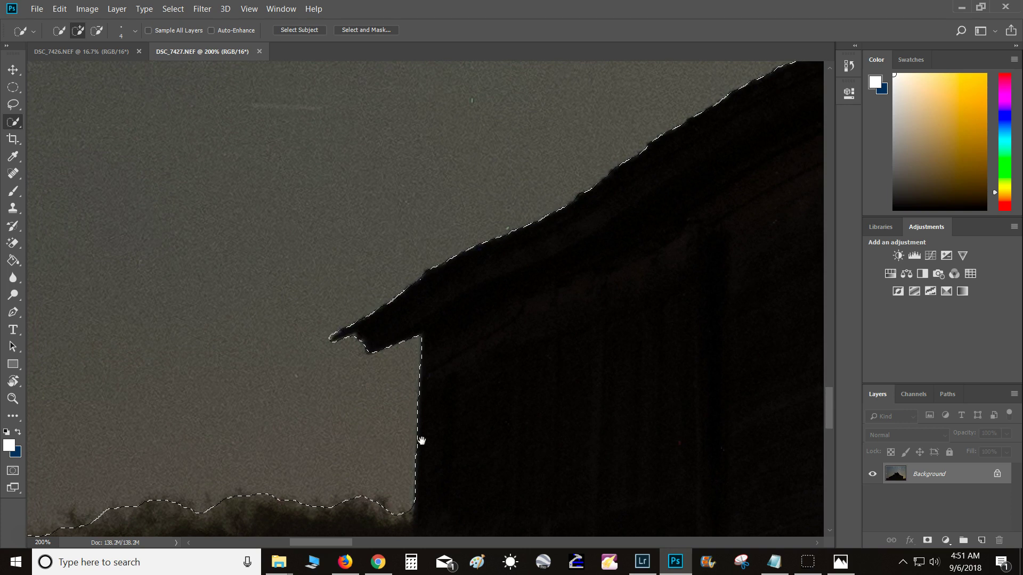
Step: Add the grass tops along the horizon left of the barn to the selection
drag(414, 441, 641, 312)
drag(247, 408, 568, 402)
mouse_move(657, 393)
mouse_down()
mouse_move(604, 358)
mouse_move(299, 394)
mouse_up()
drag(206, 376, 326, 375)
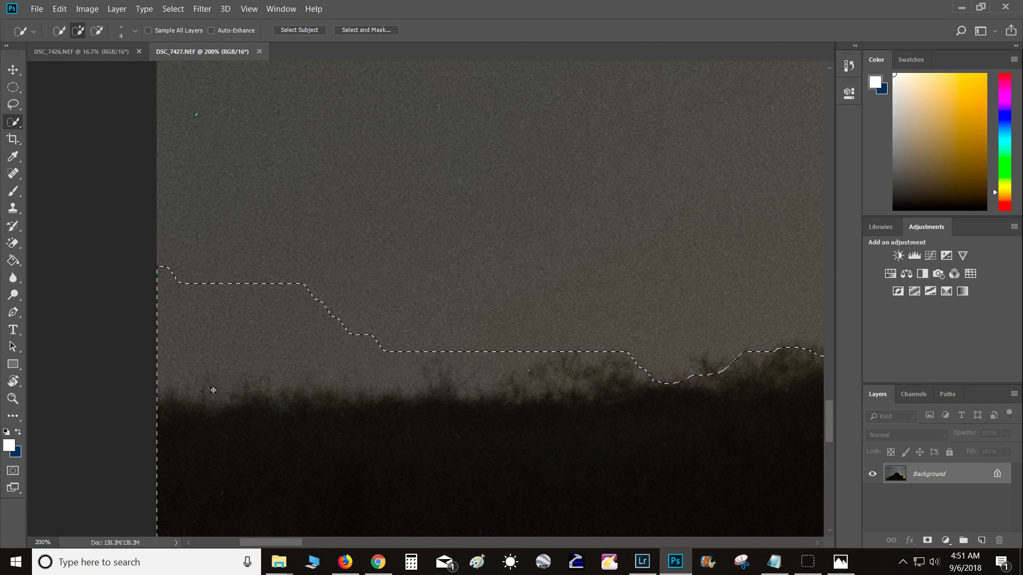
Step: Add the bush and grass tops along the horizon right of the barn to the selection
drag(614, 418, 199, 356)
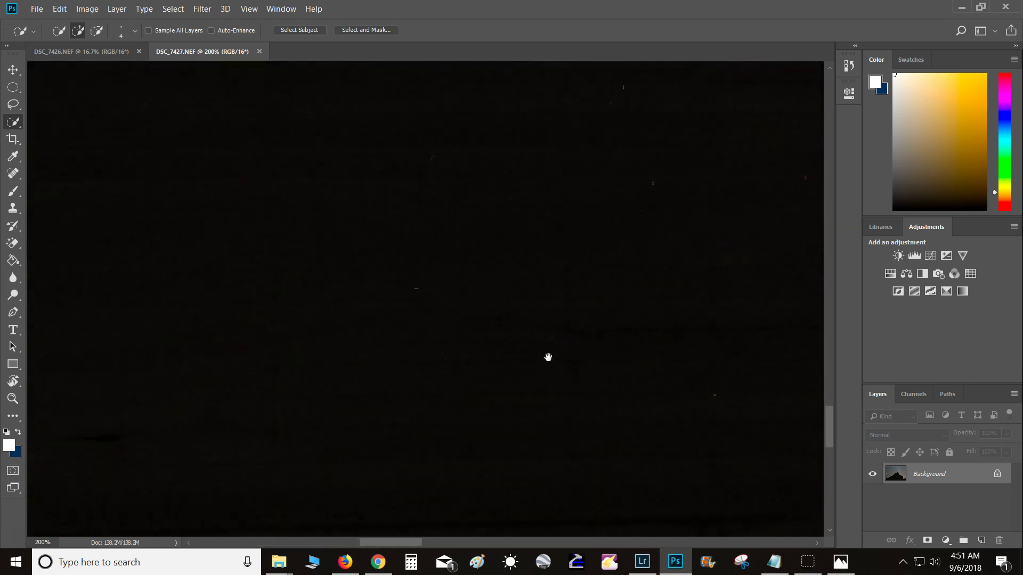
drag(547, 357, 86, 339)
drag(468, 330, 130, 356)
drag(666, 341, 187, 315)
drag(234, 385, 639, 365)
drag(442, 327, 512, 310)
mouse_move(440, 325)
mouse_down()
mouse_move(254, 301)
mouse_move(169, 311)
mouse_up()
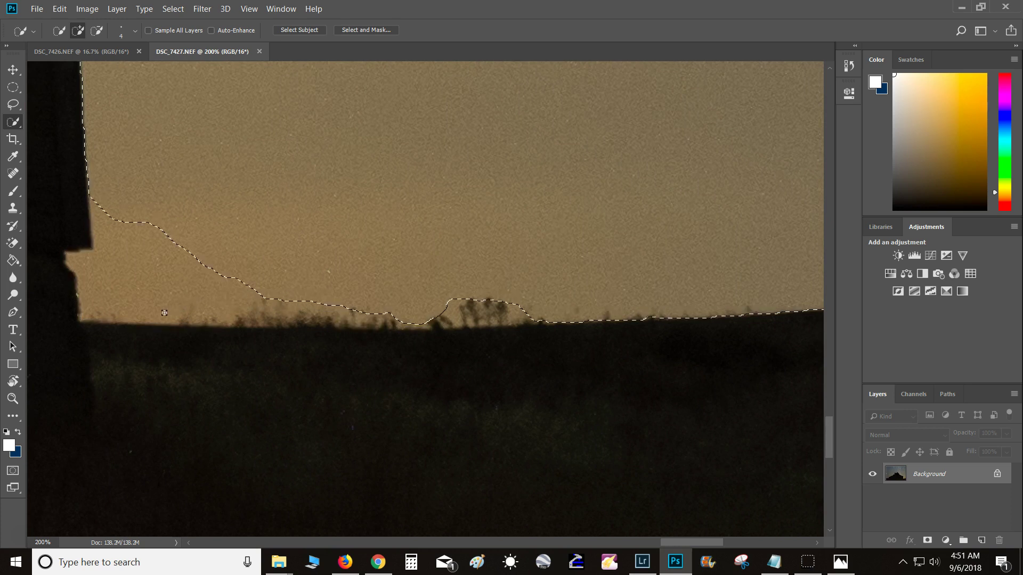
Step: Refine the selection around the tip and underside of the barn's right eave
drag(122, 265, 236, 407)
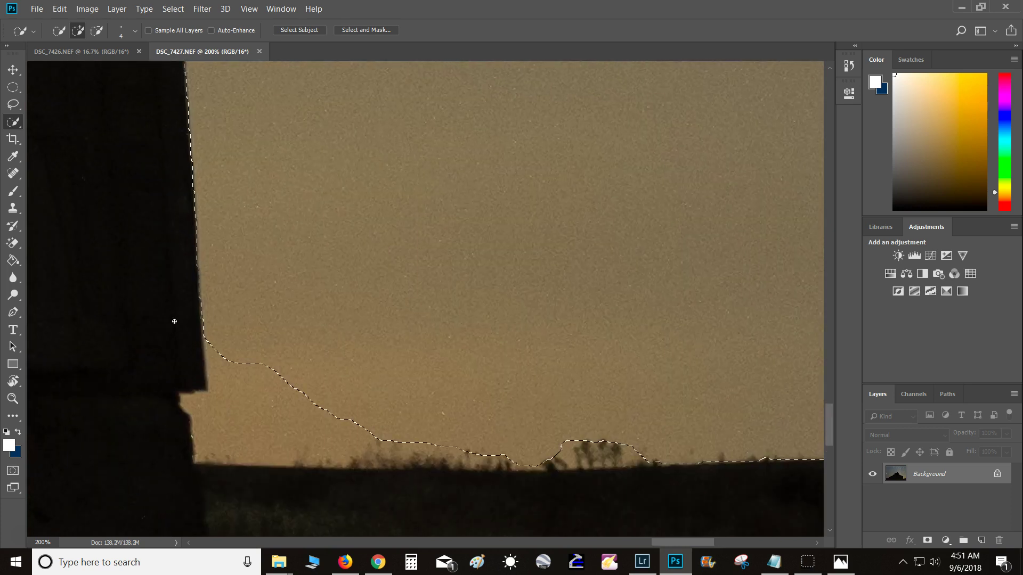
drag(147, 167, 182, 410)
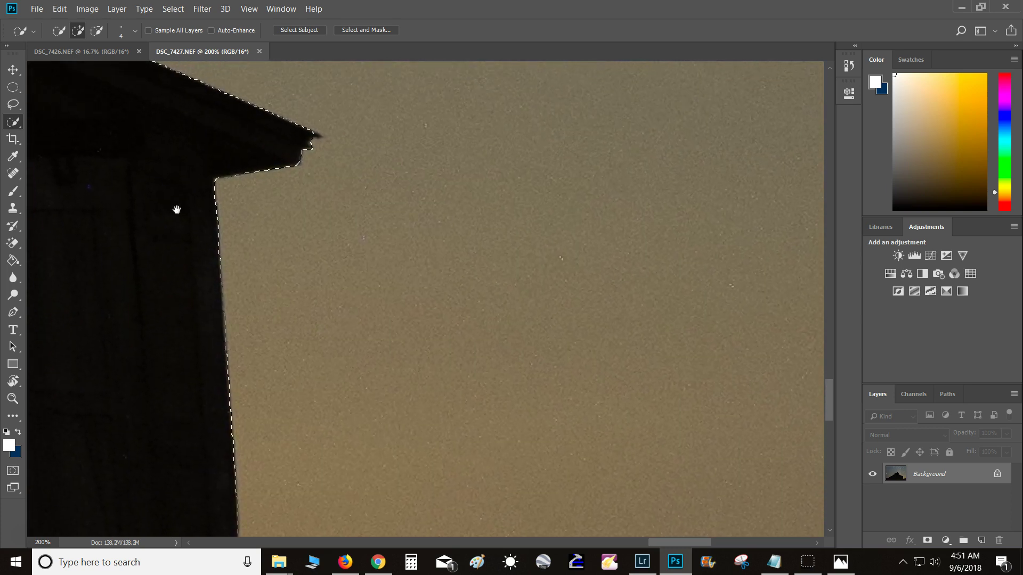
drag(177, 218, 178, 328)
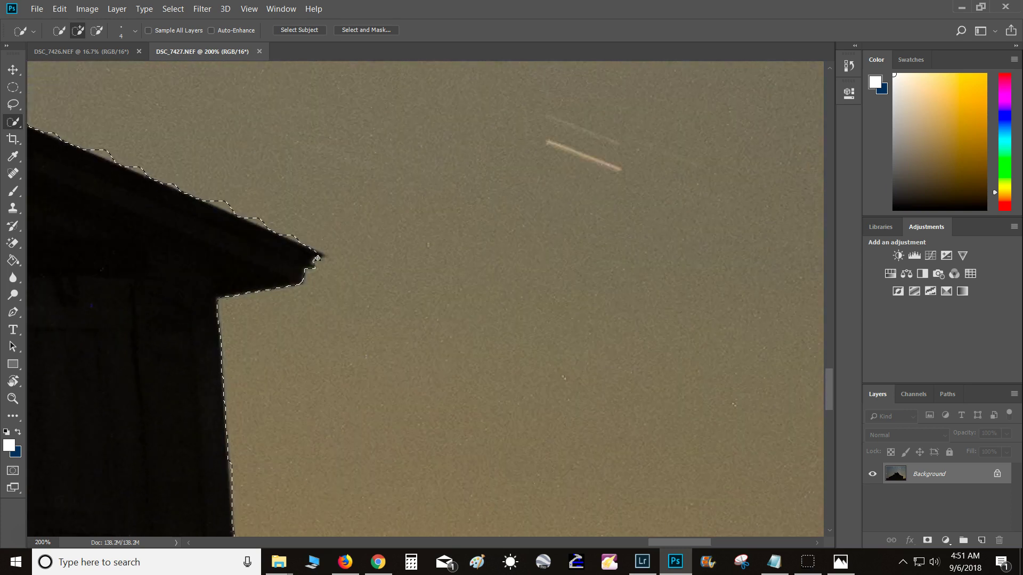
click(325, 255)
click(305, 285)
Step: Inspect the selection edge along the right roof slope up to the peak, ending on the whole image
drag(162, 228, 440, 397)
drag(145, 279, 421, 391)
drag(268, 336, 343, 366)
drag(128, 299, 503, 403)
drag(375, 362, 532, 512)
drag(330, 195, 491, 379)
drag(218, 72, 452, 534)
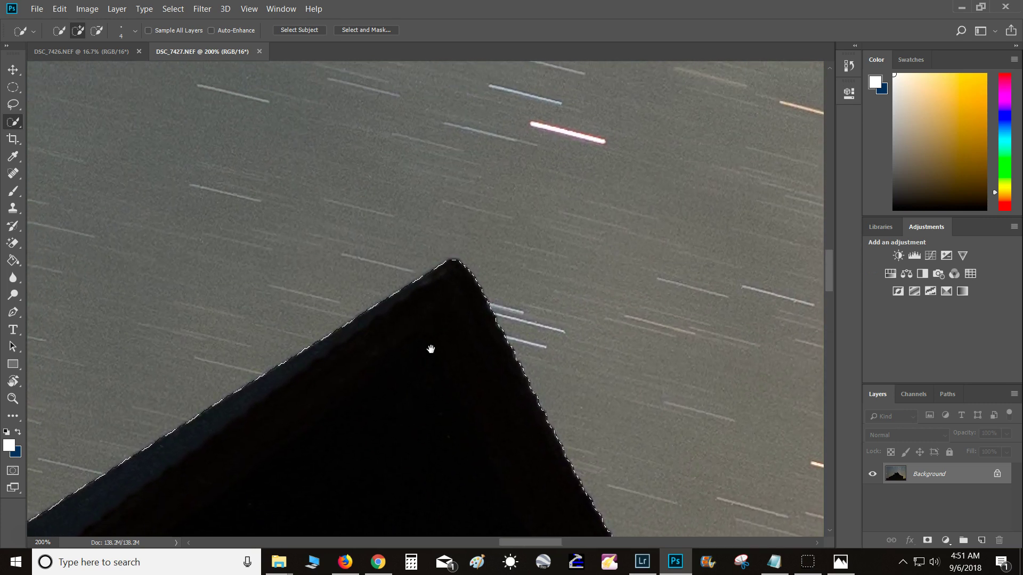
key(ctrl+0)
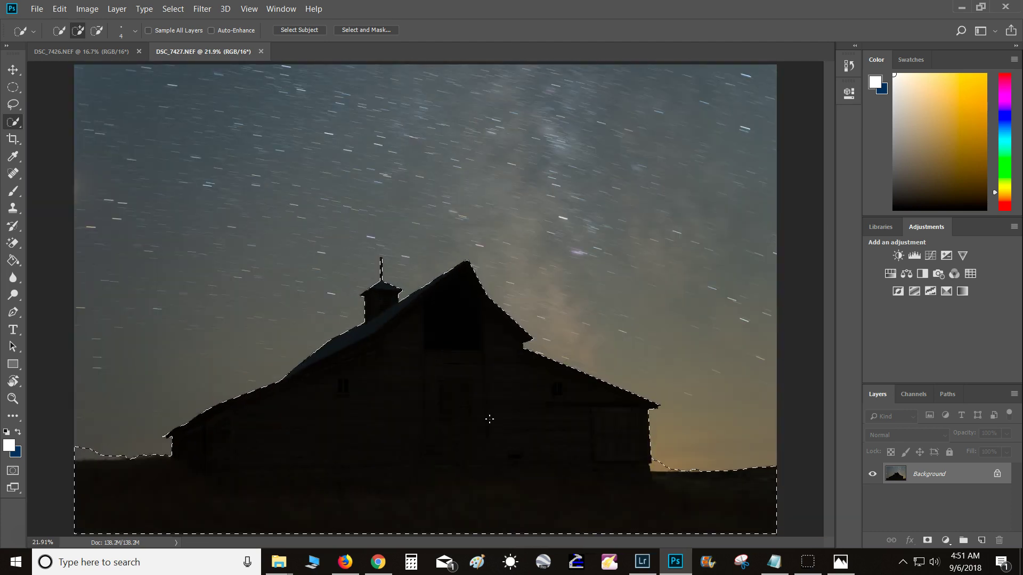
Step: Paste the copied barn foreground into DSC_7426.NEF and move it down over the blurred barn
click(105, 53)
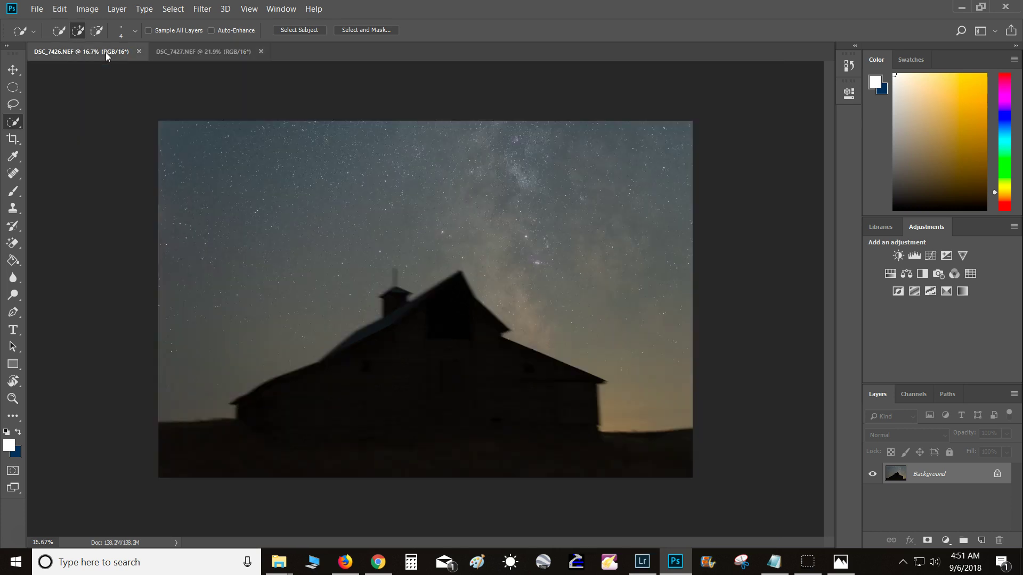
click(14, 76)
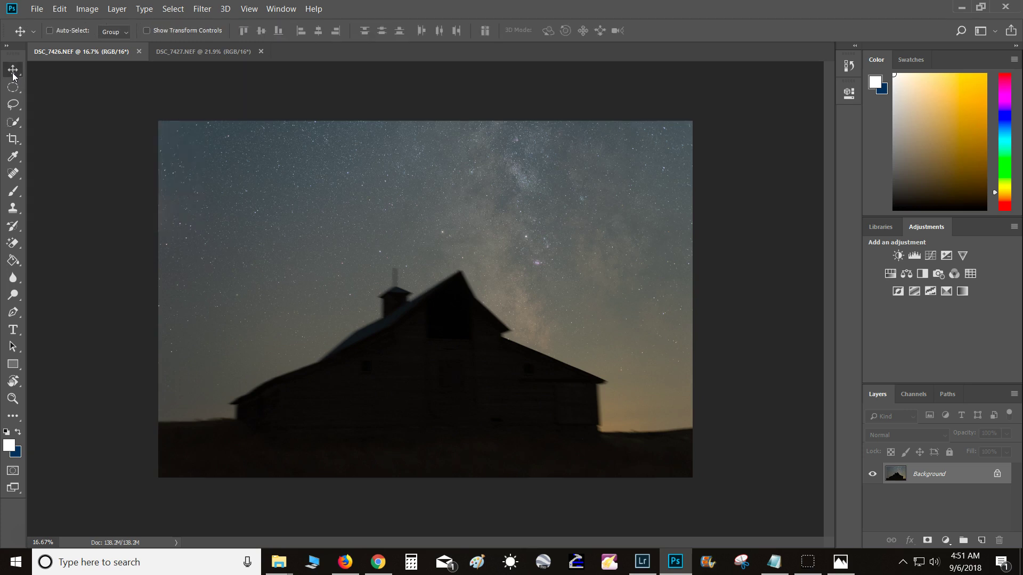
key(ctrl+0)
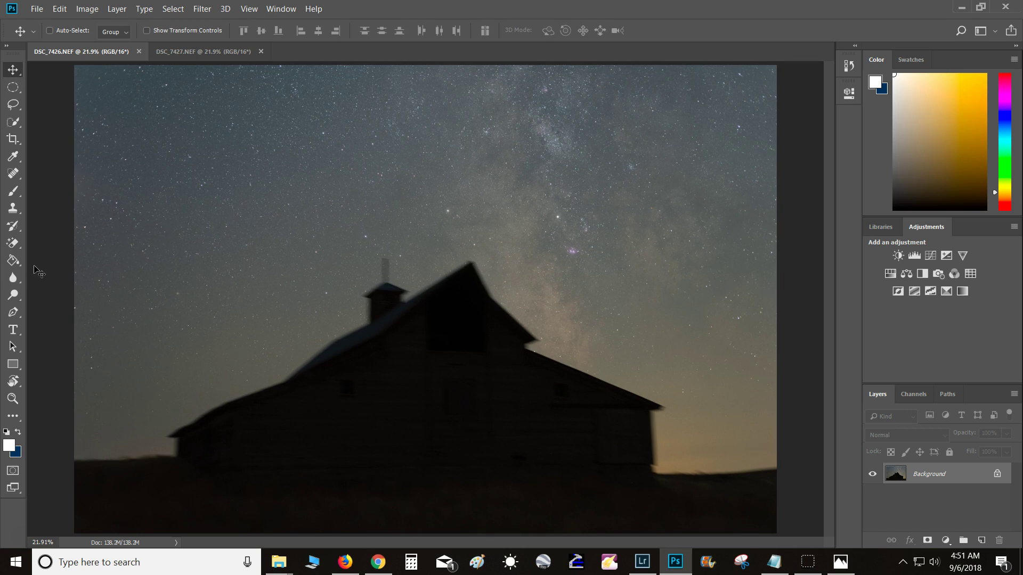
key(ctrl+v)
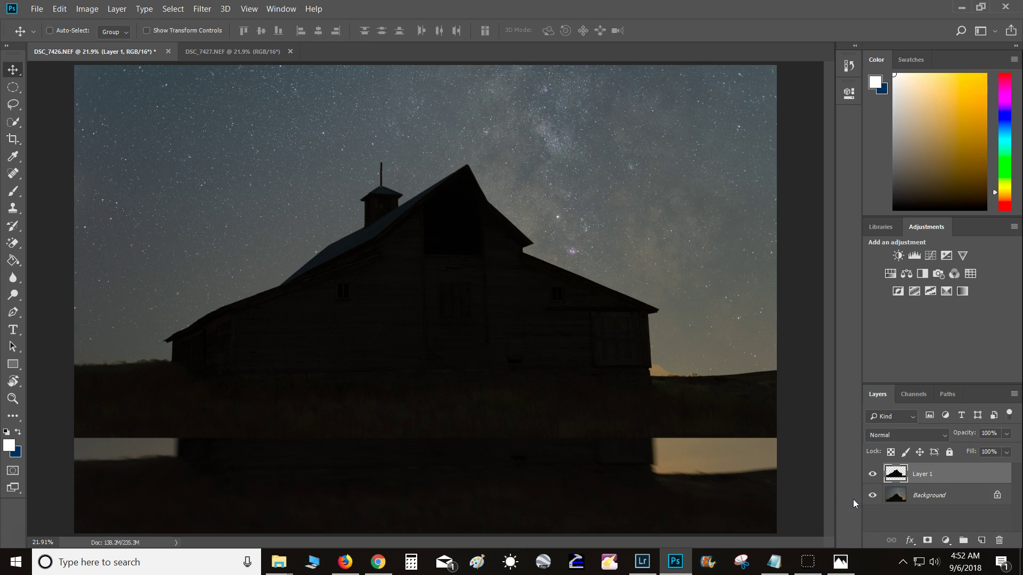
drag(424, 281, 421, 375)
drag(419, 375, 431, 373)
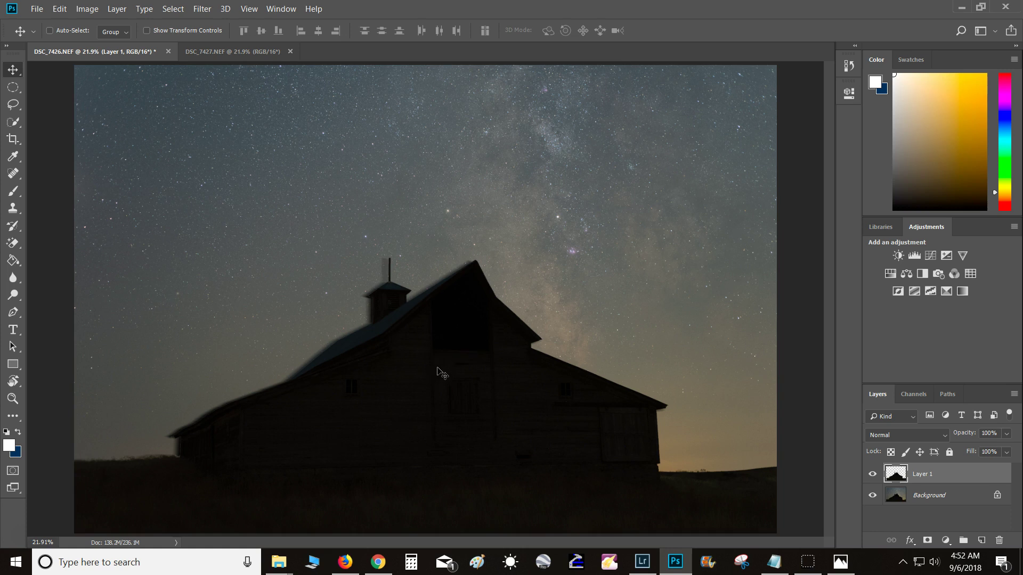
Step: Fine-tune the pasted foreground's position until its roof, cupola and right wall line up with the blurred barn beneath
scroll(442, 373, up, 3)
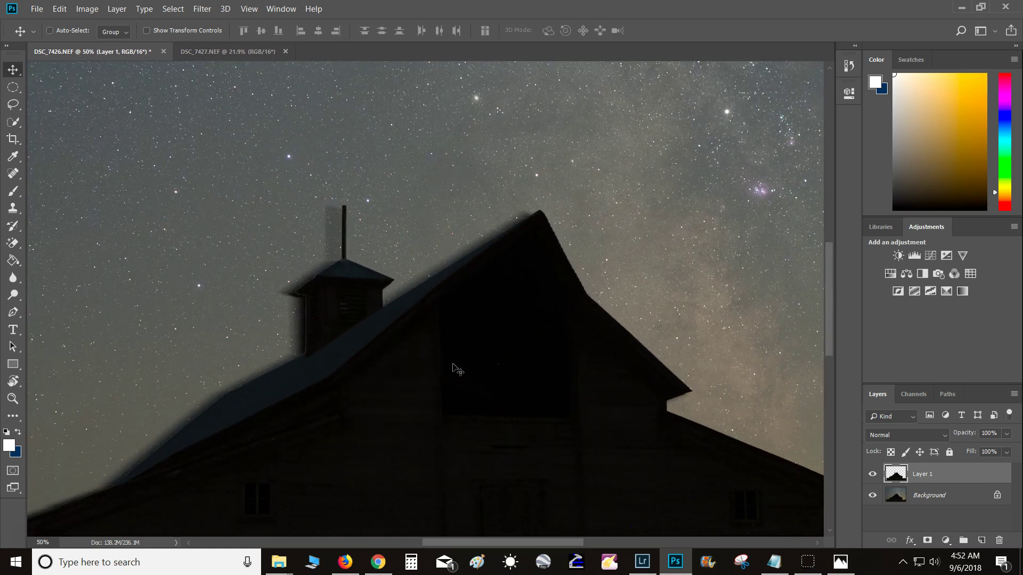
mouse_move(454, 366)
mouse_down()
mouse_move(462, 359)
mouse_move(448, 373)
mouse_move(446, 417)
mouse_move(459, 391)
mouse_move(452, 360)
mouse_up()
drag(251, 470, 607, 211)
drag(389, 387, 283, 354)
mouse_move(435, 366)
mouse_down()
mouse_move(439, 334)
mouse_move(445, 350)
mouse_up()
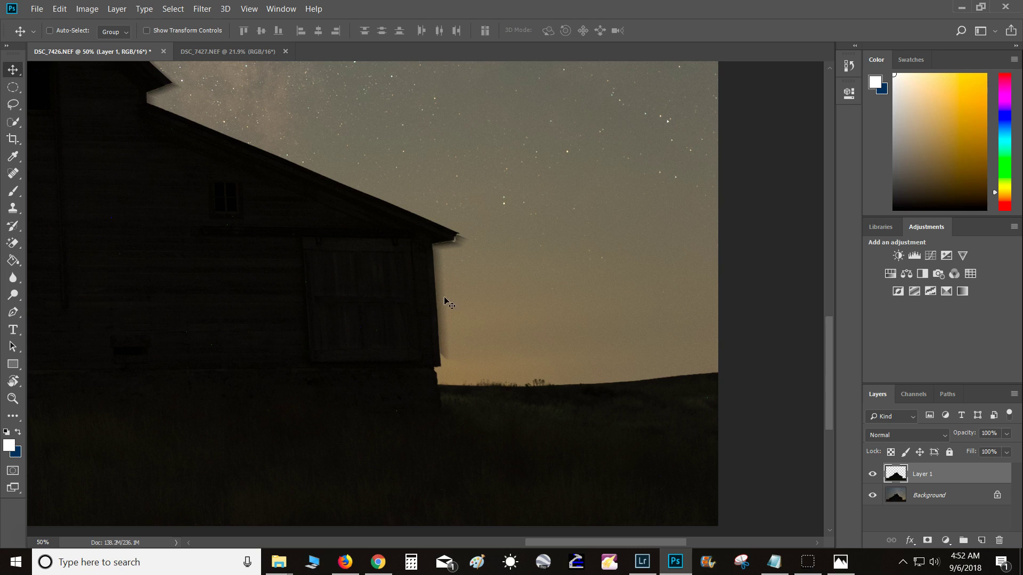
drag(217, 210, 464, 426)
drag(294, 244, 564, 263)
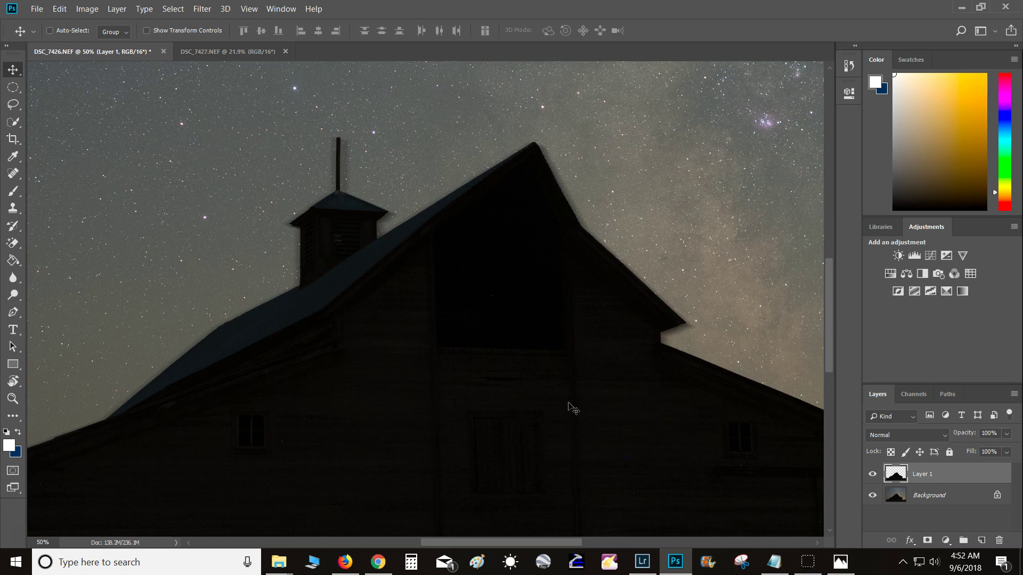
key(ctrl+0)
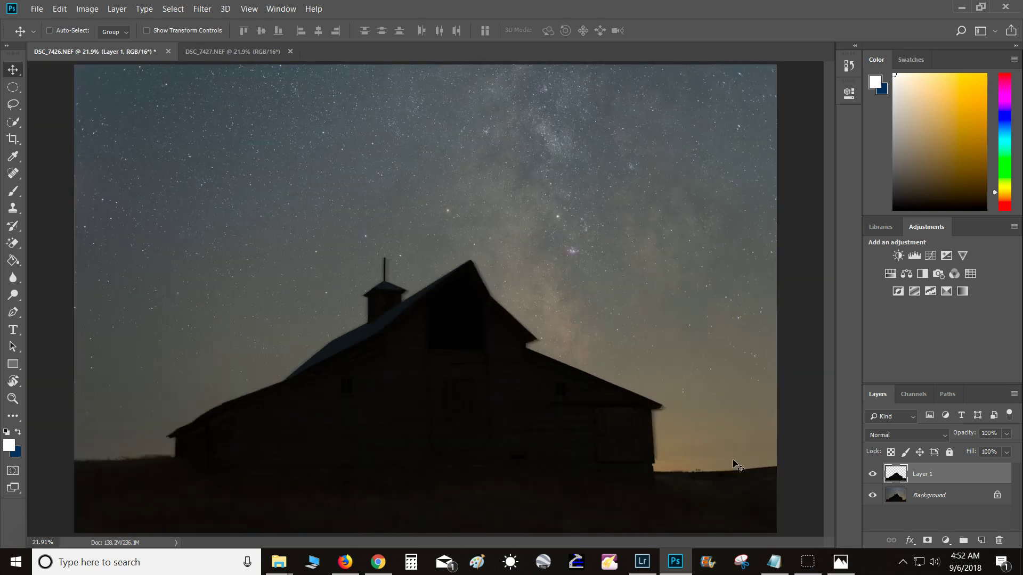
Step: Merge the pasted foreground layer with the Background layer
shift+click(938, 498)
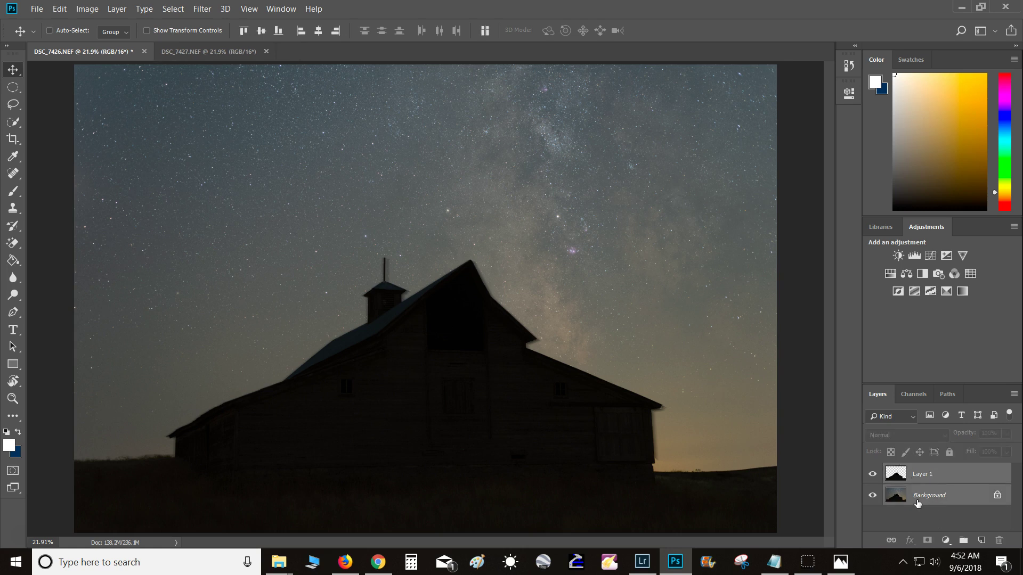
right_click(938, 500)
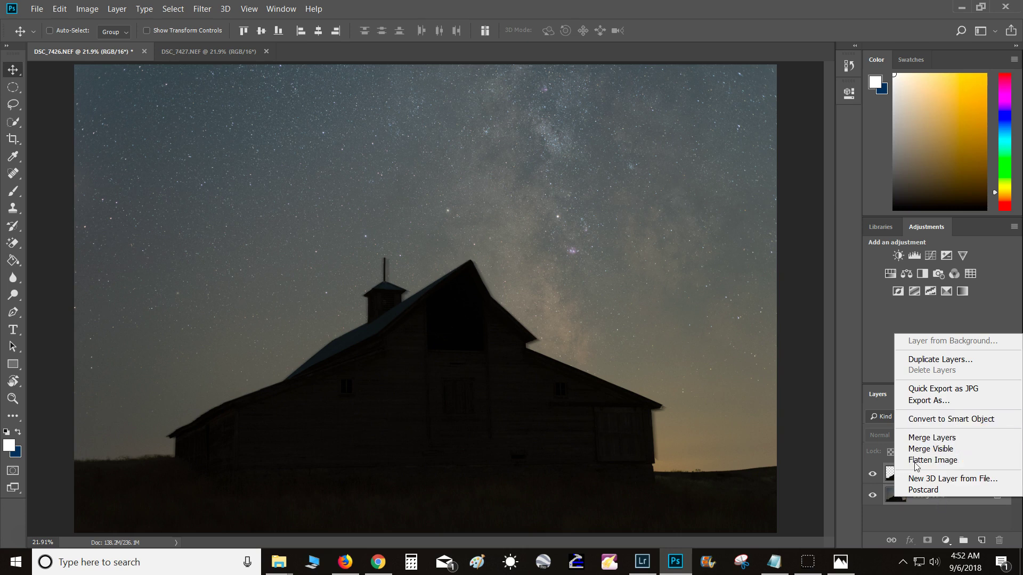
click(931, 438)
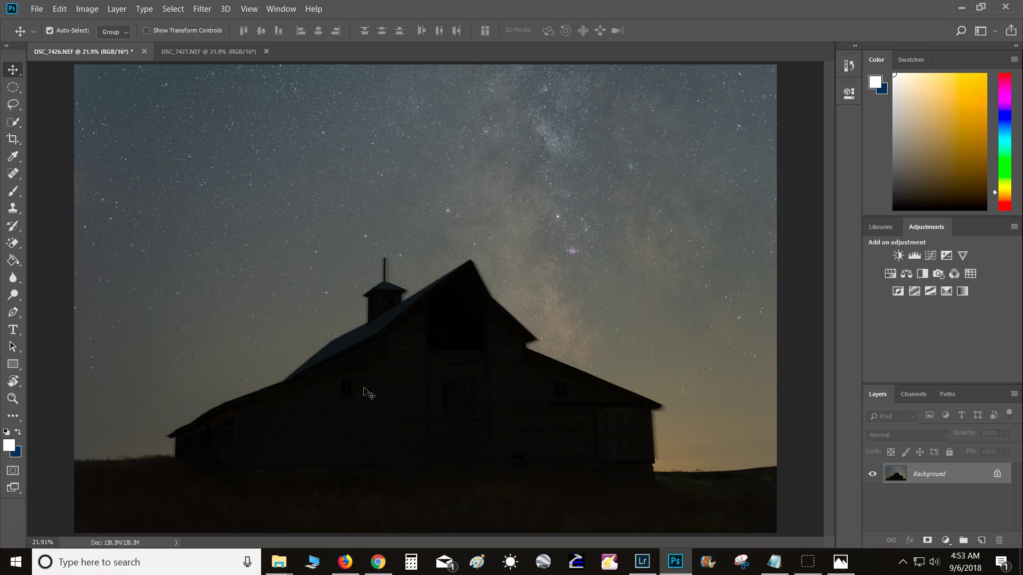
Step: Switch to the Clone Stamp tool, try a stroke on the halo beside the cupola's mast, and undo it
key(ctrl+1)
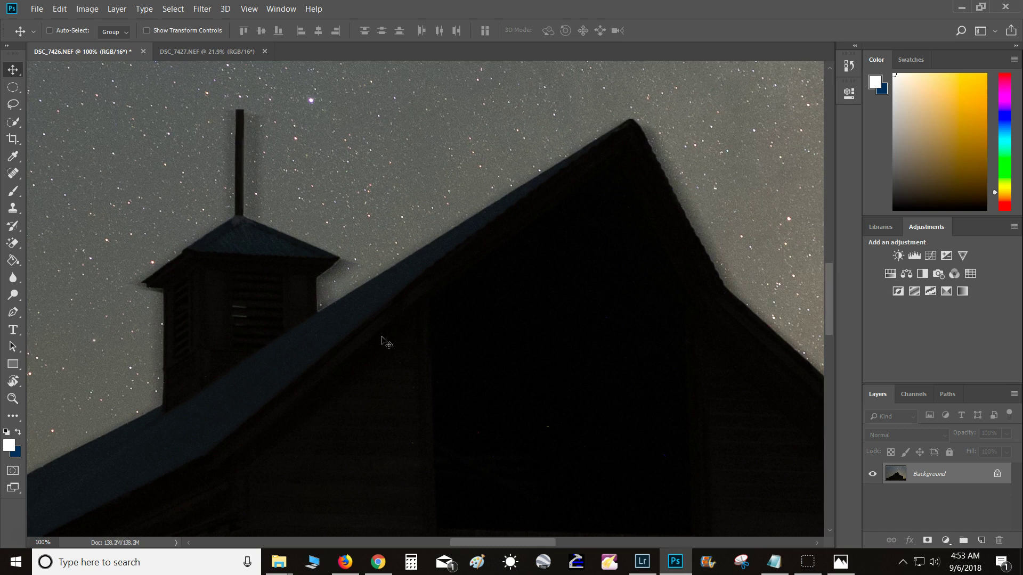
drag(434, 298, 224, 376)
drag(314, 350, 596, 305)
drag(475, 391, 480, 449)
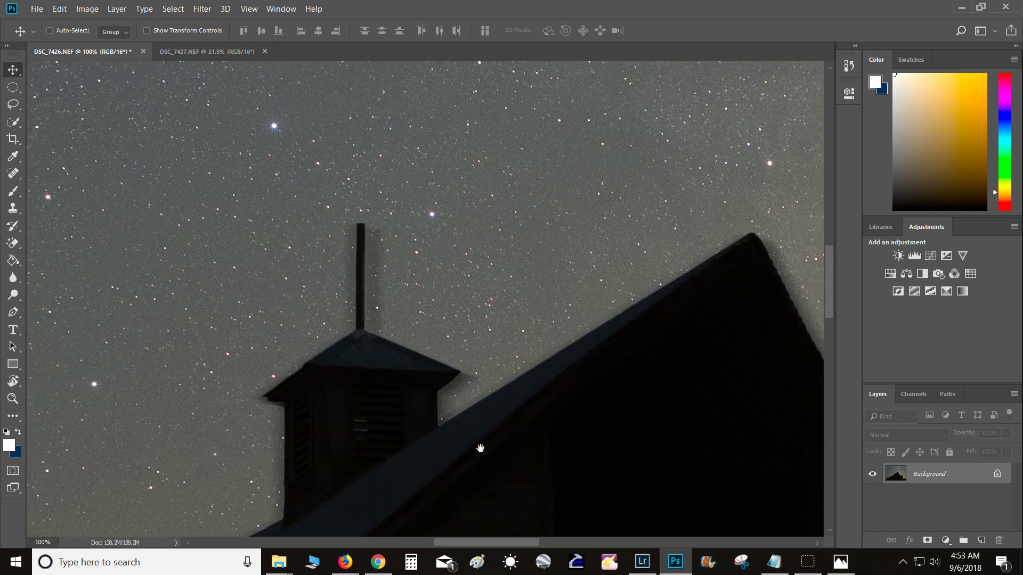
click(12, 209)
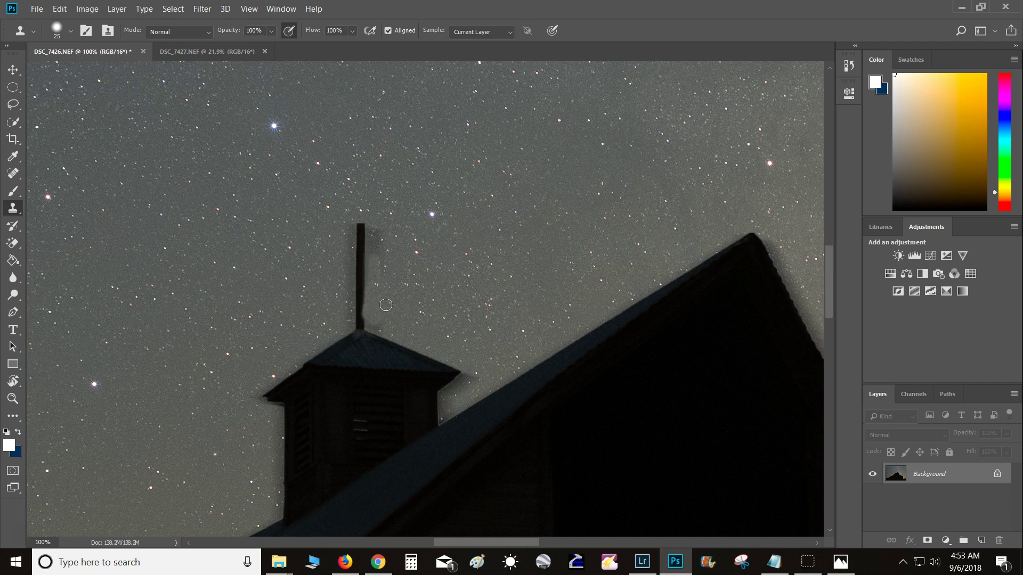
key(ctrl+z)
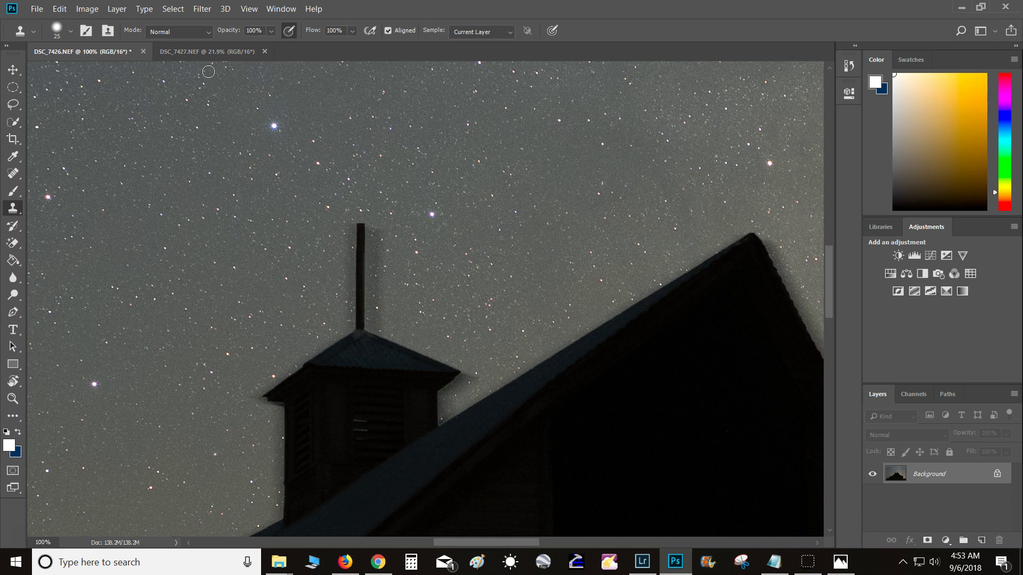
Step: Clear the selection in DSC_7427.NEF and sample the tip of the barn's roof peak as the clone source
click(215, 56)
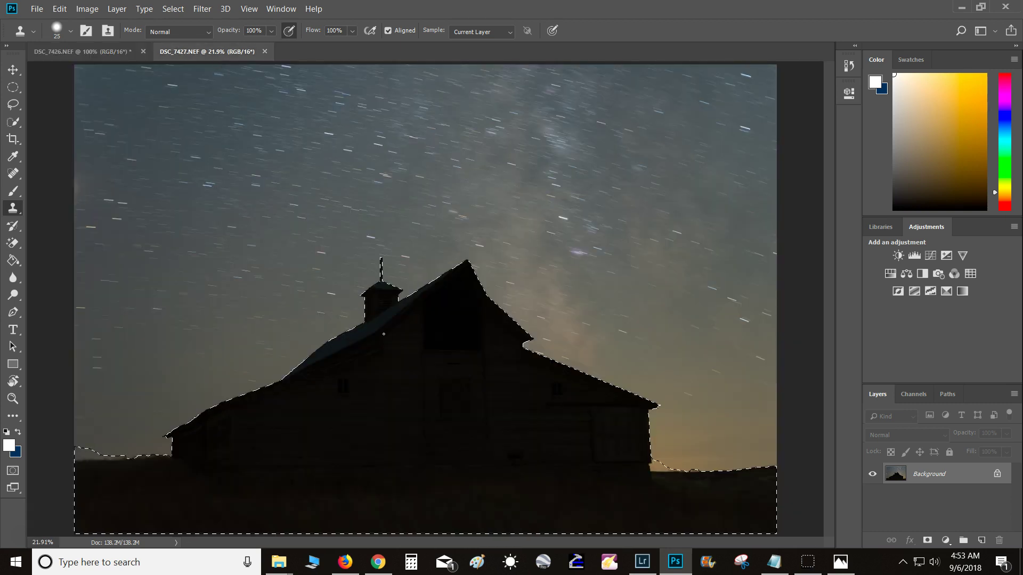
key(ctrl+d)
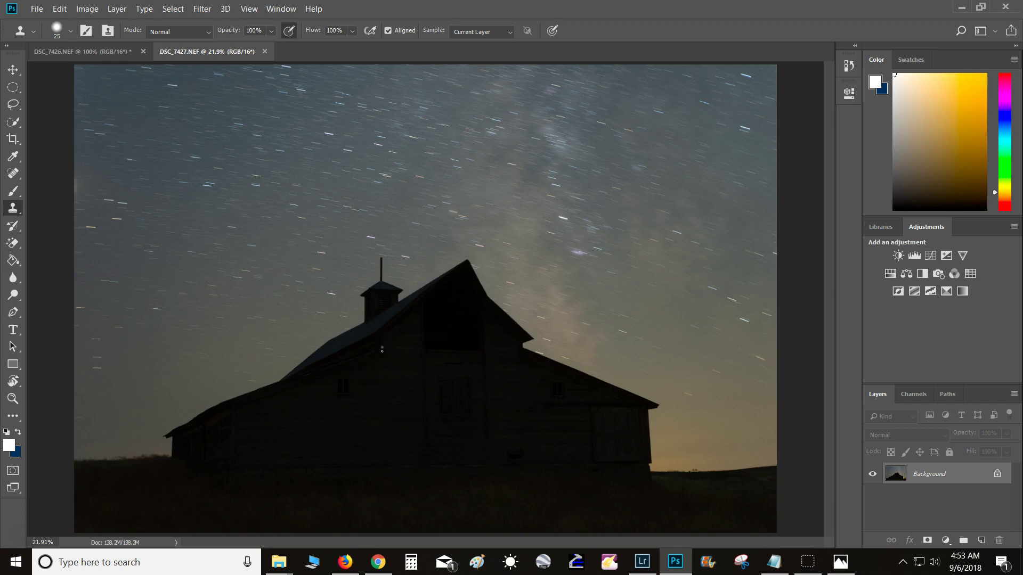
key(ctrl+plus)
key(ctrl+plus)
key(ctrl+plus)
key(ctrl+plus)
key(ctrl+plus)
drag(494, 257, 286, 327)
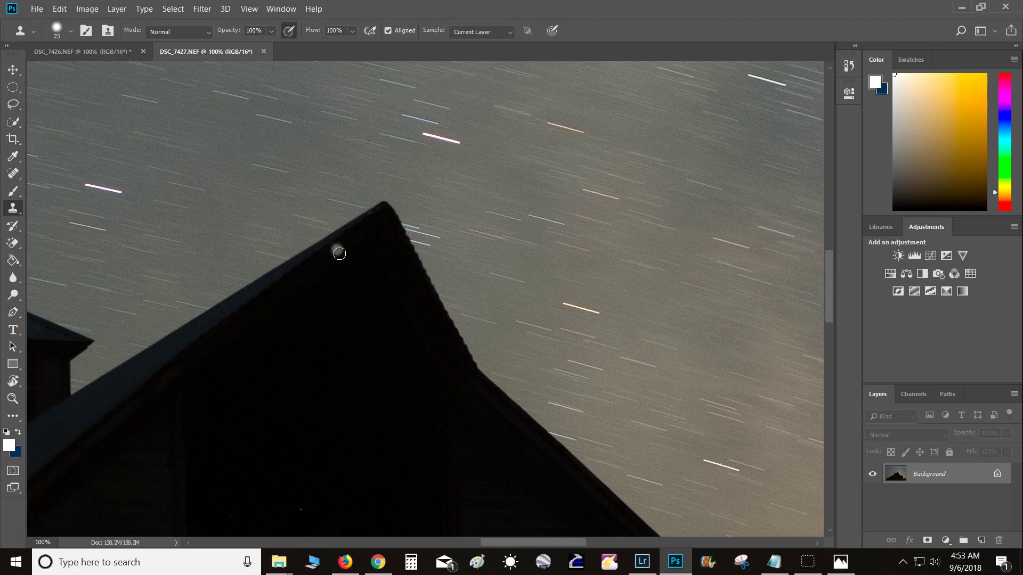
drag(277, 280, 487, 281)
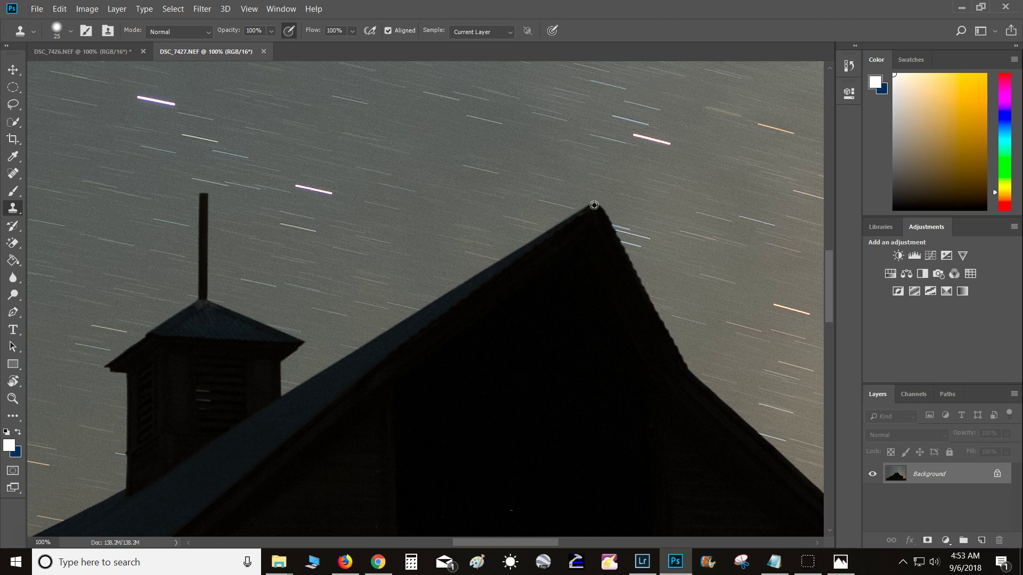
Step: Return to the roof peak in DSC_7426.NEF and enlarge the Clone Stamp brush to size 125
click(101, 59)
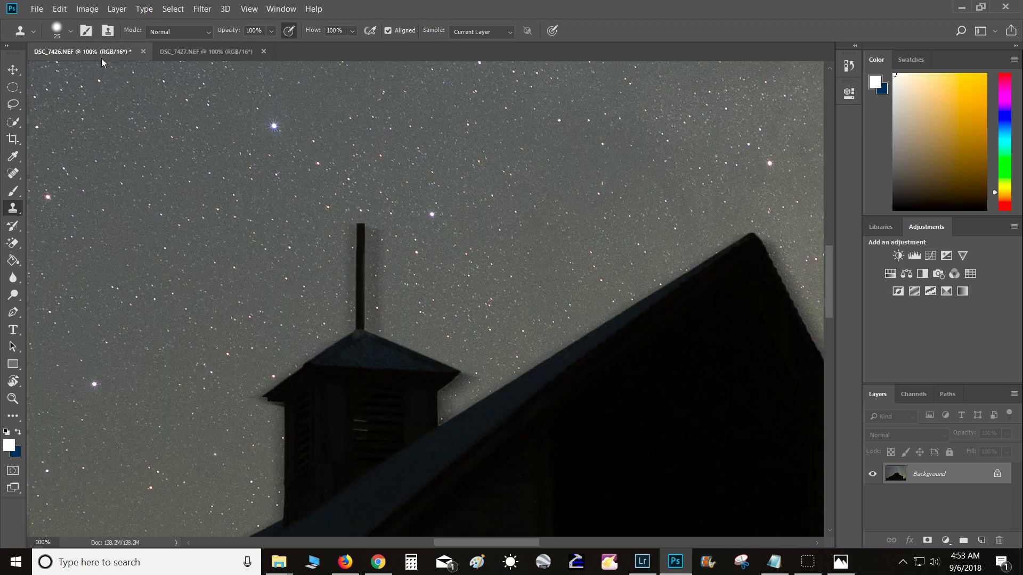
drag(609, 330, 382, 342)
key(ctrl+plus)
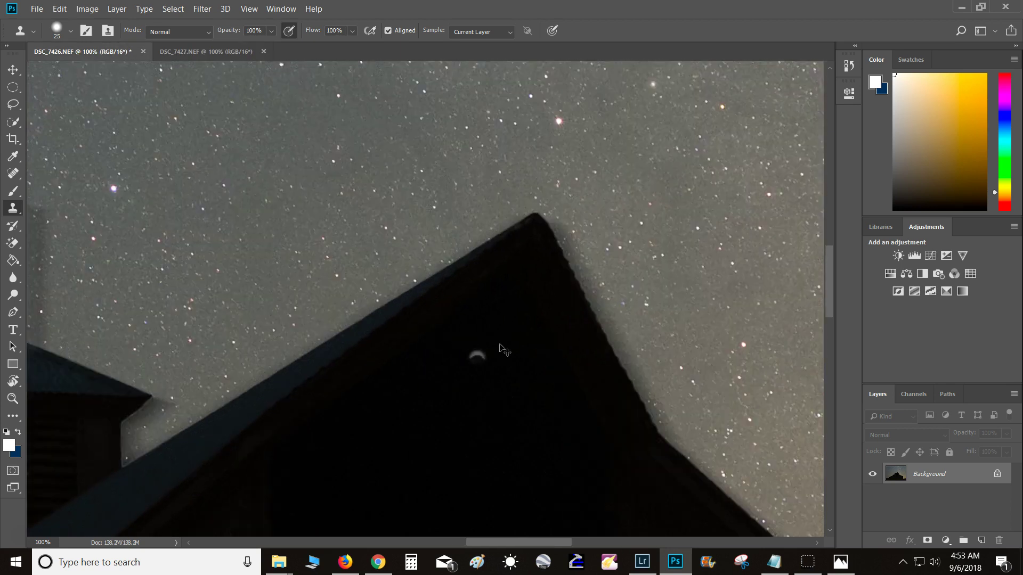
key(bracketright)
key(bracketright)
key(bracketright)
key(bracketright)
key(bracketright)
key(bracketright)
key(bracketright)
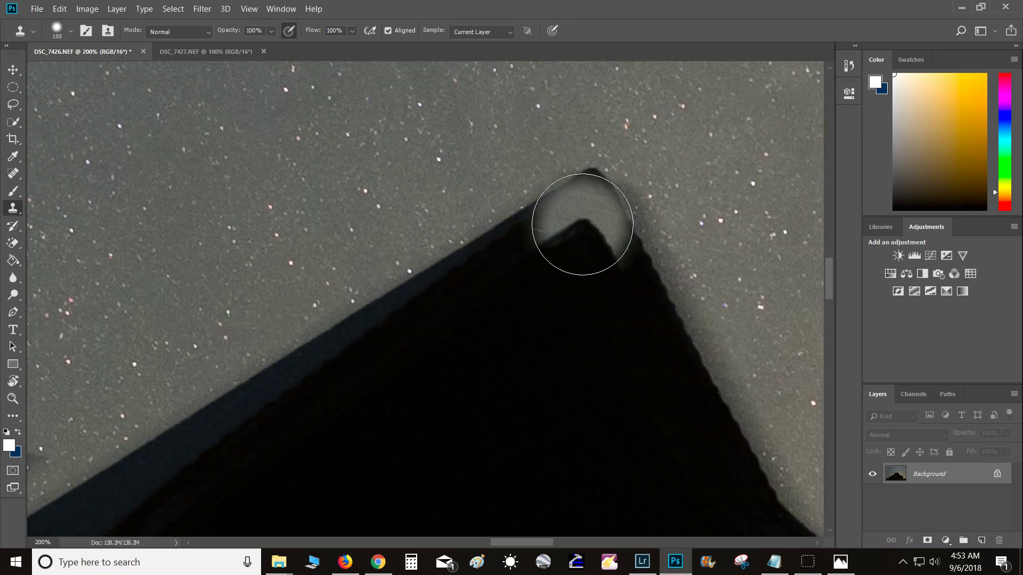
key(bracketleft)
key(bracketleft)
key(bracketleft)
key(bracketleft)
key(bracketleft)
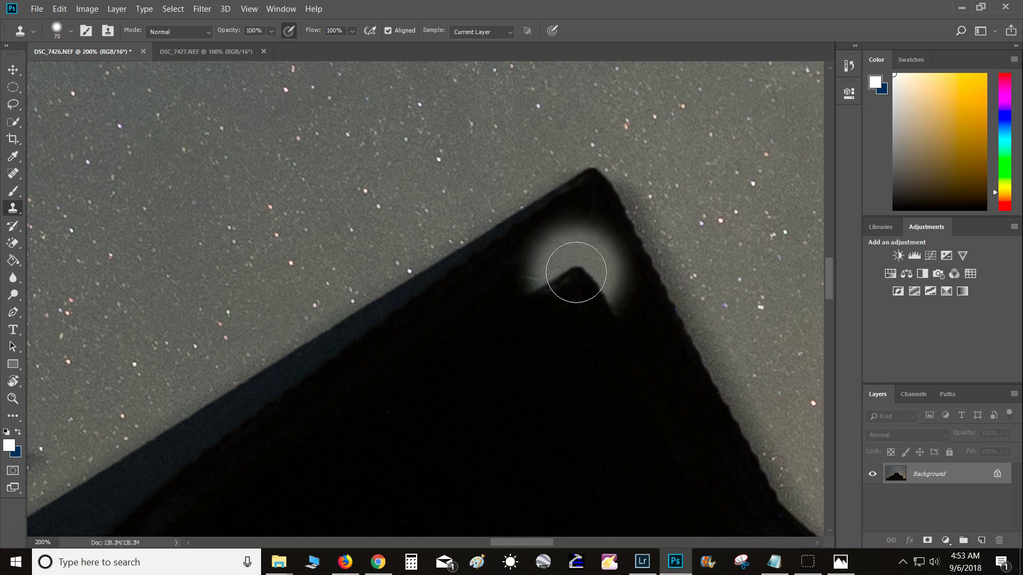
key(bracketright)
key(bracketright)
key(bracketright)
key(bracketright)
key(bracketright)
key(bracketright)
key(bracketright)
key(bracketright)
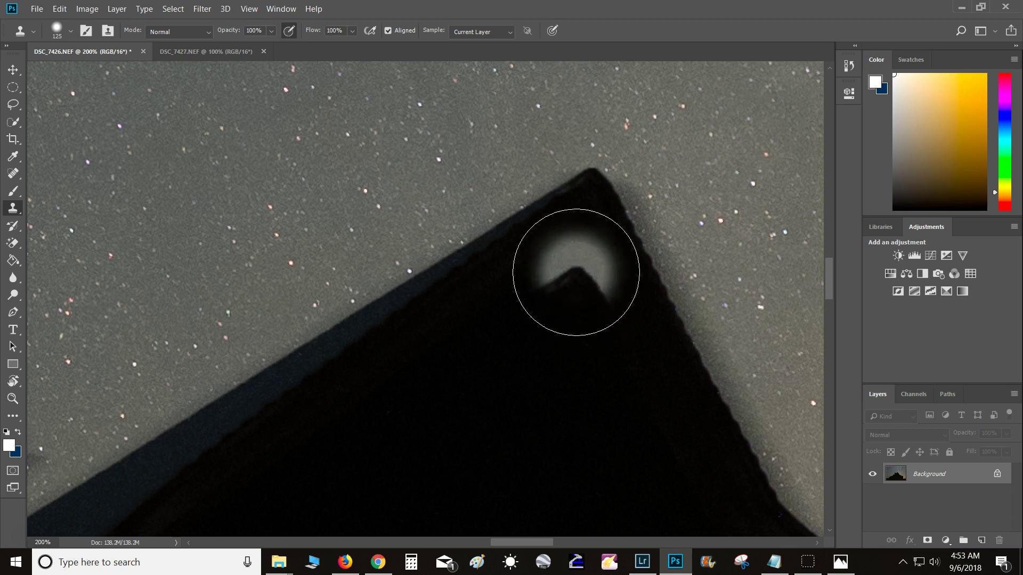
key(bracketleft)
key(bracketleft)
key(bracketleft)
key(bracketleft)
key(bracketleft)
key(bracketleft)
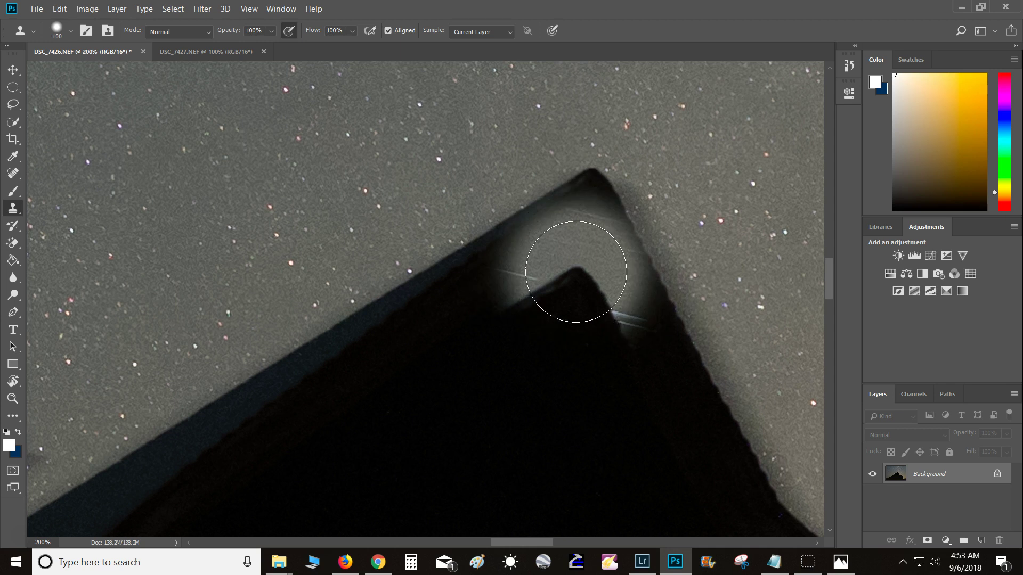
key(bracketright)
key(bracketright)
key(bracketright)
key(bracketright)
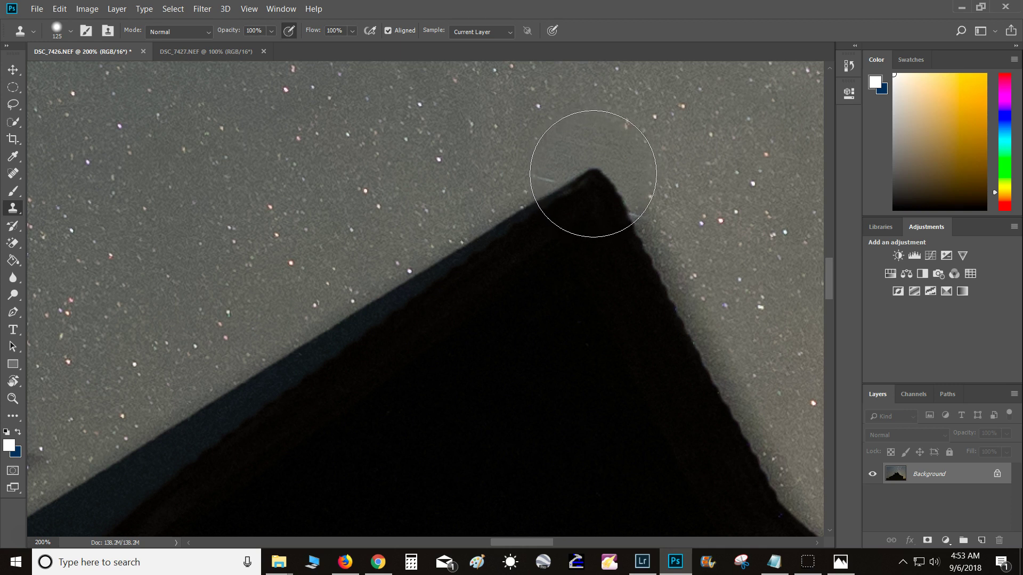
Step: Preview the clone overlay around the roof peak with the brush enlarged to size 175
key(bracketright)
key(bracketright)
key(bracketright)
key(bracketright)
key(bracketright)
key(bracketright)
key(bracketleft)
key(bracketleft)
key(bracketleft)
key(bracketleft)
key(bracketleft)
key(bracketleft)
key(bracketright)
key(bracketright)
key(bracketright)
key(bracketright)
key(bracketright)
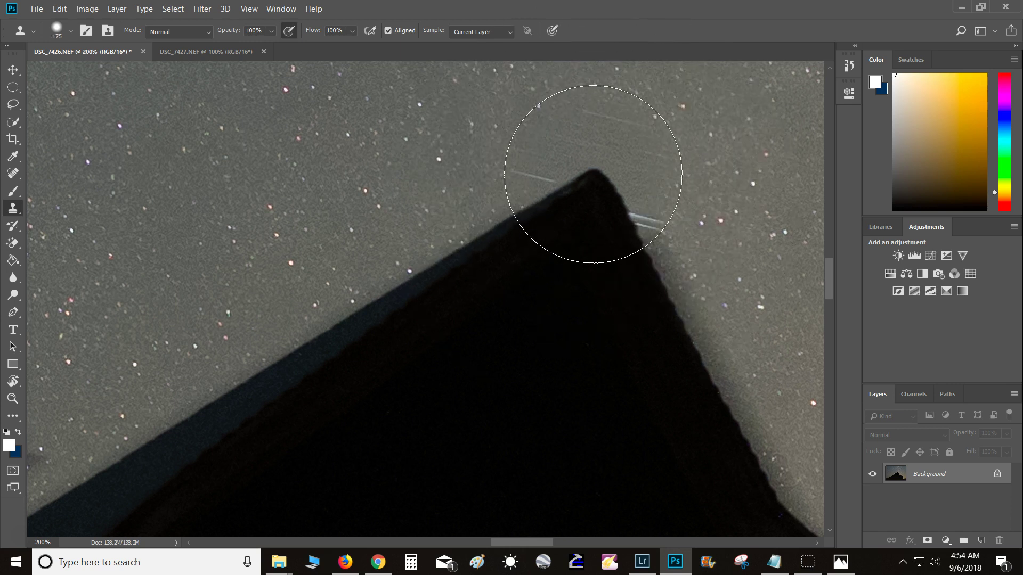
Step: Line up the clone source with the roof peak, reduce the brush to size 70, and undo the trial stroke beside the peak
key(bracketleft)
key(bracketleft)
key(bracketleft)
click(593, 174)
key(bracketleft)
key(bracketleft)
key(bracketleft)
key(bracketleft)
key(bracketleft)
key(bracketleft)
key(bracketleft)
key(bracketleft)
key(bracketleft)
key(bracketleft)
key(bracketleft)
key(bracketleft)
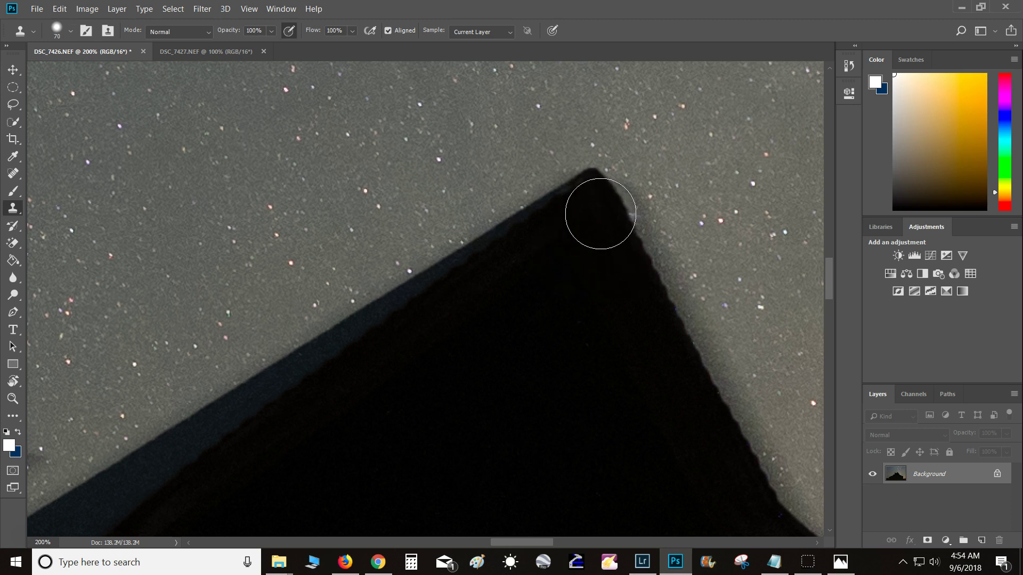
mouse_move(621, 223)
mouse_down()
mouse_move(607, 200)
mouse_move(641, 231)
mouse_up()
key(ctrl+z)
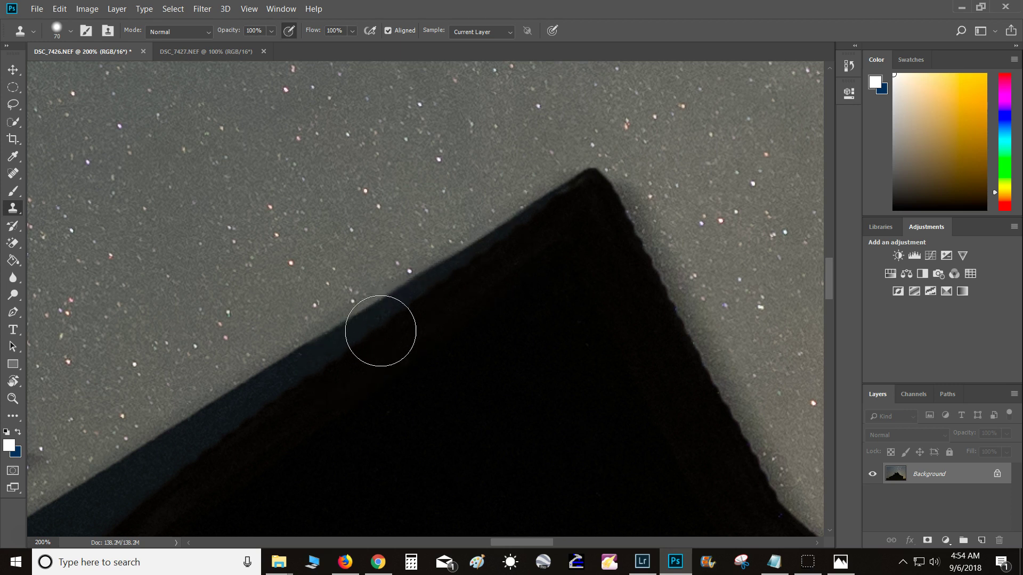
Step: Clone clean sky over the blurred halo along the main roof's left slope and beneath the cupola's right eave
drag(269, 430, 505, 232)
mouse_move(530, 193)
mouse_down()
mouse_move(453, 247)
mouse_move(498, 205)
mouse_move(416, 286)
mouse_move(237, 376)
mouse_move(169, 380)
mouse_move(166, 333)
mouse_move(186, 278)
mouse_move(246, 259)
mouse_up()
mouse_move(157, 301)
mouse_down()
mouse_move(182, 334)
mouse_move(223, 351)
mouse_move(264, 338)
mouse_move(269, 325)
mouse_move(230, 369)
mouse_up()
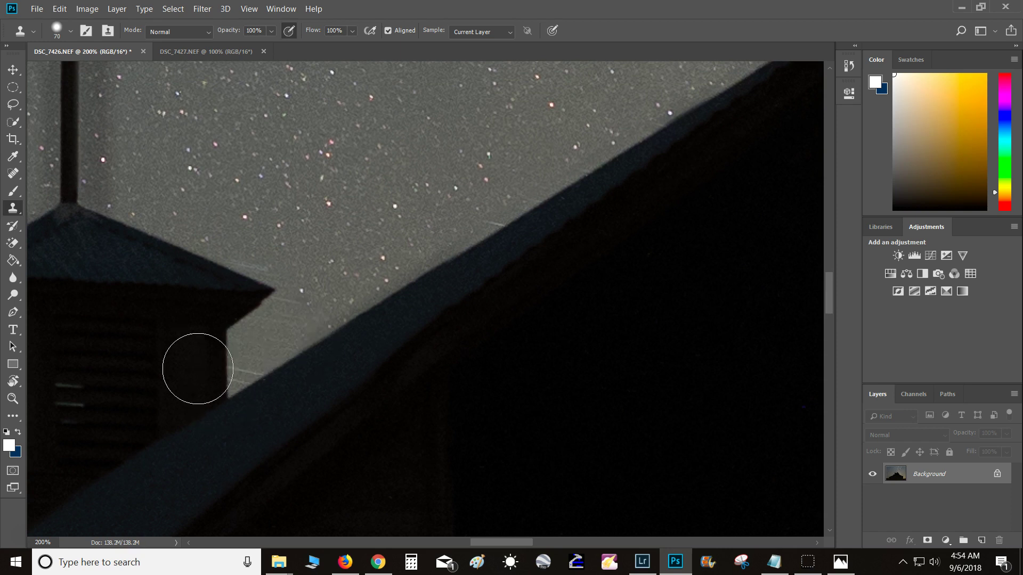
Step: Clone clean sky over the halo around the cupola's mast and along its left roof edge
mouse_move(168, 304)
mouse_down()
mouse_move(372, 414)
mouse_move(413, 461)
mouse_up()
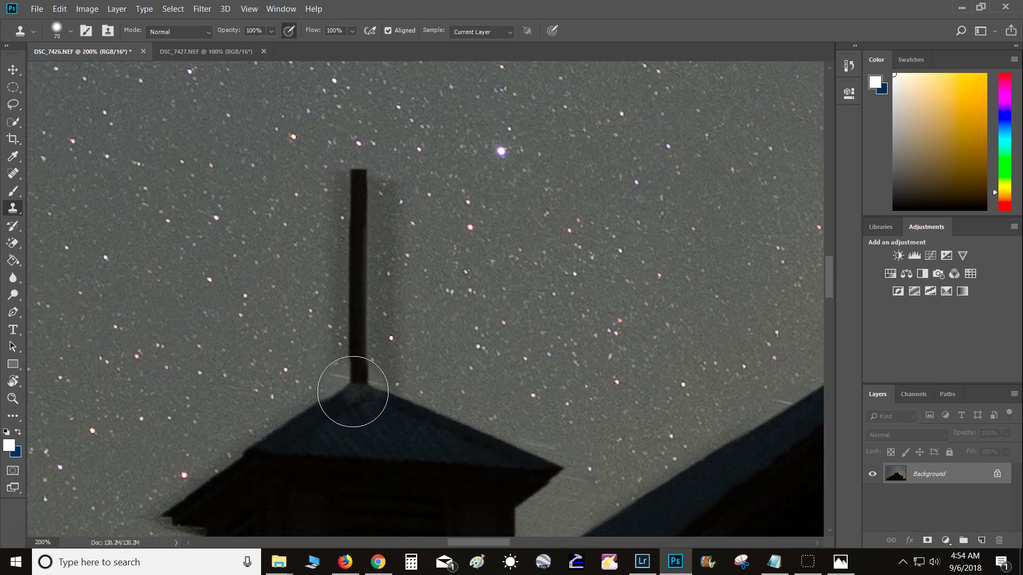
mouse_move(351, 368)
mouse_down()
mouse_move(343, 246)
mouse_move(353, 196)
mouse_move(363, 206)
mouse_move(363, 277)
mouse_move(369, 211)
mouse_move(374, 361)
mouse_move(368, 385)
mouse_move(330, 413)
mouse_move(358, 308)
mouse_move(354, 419)
mouse_move(380, 357)
mouse_move(518, 163)
mouse_move(377, 279)
mouse_move(341, 295)
mouse_up()
mouse_move(419, 378)
mouse_down()
mouse_move(443, 247)
mouse_move(399, 236)
mouse_move(395, 373)
mouse_up()
mouse_move(362, 440)
mouse_down()
mouse_move(550, 282)
mouse_move(462, 343)
mouse_move(331, 396)
mouse_move(515, 303)
mouse_up()
mouse_move(309, 424)
mouse_down()
mouse_move(399, 370)
mouse_move(573, 215)
mouse_move(485, 259)
mouse_move(199, 474)
mouse_up()
Step: Clone clean sky along the barn's lower left roof slope down to the tip of the left eave
mouse_move(245, 440)
mouse_down()
mouse_move(511, 203)
mouse_move(432, 274)
mouse_move(304, 358)
mouse_move(164, 416)
mouse_move(130, 461)
mouse_move(600, 268)
mouse_move(144, 445)
mouse_move(555, 213)
mouse_up()
drag(475, 260, 147, 450)
mouse_move(287, 480)
mouse_down()
mouse_move(425, 340)
mouse_move(500, 313)
mouse_up()
drag(392, 284, 485, 283)
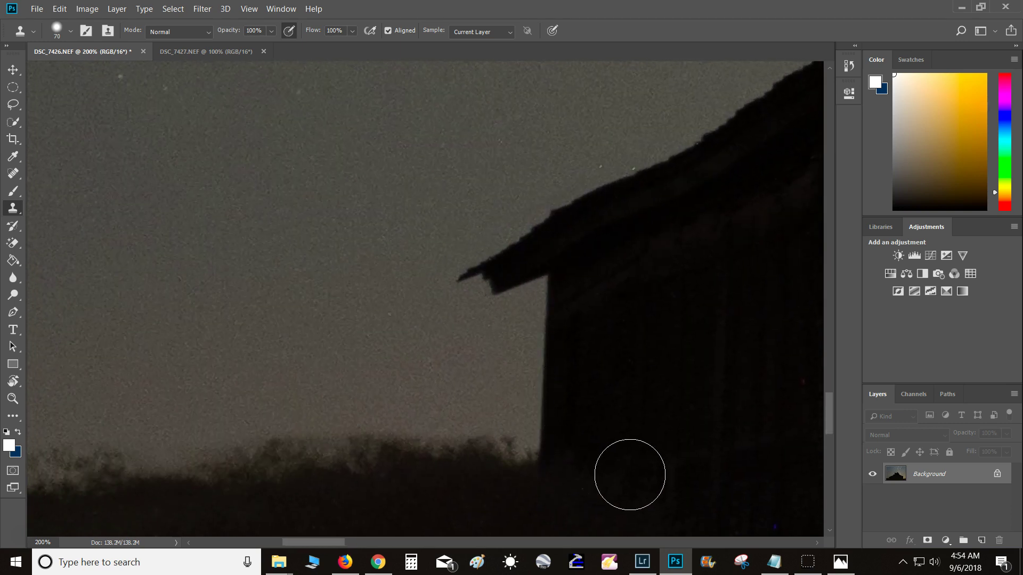
Step: Try cloning sky over the halo beside the barn's lower right eave with a size 500 brush, and undo the stroke
key(ctrl+minus)
key(ctrl+minus)
key(ctrl+minus)
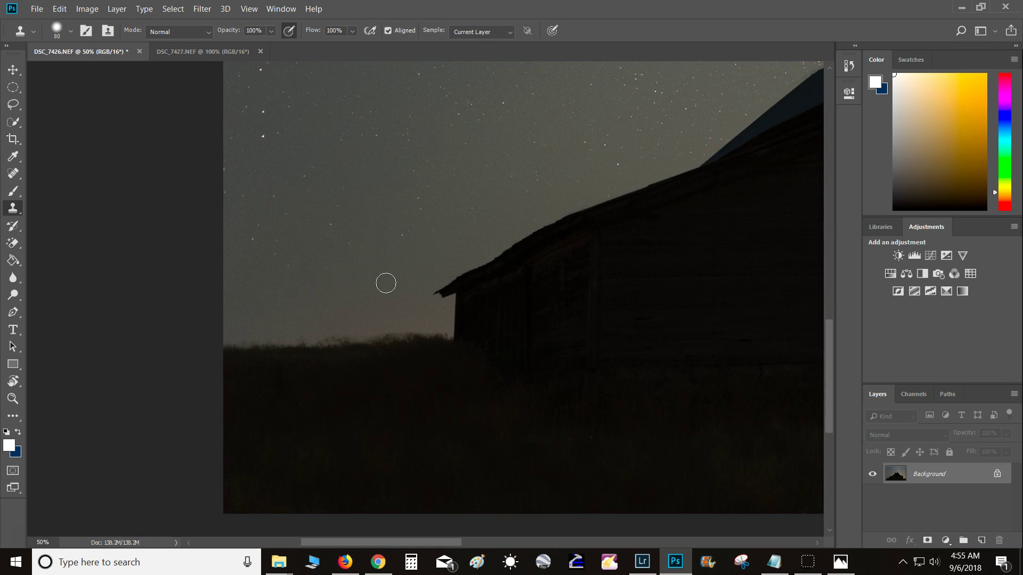
key(bracketright)
key(bracketright)
key(bracketright)
mouse_move(693, 350)
mouse_down()
mouse_move(277, 351)
mouse_move(289, 386)
mouse_move(497, 374)
mouse_move(281, 325)
mouse_move(298, 301)
mouse_up()
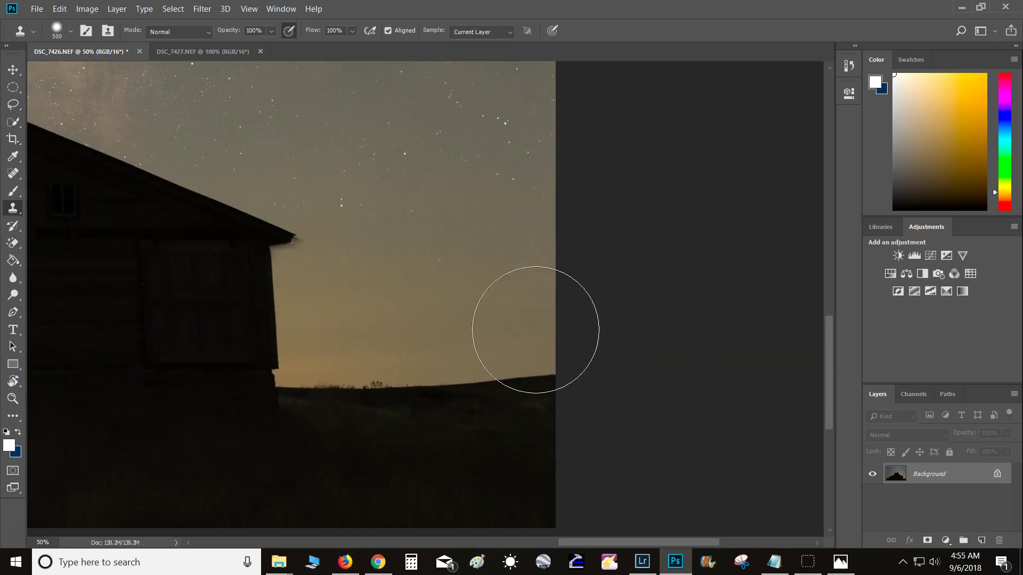
key(ctrl+plus)
key(ctrl+plus)
key(ctrl+plus)
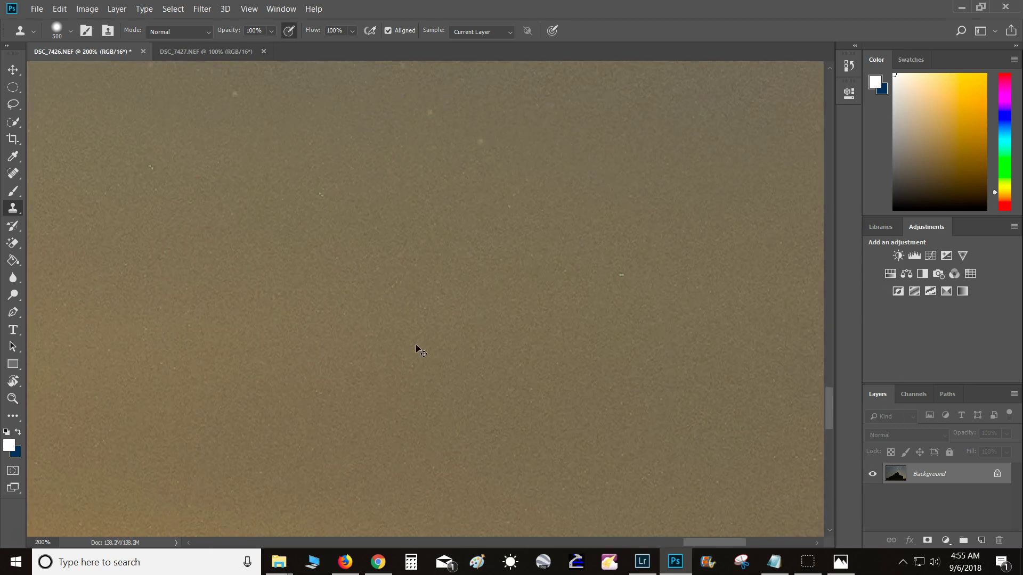
key(ctrl+minus)
key(ctrl+minus)
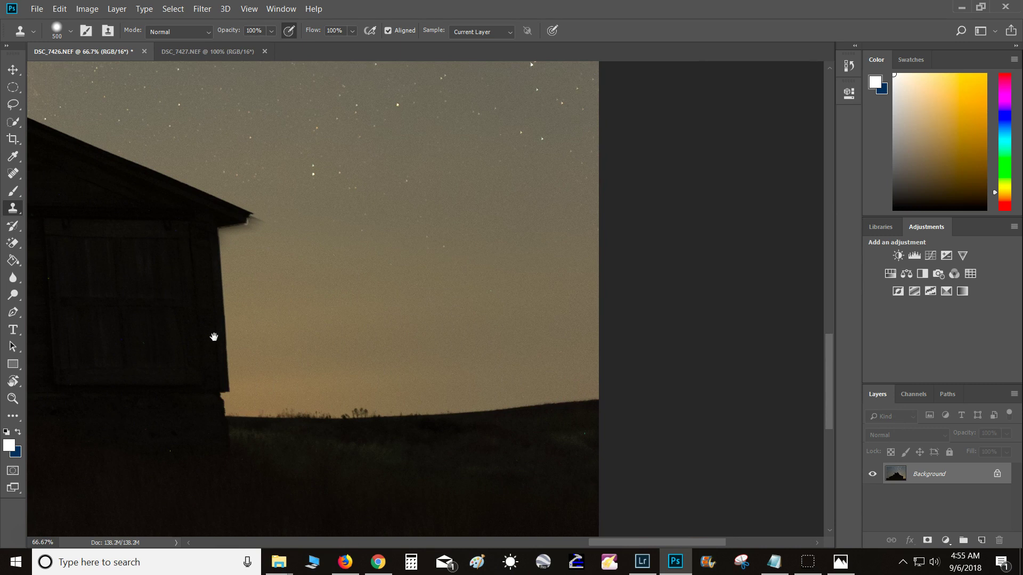
key(ctrl+plus)
key(ctrl+plus)
key(ctrl+plus)
drag(151, 303, 429, 351)
drag(293, 367, 263, 436)
key(ctrl+z)
Step: Reduce the clone brush to size 150 and clone clean sky around the barn's lower right eave
key([)
key([)
key([)
key([)
key(ctrl+z)
key([)
key([)
key(ctrl+z)
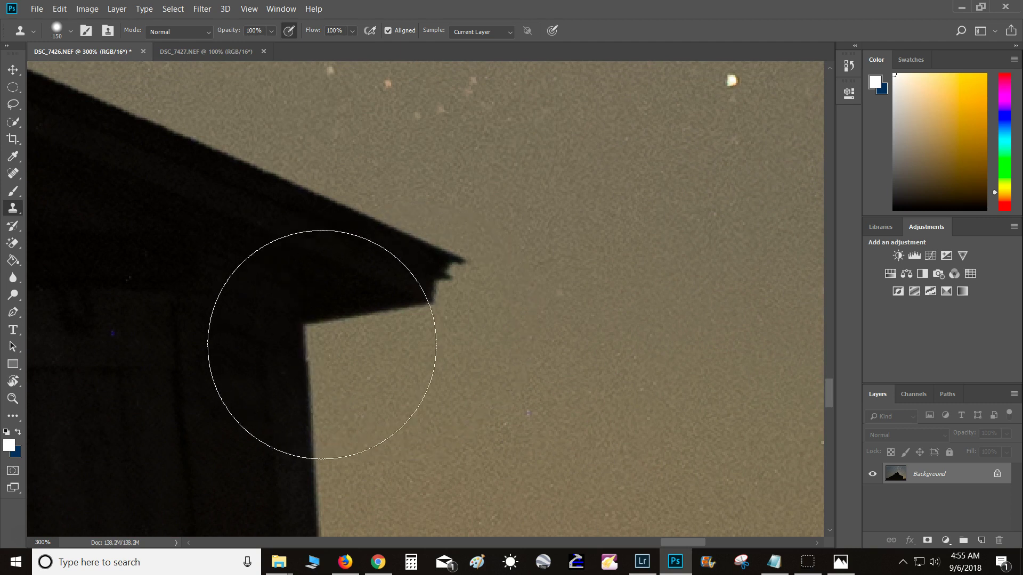
Step: Check the clone brush's size and hardness, and inspect the lower right roof slope up to the notch below the upper eave
right_click(399, 365)
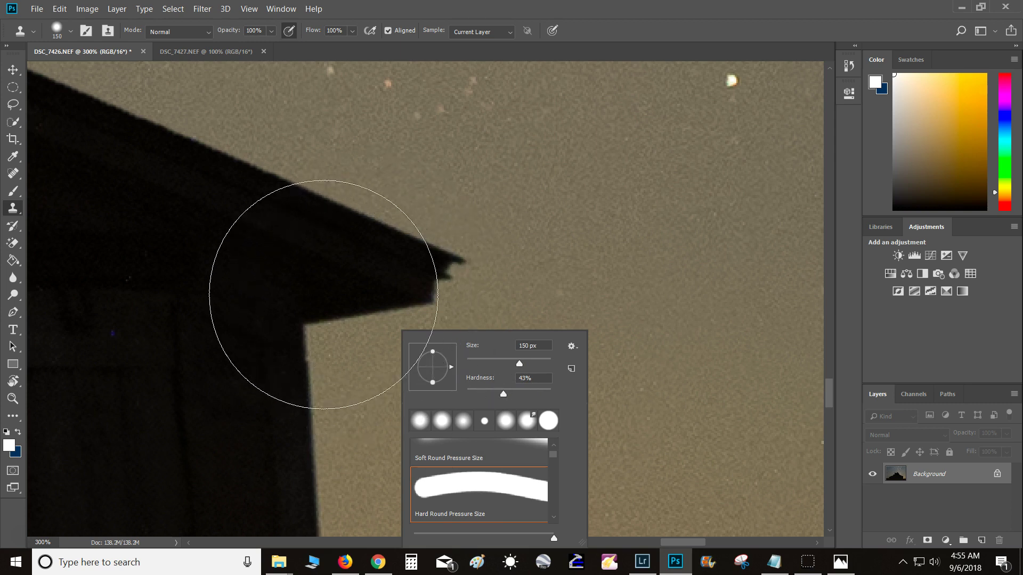
click(200, 308)
key(space)
drag(201, 292, 413, 396)
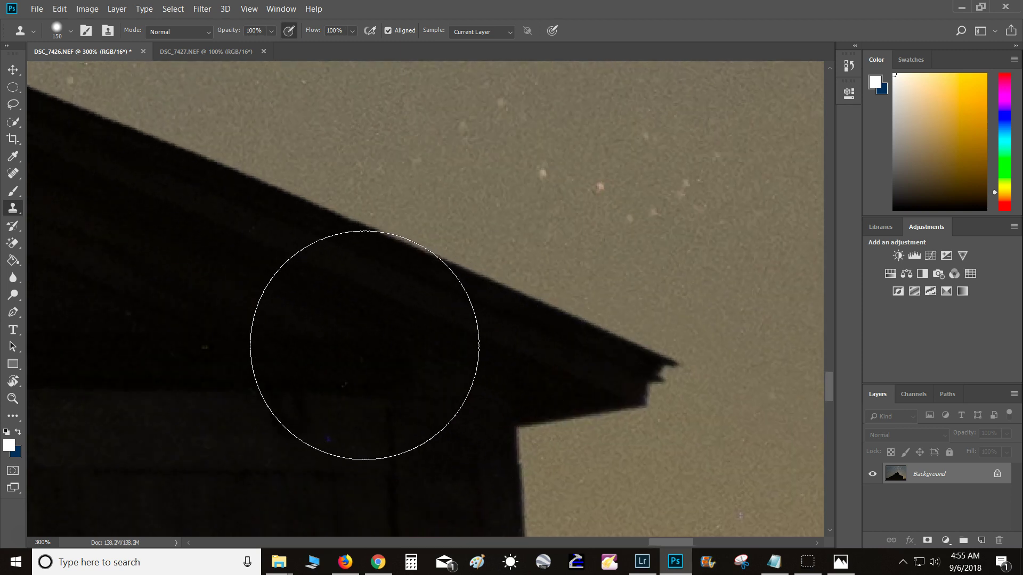
key(space)
drag(235, 304, 443, 438)
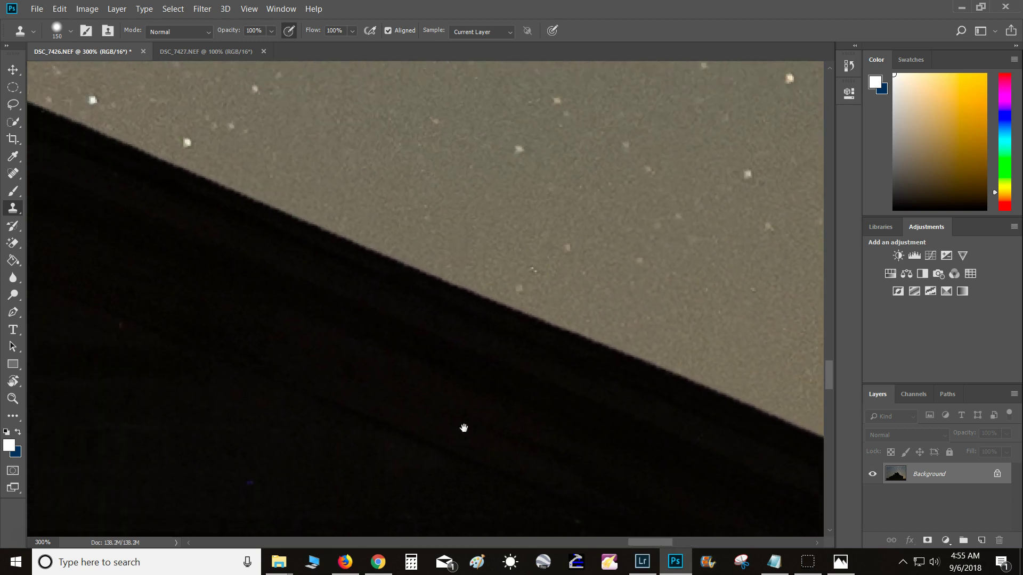
drag(346, 371, 421, 425)
drag(264, 318, 502, 401)
mouse_move(290, 309)
mouse_down()
mouse_move(514, 400)
mouse_move(402, 370)
mouse_move(507, 422)
mouse_up()
mouse_move(356, 331)
mouse_down()
mouse_move(329, 316)
mouse_move(323, 278)
mouse_move(306, 265)
mouse_up()
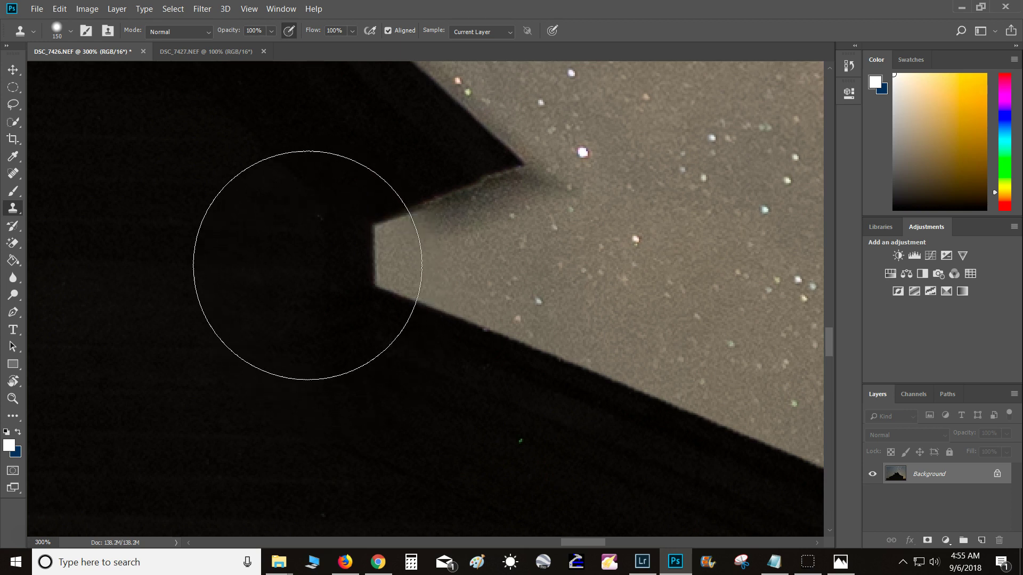
drag(228, 286, 245, 420)
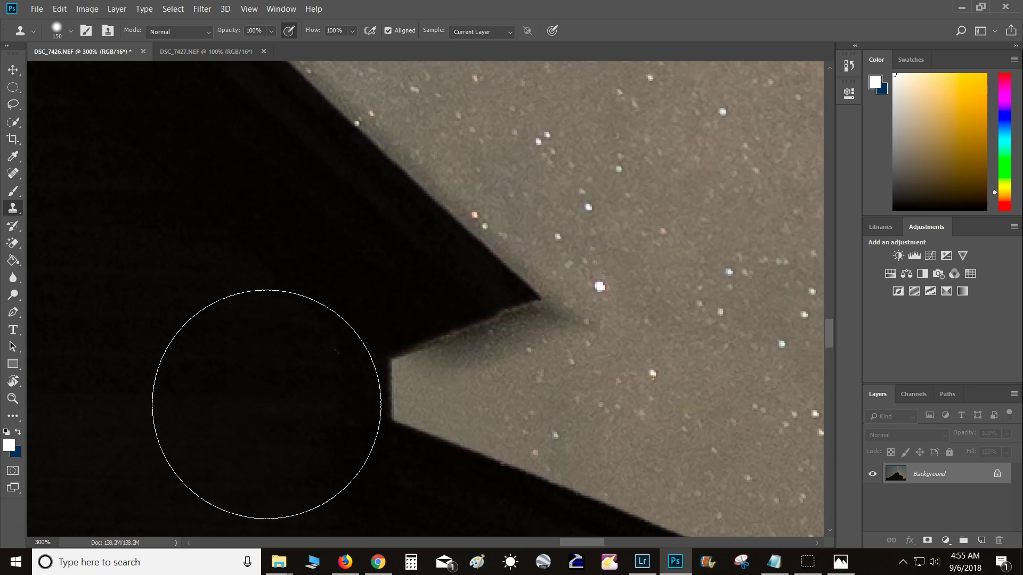
Step: Reduce the clone brush to size 60 and clone clean sky over the halo around the upper right eave and the slope above it
key(bracketleft)
key(bracketleft)
key(bracketleft)
key(bracketleft)
key(bracketleft)
key(bracketleft)
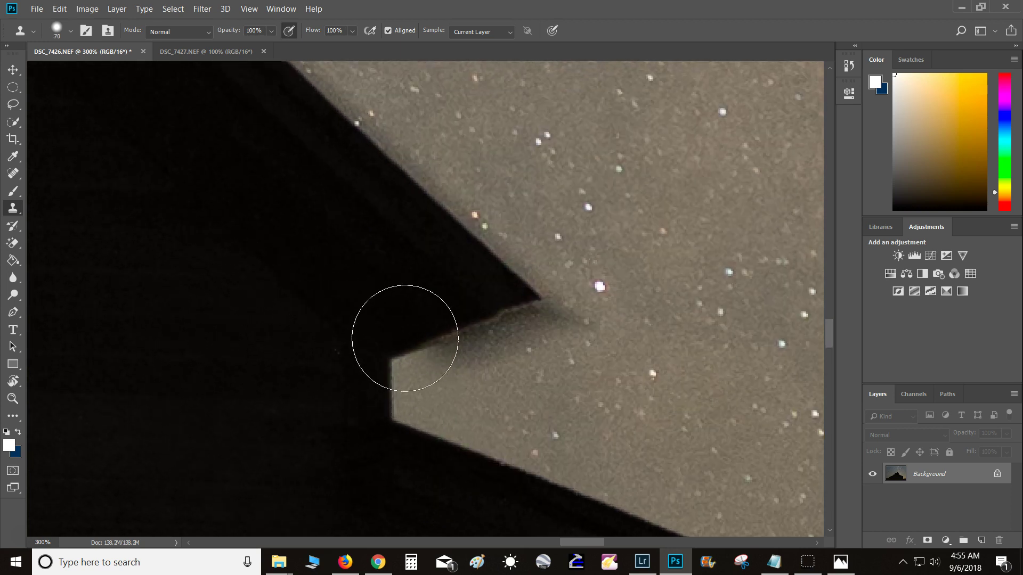
mouse_move(447, 333)
mouse_down()
mouse_move(539, 309)
mouse_move(550, 320)
mouse_move(448, 257)
mouse_move(361, 163)
mouse_up()
drag(293, 216, 476, 422)
drag(537, 376, 363, 197)
drag(315, 225, 502, 451)
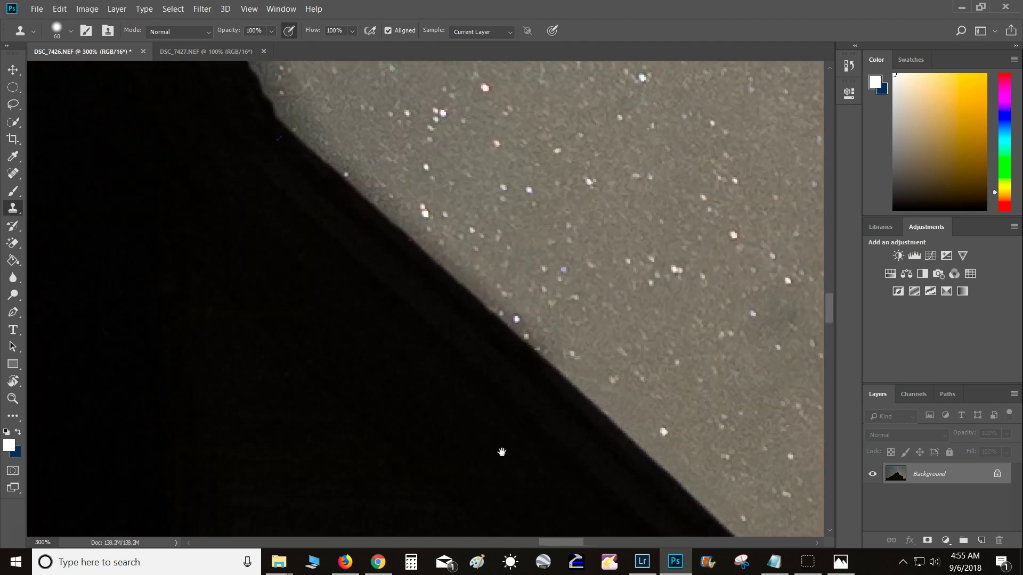
Step: Clone clean sky over the halo up the right roof slope, past its bend to the roof peak
mouse_move(522, 397)
mouse_down()
mouse_move(408, 264)
mouse_move(286, 157)
mouse_up()
drag(221, 204, 374, 463)
mouse_move(424, 383)
mouse_down()
mouse_move(410, 341)
mouse_move(301, 179)
mouse_up()
drag(269, 278, 380, 458)
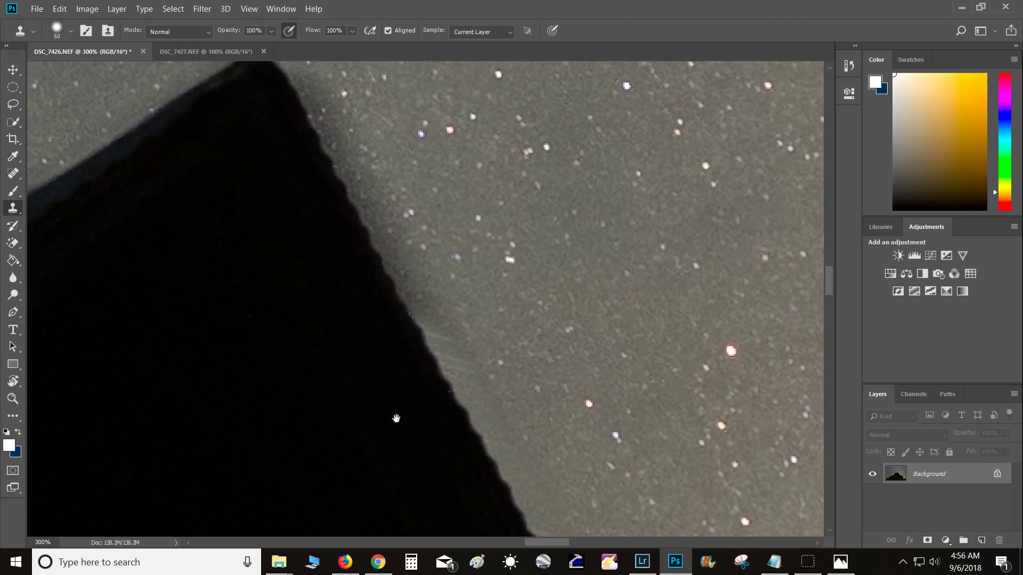
drag(426, 365, 317, 156)
drag(313, 269, 409, 430)
drag(405, 304, 389, 276)
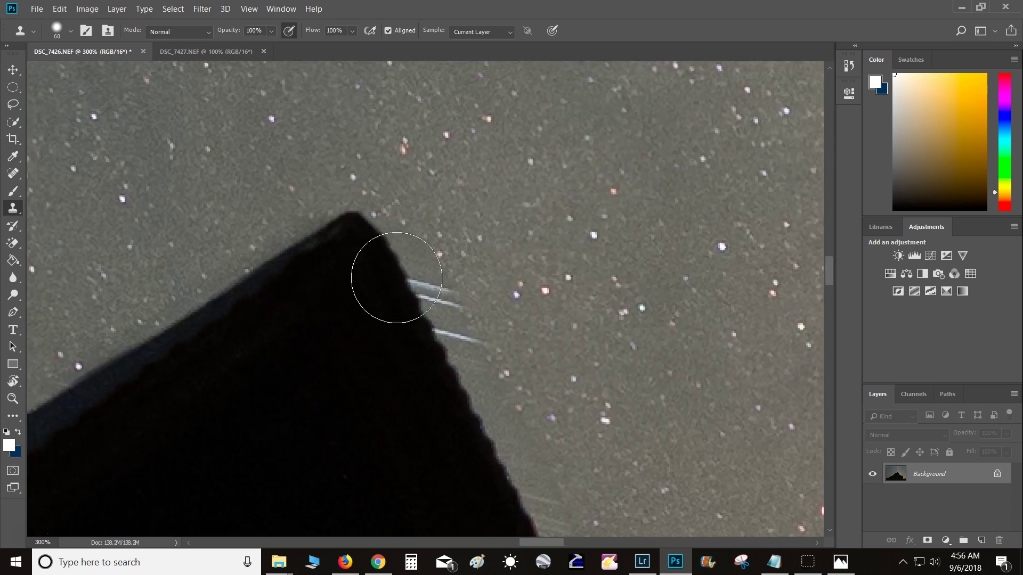
Step: Sample clean sky beside the roof peak, reduce the brush to size 35, and clone over the white streaks along the right edge
mouse_move(304, 369)
mouse_down()
mouse_move(537, 274)
mouse_move(265, 271)
mouse_move(194, 360)
mouse_up()
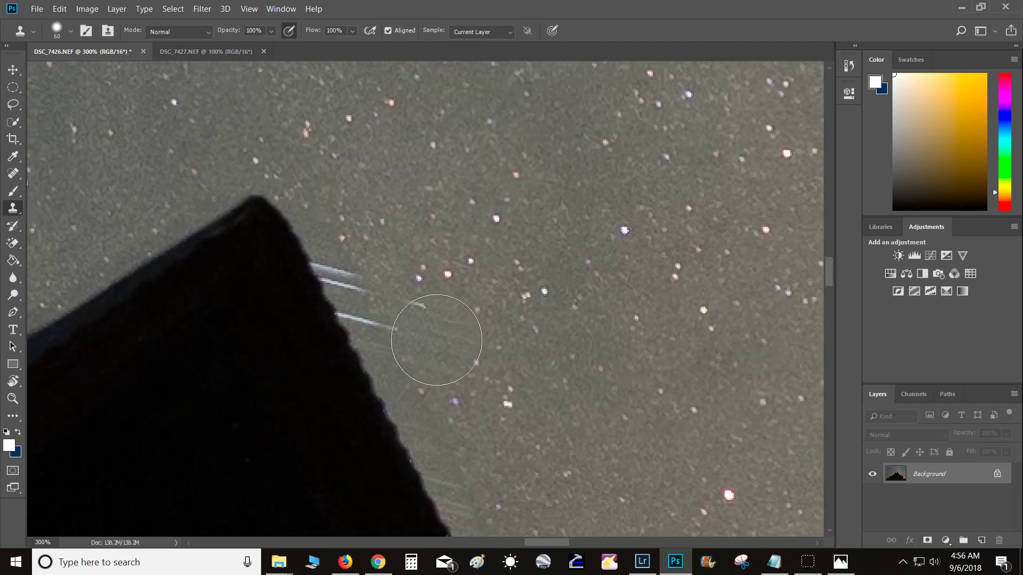
alt+click(391, 234)
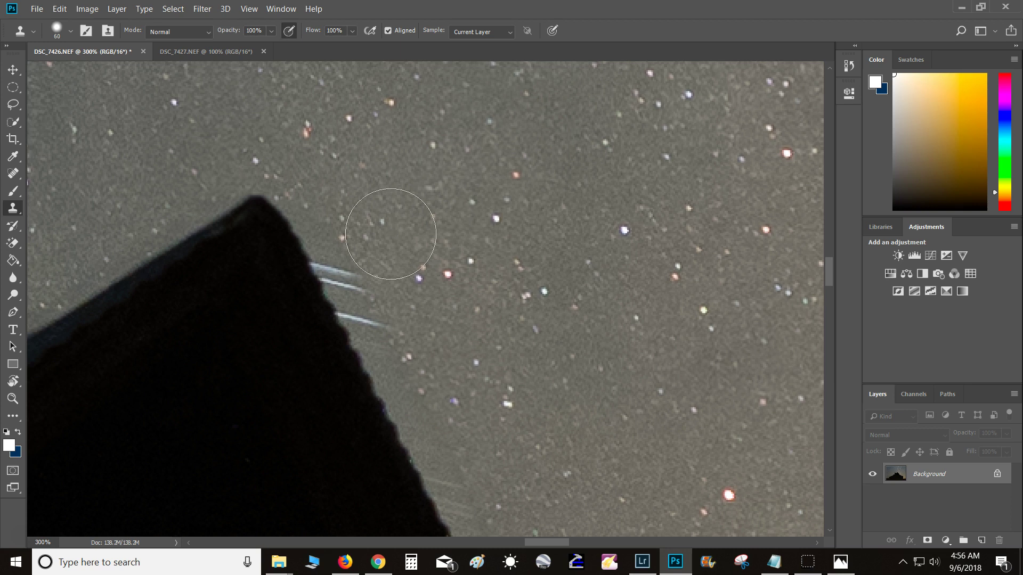
key(bracketleft)
key(bracketleft)
key(bracketleft)
key(bracketleft)
mouse_move(336, 250)
mouse_down()
mouse_move(303, 198)
mouse_move(373, 292)
mouse_move(383, 327)
mouse_move(440, 283)
mouse_move(392, 309)
mouse_move(368, 296)
mouse_move(450, 468)
mouse_move(399, 347)
mouse_move(355, 285)
mouse_up()
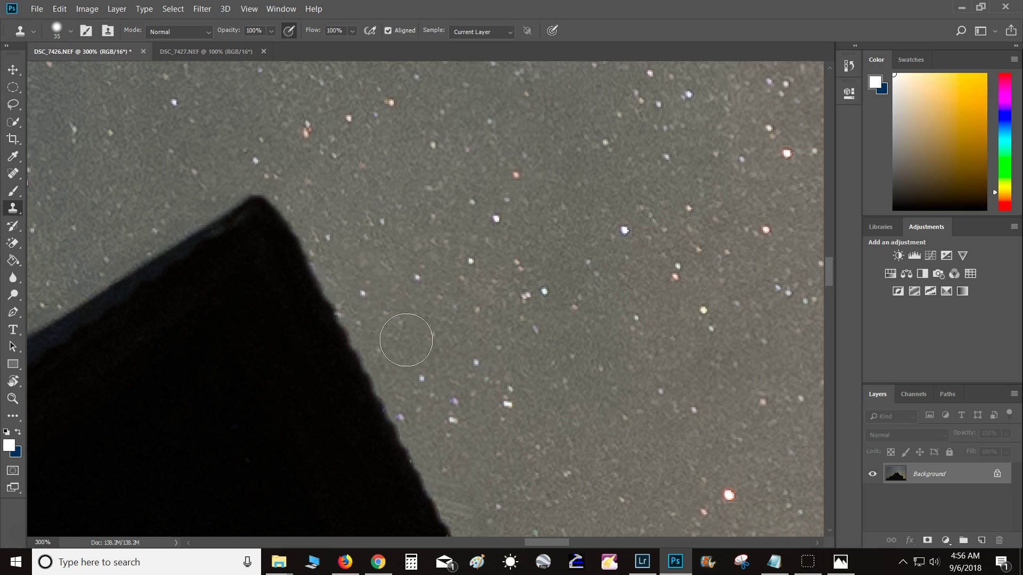
Step: Reduce the clone brush to size 20 and touch up the sky along the right roof slope around its bend
key(space)
drag(422, 361, 352, 111)
mouse_move(364, 174)
mouse_down()
mouse_move(433, 326)
mouse_move(474, 344)
mouse_move(412, 233)
mouse_move(396, 250)
mouse_move(436, 322)
mouse_move(318, 161)
mouse_move(315, 201)
mouse_move(327, 218)
mouse_move(502, 343)
mouse_move(370, 195)
mouse_up()
key(space)
key(space)
key(space)
key(bracketleft)
key(bracketleft)
key(bracketleft)
drag(343, 210, 442, 297)
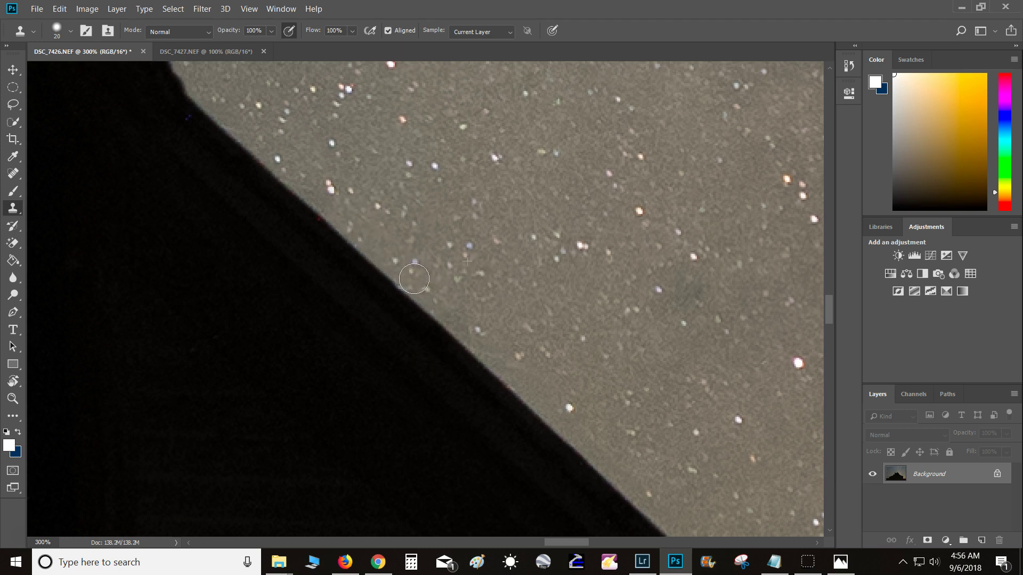
Step: Clone clean sky over the leftover marks along the right slope down toward the upper eave
drag(438, 283, 296, 127)
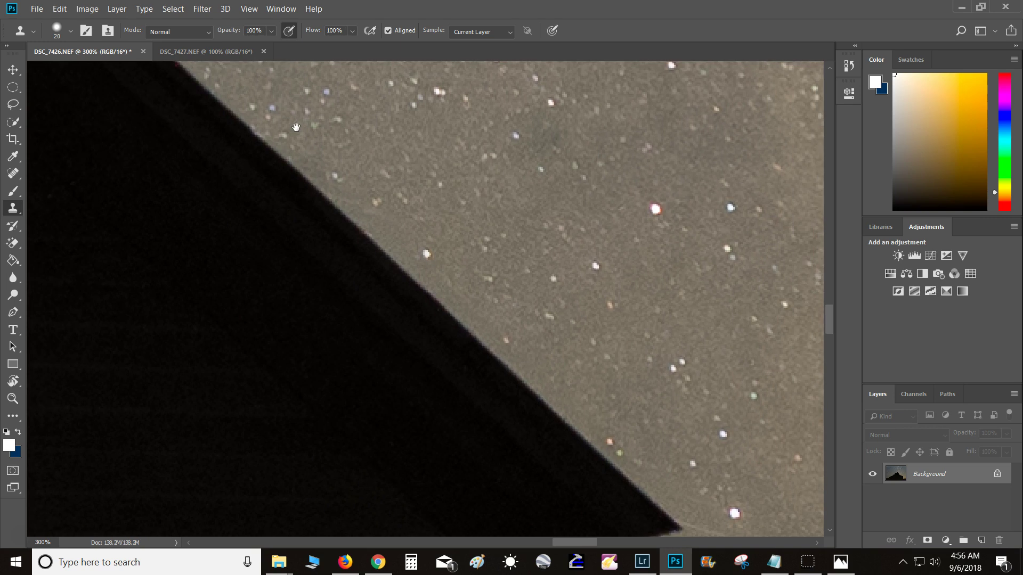
drag(410, 255, 437, 282)
drag(346, 187, 318, 161)
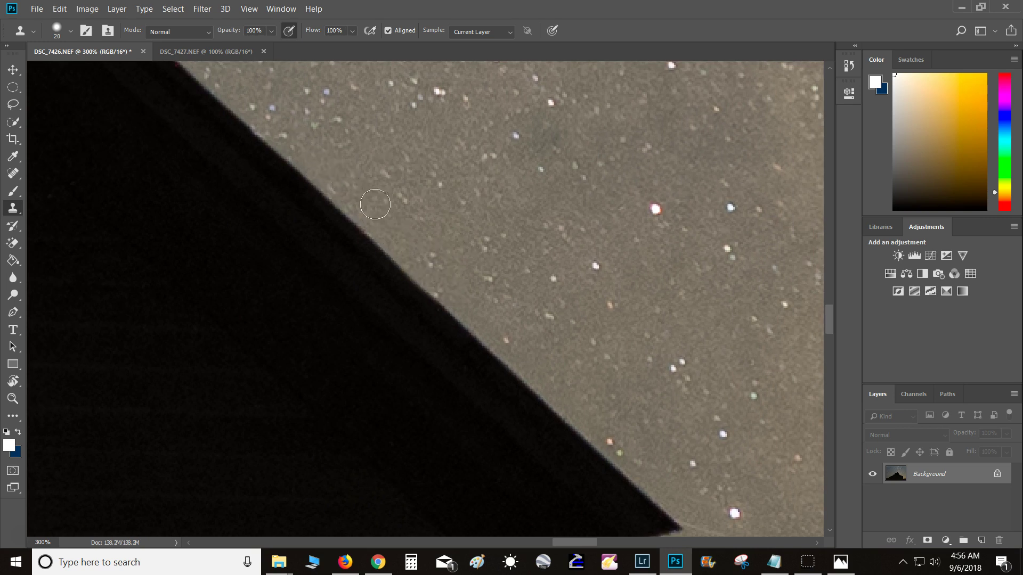
drag(435, 255, 320, 117)
drag(345, 154, 428, 236)
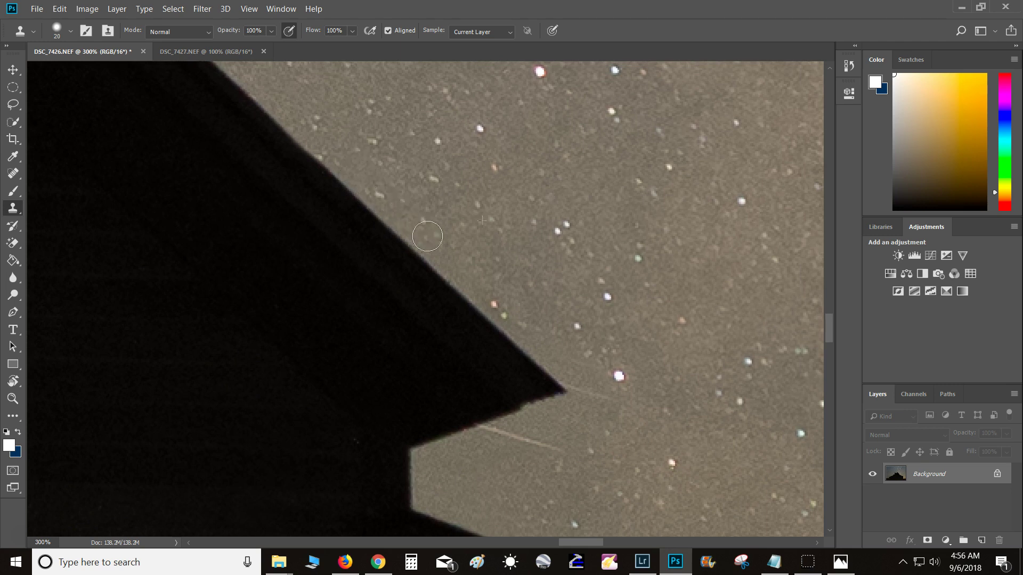
drag(473, 282, 503, 310)
Step: Clone sky over the light streaks at the upper right eave's tip and underside, and undo the extra stroke on the slope below
mouse_move(567, 371)
mouse_down()
mouse_move(592, 403)
mouse_move(599, 381)
mouse_move(609, 404)
mouse_move(618, 383)
mouse_up()
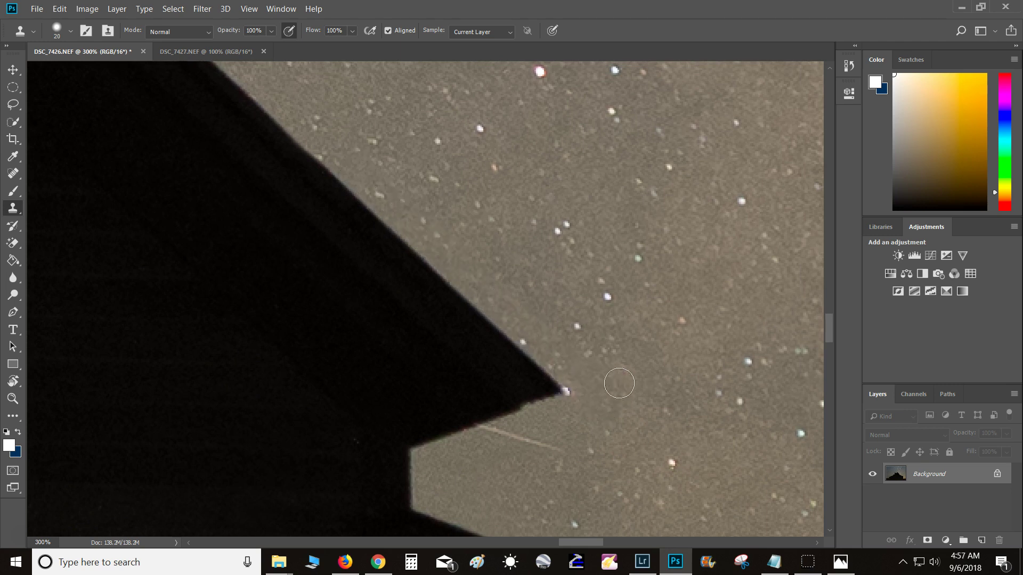
key(ctrl+z)
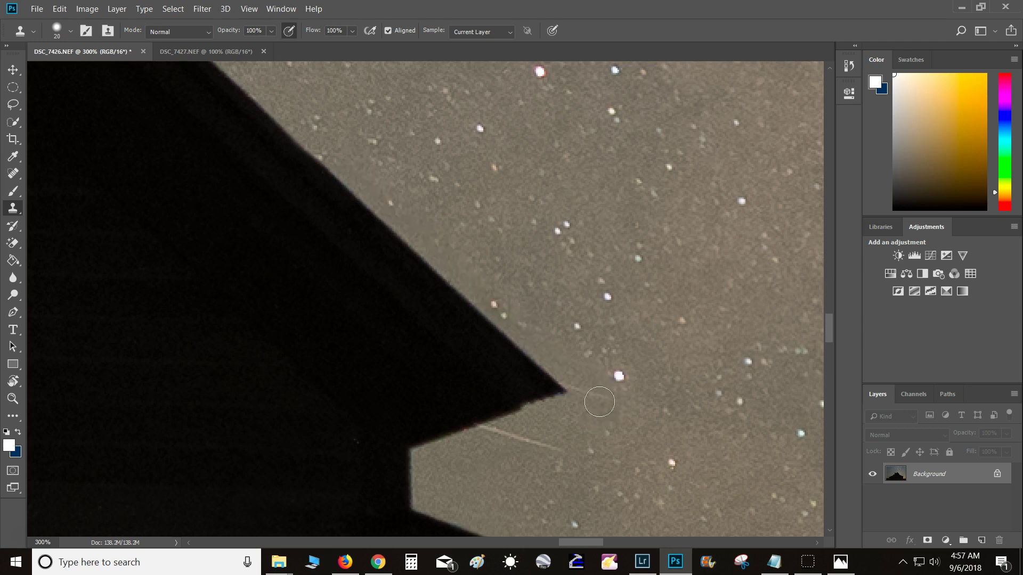
key(ctrl+z)
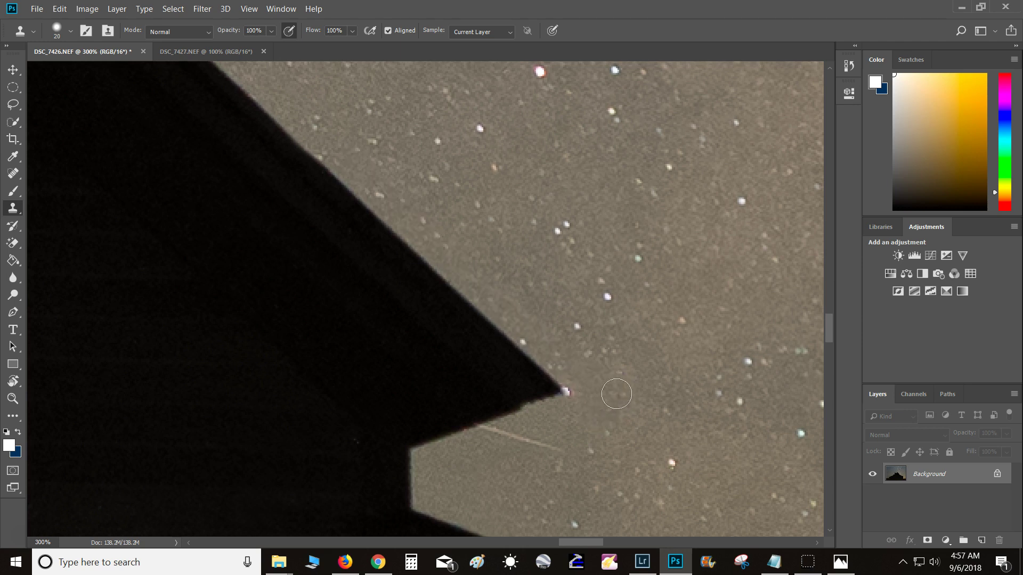
mouse_move(478, 279)
mouse_down()
mouse_move(551, 433)
mouse_move(523, 454)
mouse_move(556, 422)
mouse_move(487, 444)
mouse_move(564, 417)
mouse_move(553, 434)
mouse_move(467, 470)
mouse_move(524, 457)
mouse_move(457, 471)
mouse_move(508, 430)
mouse_up()
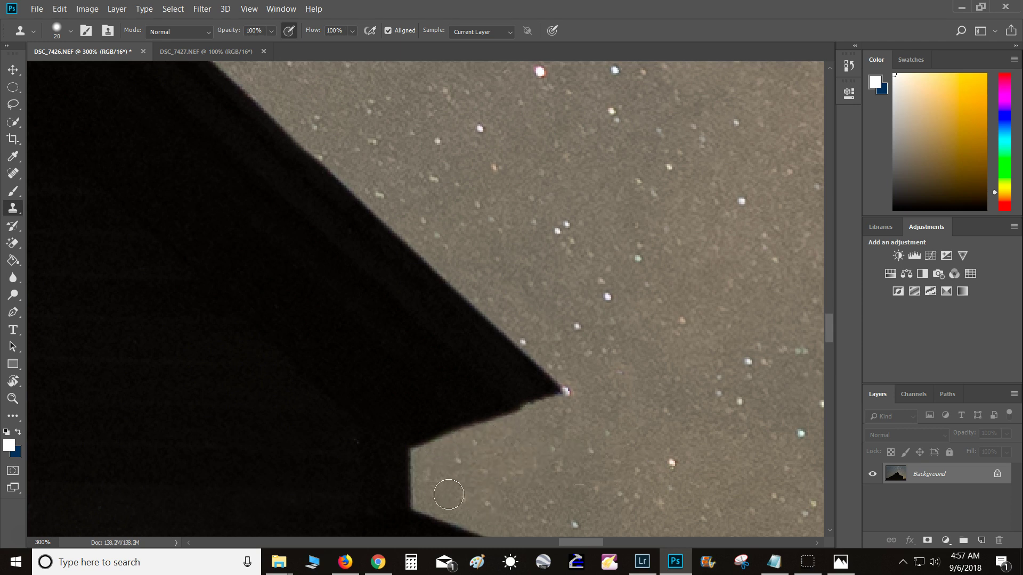
drag(519, 470, 394, 332)
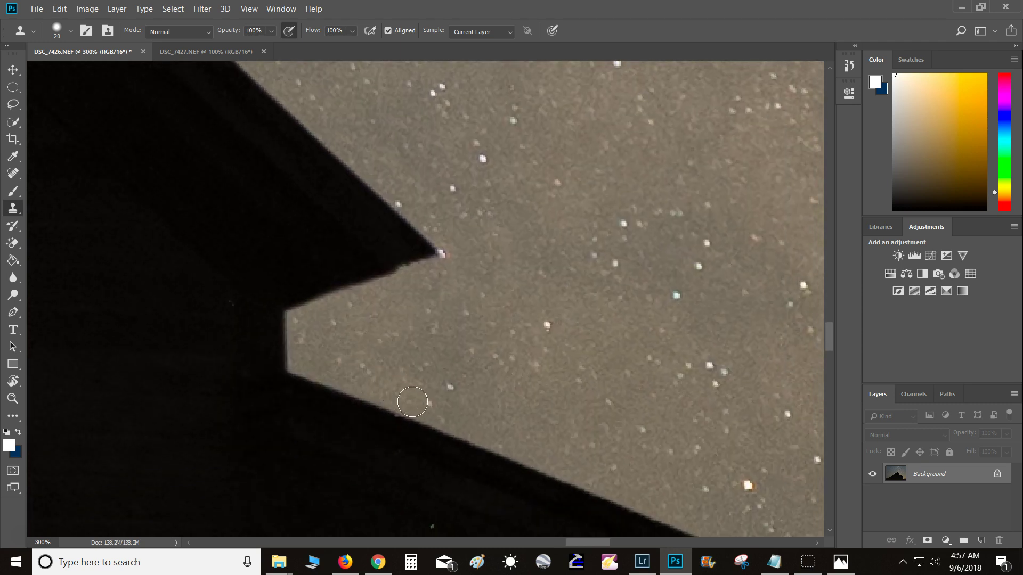
drag(412, 402, 476, 431)
key(ctrl+alt+z)
Step: Inspect the sky edge down the lower right roof slope and back up to the roof peak for leftover halo or streaks
drag(553, 430, 333, 252)
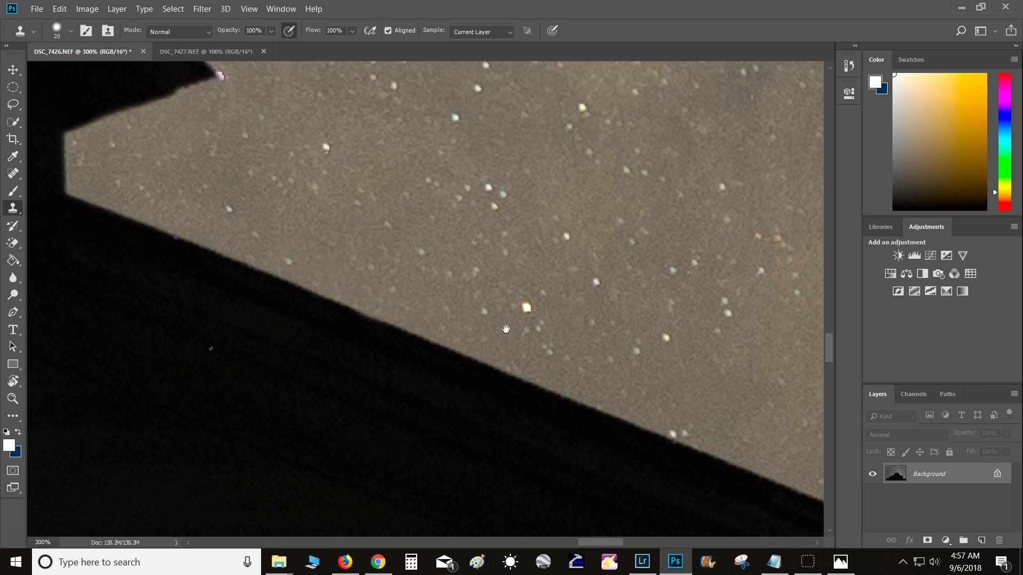
drag(506, 329, 303, 212)
drag(510, 301, 308, 207)
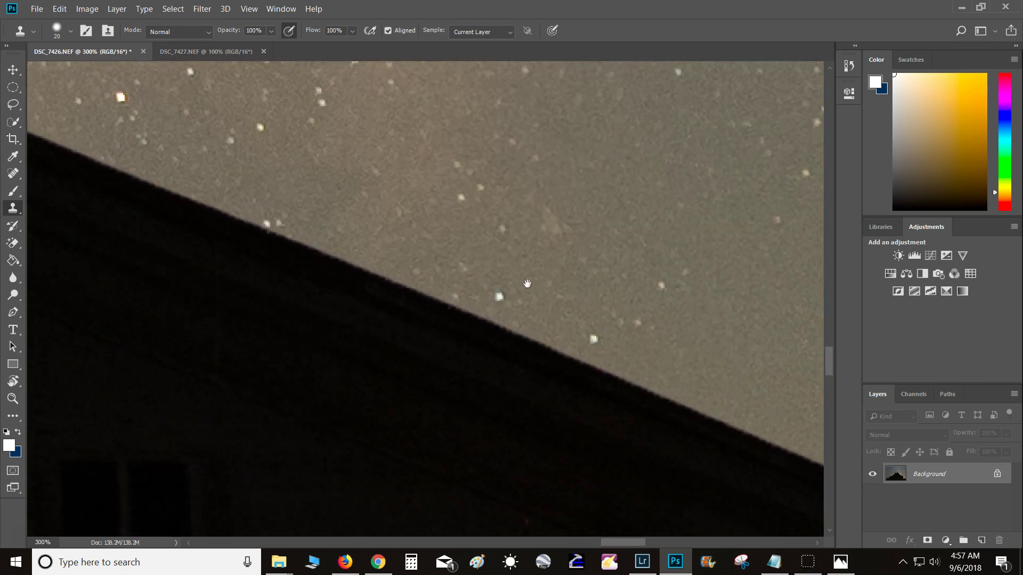
drag(528, 285, 317, 185)
drag(541, 308, 346, 227)
drag(406, 290, 694, 395)
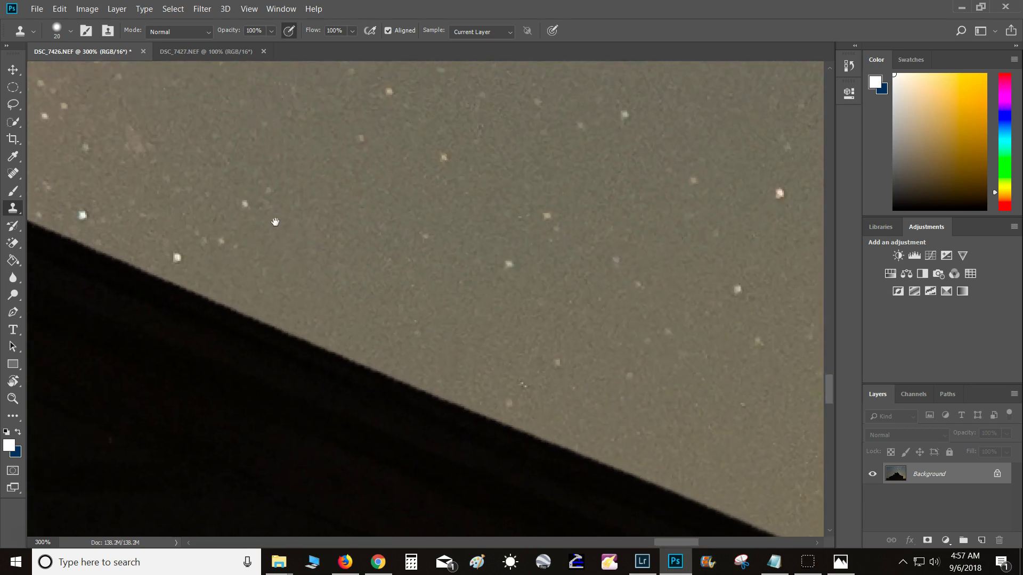
drag(276, 222, 469, 237)
drag(305, 244, 509, 437)
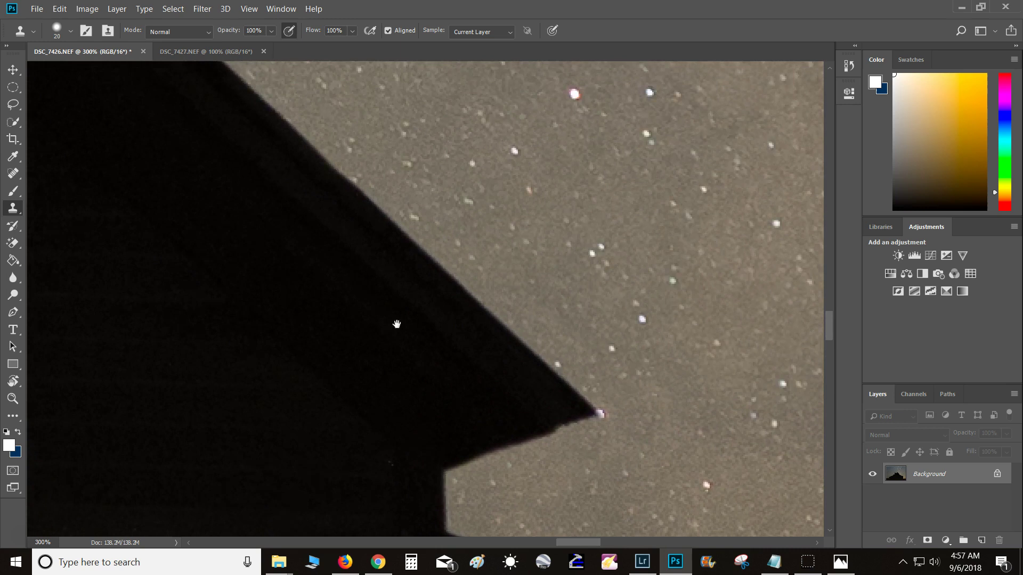
drag(350, 292, 489, 420)
drag(361, 269, 409, 391)
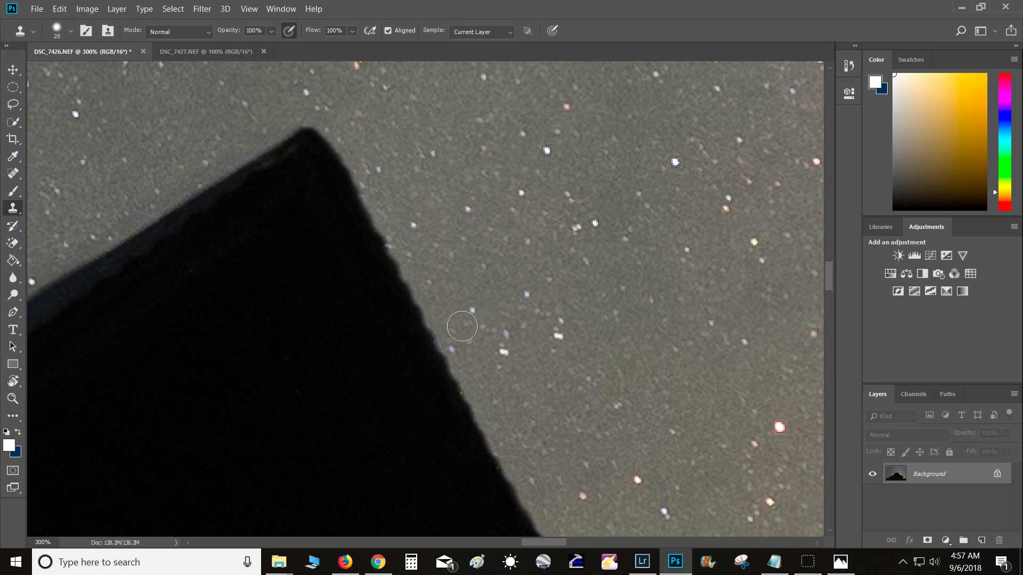
Step: Touch up the peak's right edge and clone sky over the streaks in the gap between the cupola and the main roof
drag(411, 264, 354, 145)
drag(235, 249, 483, 344)
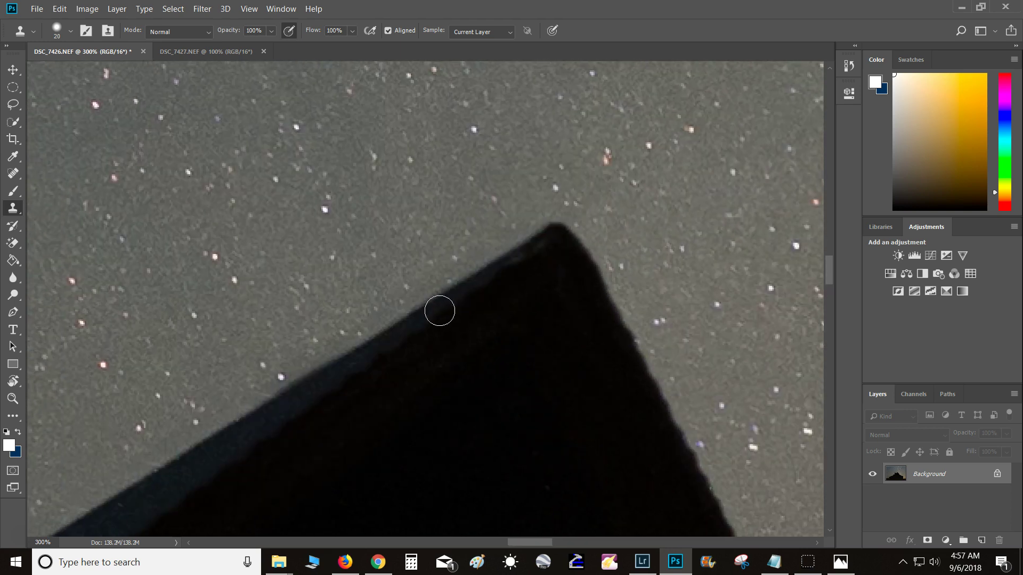
drag(413, 393, 572, 230)
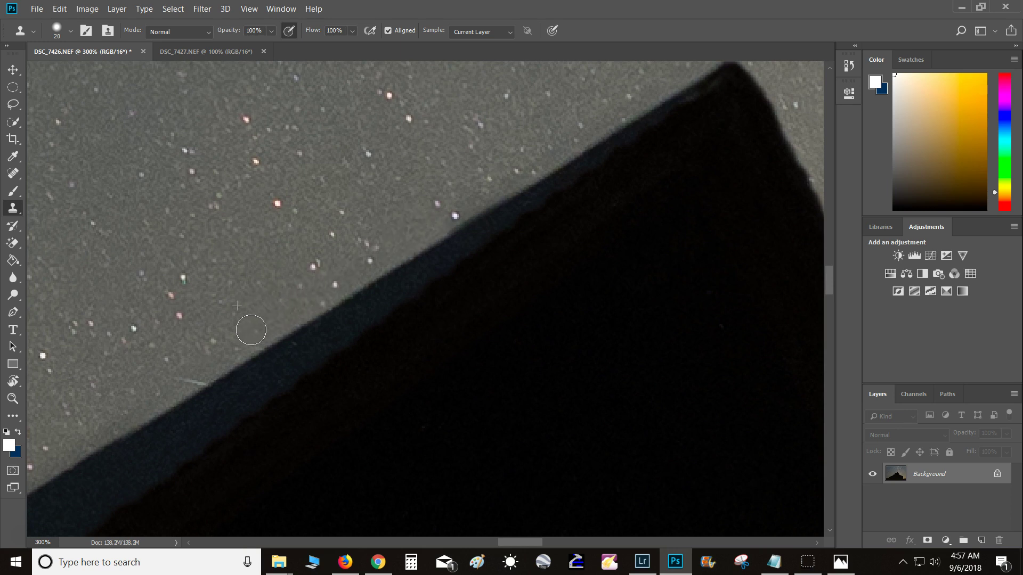
mouse_move(247, 339)
mouse_down()
mouse_move(189, 365)
mouse_move(203, 367)
mouse_move(339, 238)
mouse_up()
drag(243, 306, 357, 236)
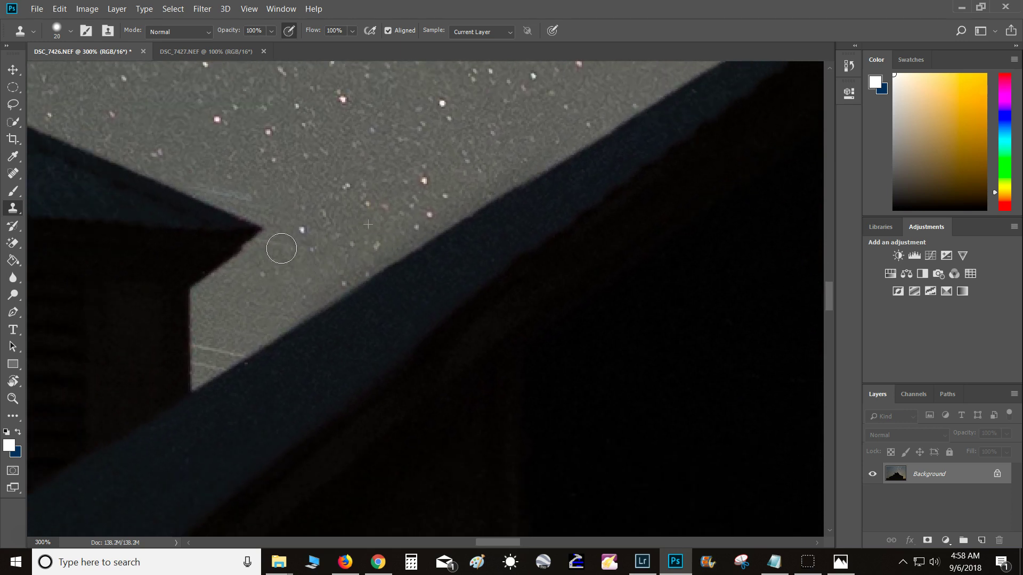
drag(249, 279, 214, 321)
mouse_move(241, 337)
mouse_down()
mouse_move(214, 353)
mouse_move(208, 343)
mouse_move(210, 357)
mouse_up()
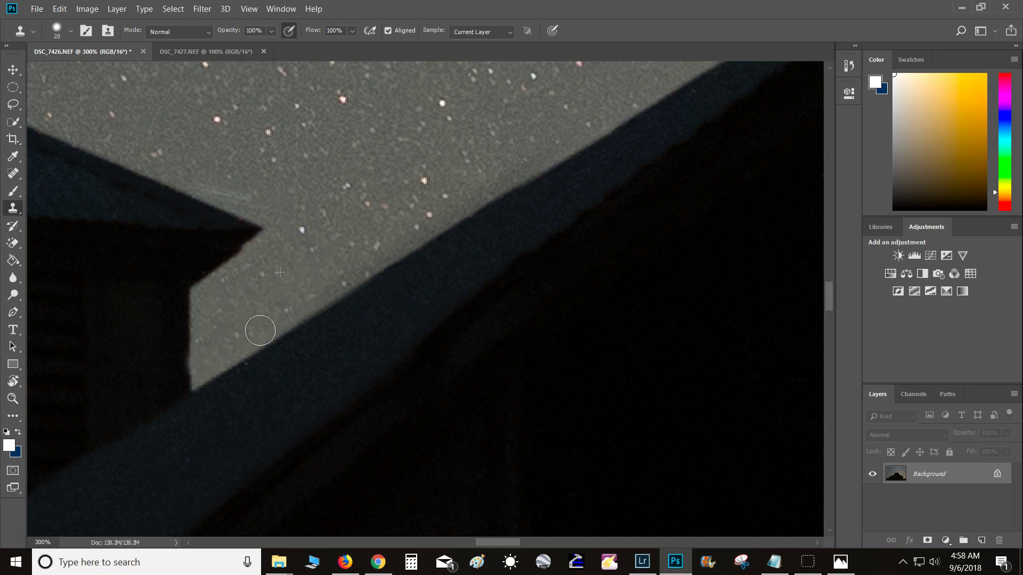
Step: Clone clean sky over the faint streaks along the cupola roof's right edge and to the right of the pole's base
drag(286, 301, 240, 340)
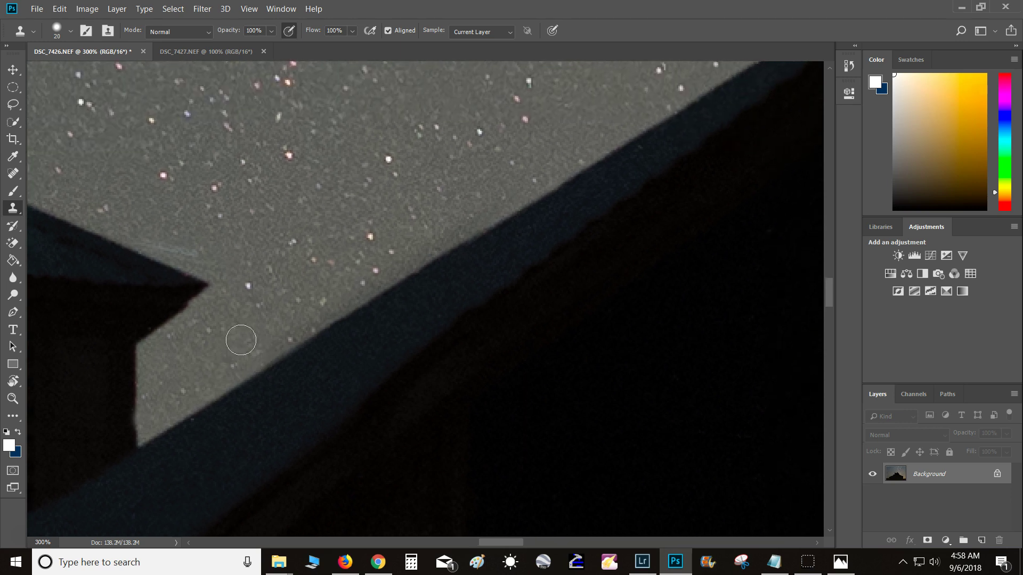
mouse_move(226, 289)
mouse_down()
mouse_move(205, 251)
mouse_move(162, 238)
mouse_move(183, 261)
mouse_up()
drag(157, 199, 408, 300)
mouse_move(265, 238)
mouse_down()
mouse_move(365, 288)
mouse_move(440, 380)
mouse_up()
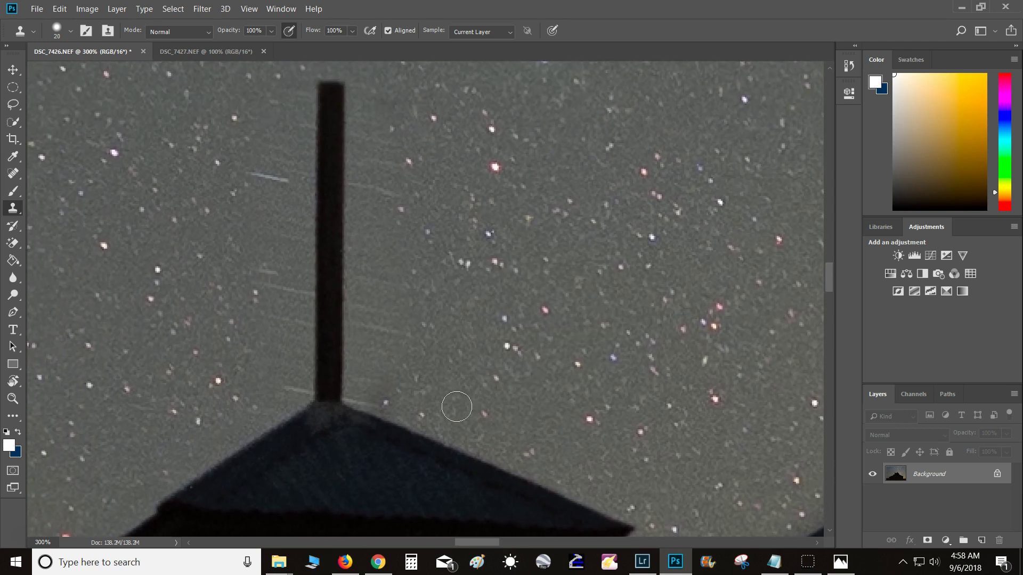
click(380, 396)
click(388, 338)
drag(378, 335, 361, 318)
Step: Clone sky over the star streaks on both sides of the cupola's pole, and undo the one misplaced stroke
drag(392, 274, 399, 363)
drag(578, 251, 588, 377)
key(ctrl+z)
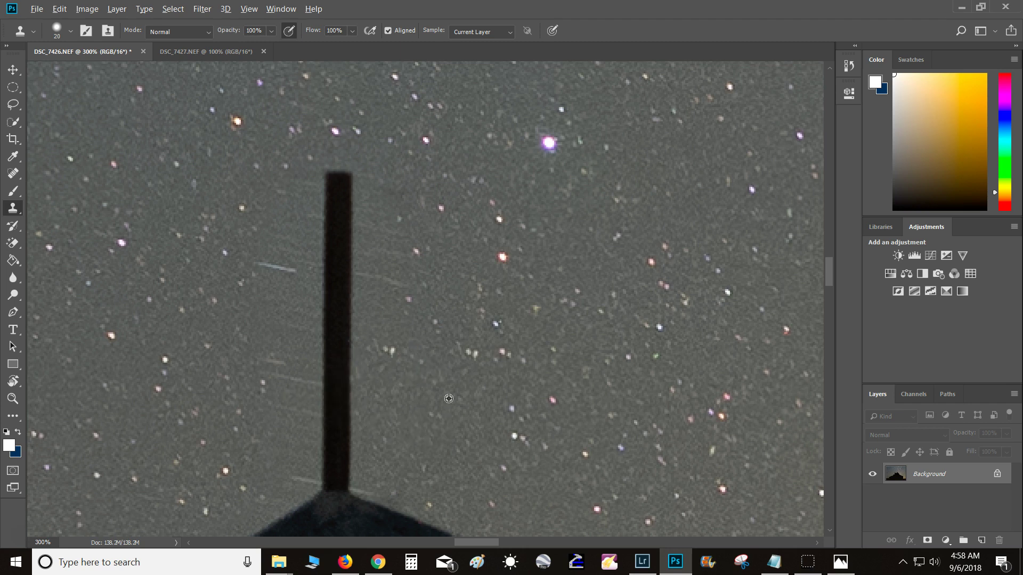
drag(372, 327, 378, 266)
mouse_move(366, 334)
mouse_down()
mouse_move(377, 350)
mouse_move(374, 436)
mouse_up()
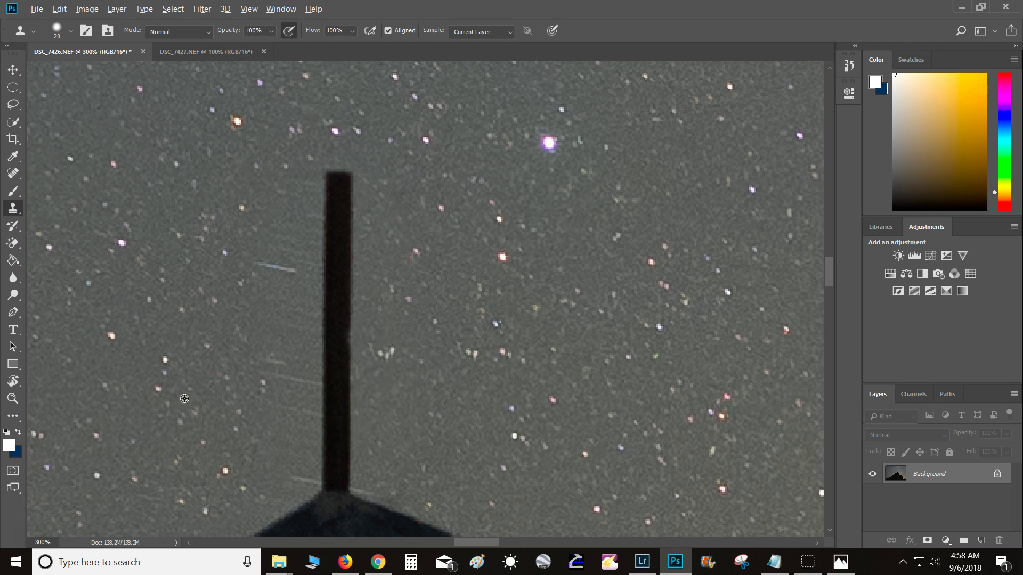
mouse_move(296, 313)
mouse_down()
mouse_move(267, 373)
mouse_move(292, 286)
mouse_move(301, 341)
mouse_move(305, 193)
mouse_move(280, 284)
mouse_move(275, 251)
mouse_move(269, 312)
mouse_move(303, 423)
mouse_move(307, 392)
mouse_move(298, 459)
mouse_move(275, 494)
mouse_move(285, 485)
mouse_move(249, 499)
mouse_move(299, 475)
mouse_up()
alt+click(425, 483)
mouse_move(369, 483)
mouse_down()
mouse_move(367, 454)
mouse_move(373, 464)
mouse_up()
Step: Clone sky over the streak at the cupola's left eave tip and the streaks down its left wall
mouse_move(187, 512)
mouse_down()
mouse_move(327, 180)
mouse_move(331, 188)
mouse_move(393, 154)
mouse_up()
drag(299, 228, 398, 151)
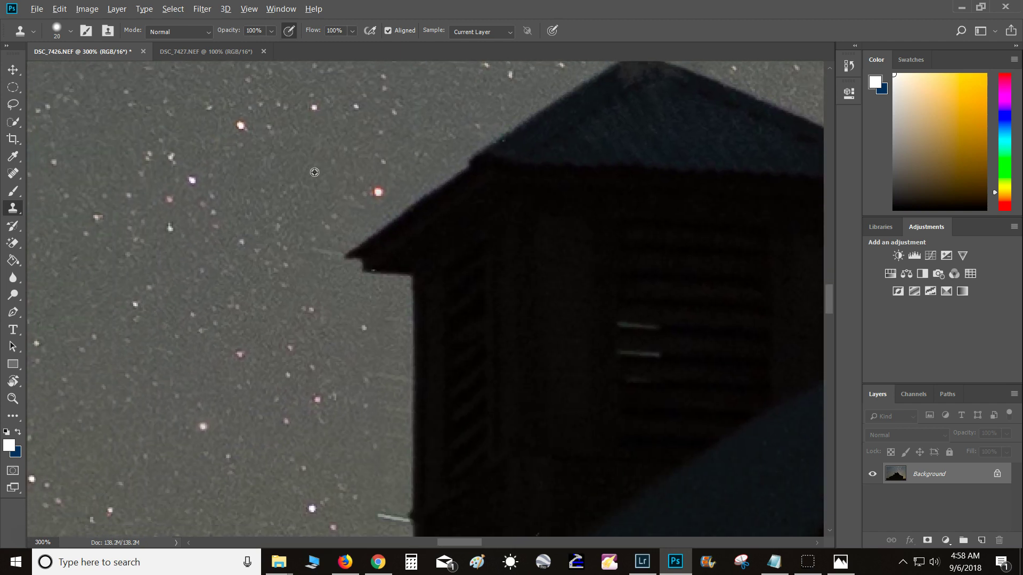
drag(337, 236, 318, 246)
drag(253, 285, 305, 184)
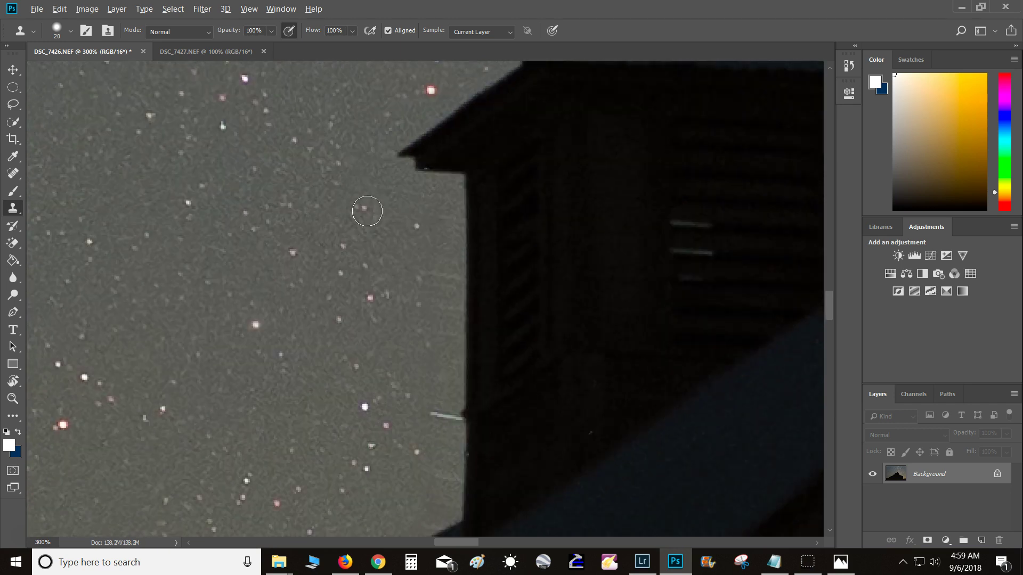
mouse_move(372, 192)
mouse_down()
mouse_move(413, 187)
mouse_move(434, 261)
mouse_move(440, 233)
mouse_move(432, 320)
mouse_move(444, 235)
mouse_move(445, 491)
mouse_up()
Step: Clone sky over the streaks along the main roof's left slope, from the cupola's base downward
drag(371, 463, 452, 271)
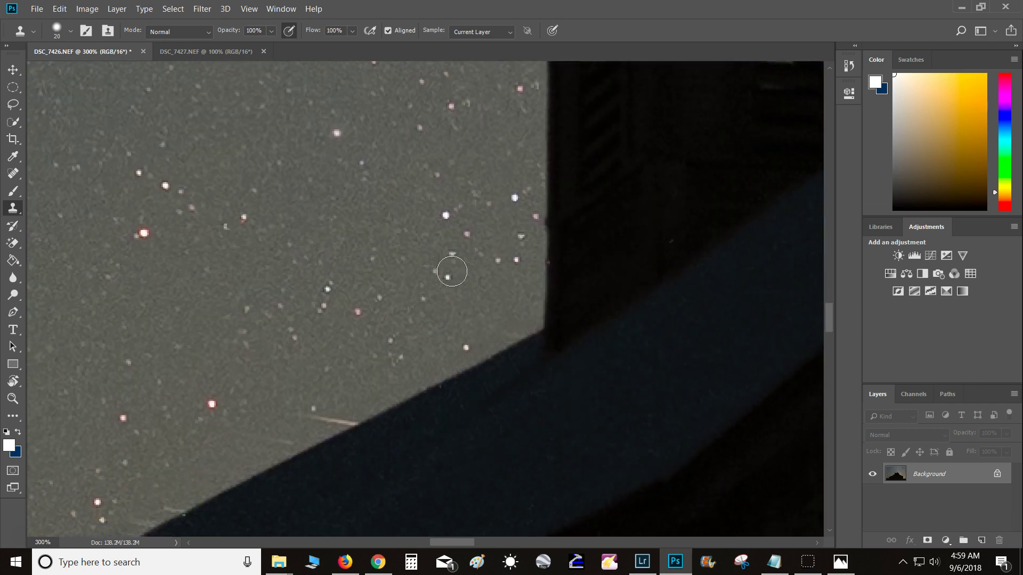
mouse_move(504, 318)
mouse_down()
mouse_move(307, 434)
mouse_move(282, 437)
mouse_move(343, 412)
mouse_up()
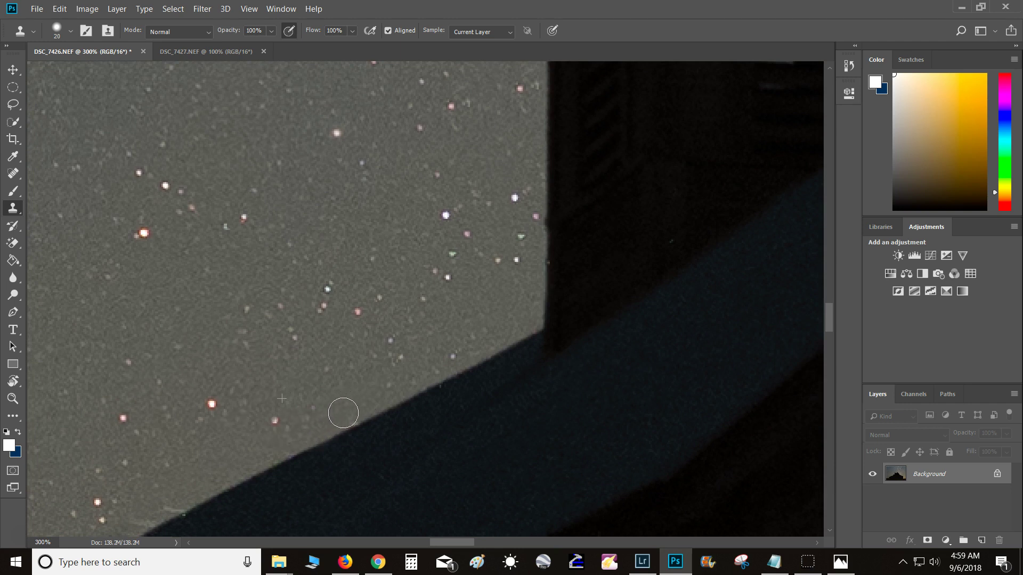
drag(274, 411, 382, 231)
mouse_move(396, 308)
mouse_down()
mouse_move(372, 339)
mouse_move(269, 377)
mouse_move(198, 431)
mouse_up()
mouse_move(218, 397)
mouse_down()
mouse_move(388, 203)
mouse_move(313, 278)
mouse_move(178, 376)
mouse_up()
drag(184, 350, 351, 155)
drag(330, 194, 106, 385)
click(183, 262)
click(247, 267)
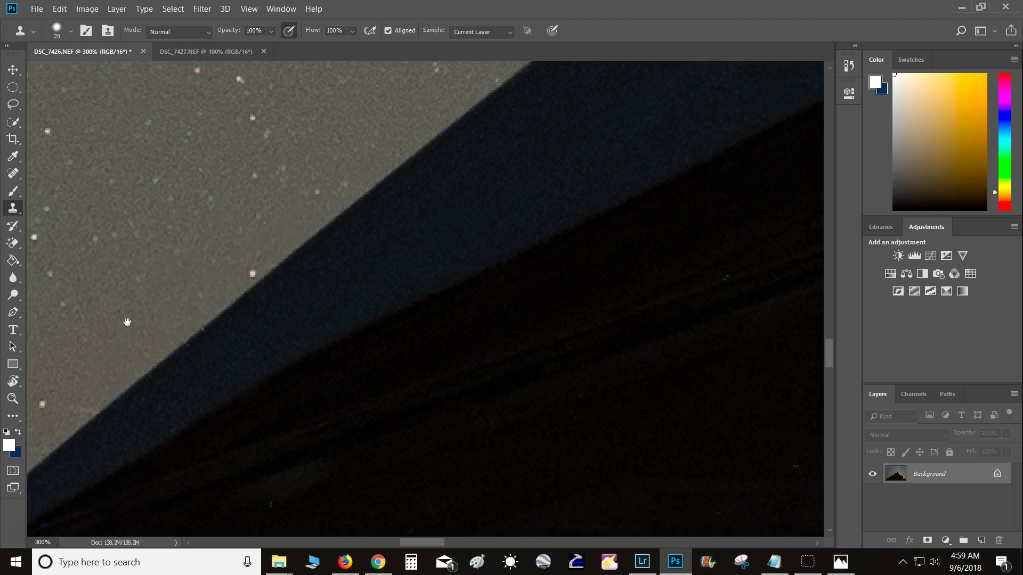
drag(126, 321, 337, 142)
mouse_move(286, 217)
mouse_down()
mouse_move(200, 287)
mouse_move(225, 270)
mouse_move(189, 221)
mouse_move(199, 260)
mouse_move(183, 283)
mouse_move(337, 138)
mouse_up()
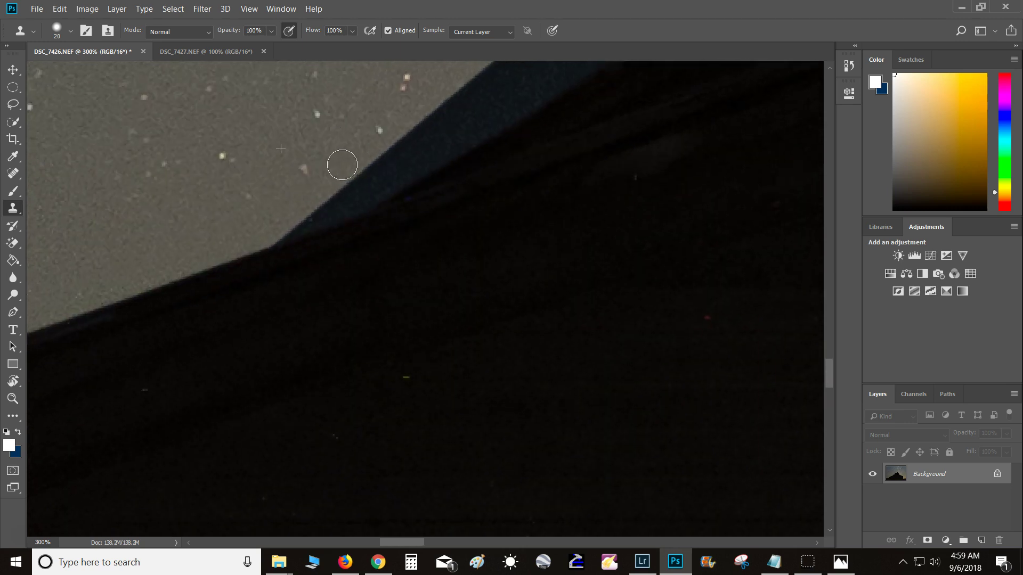
Step: Inspect the sky edge down the lower left roof to the eave's tip and back up to the cupola for leftover streaks
drag(176, 233, 407, 112)
drag(223, 180, 667, 167)
drag(300, 251, 543, 126)
drag(211, 317, 479, 173)
drag(240, 303, 458, 181)
drag(260, 254, 479, 115)
drag(193, 314, 323, 136)
drag(291, 287, 296, 186)
drag(285, 224, 639, 291)
drag(246, 287, 666, 294)
drag(496, 262, 715, 254)
drag(545, 274, 384, 279)
drag(692, 88, 306, 296)
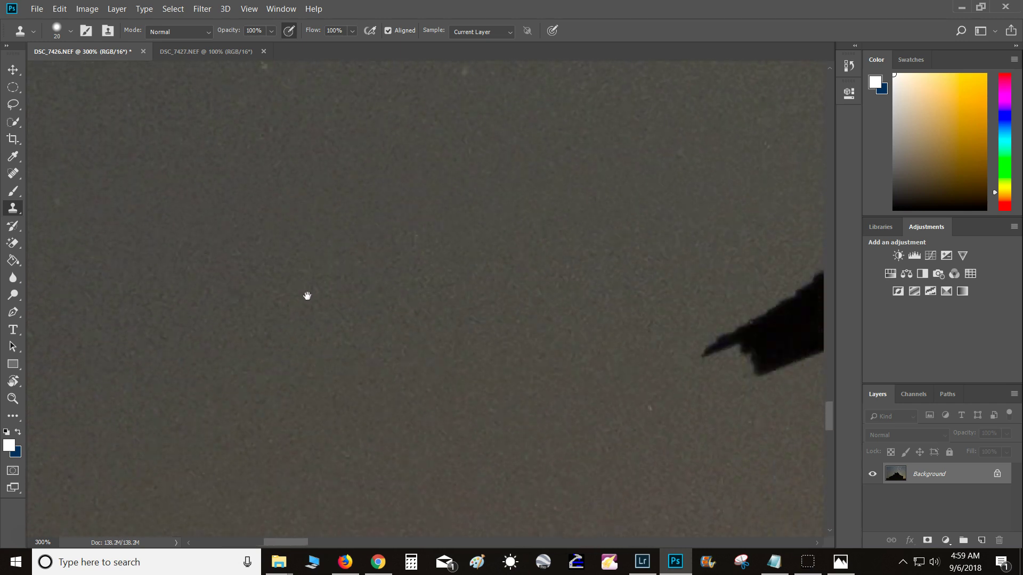
drag(620, 71, 305, 254)
drag(693, 104, 319, 256)
drag(740, 91, 291, 277)
drag(682, 74, 298, 319)
drag(695, 80, 368, 316)
drag(661, 128, 418, 309)
drag(738, 76, 446, 281)
drag(594, 104, 420, 399)
drag(512, 123, 404, 375)
drag(377, 278, 420, 399)
drag(403, 211, 420, 182)
drag(502, 473, 261, 264)
mouse_move(595, 311)
mouse_down()
mouse_move(506, 328)
mouse_move(554, 202)
mouse_up()
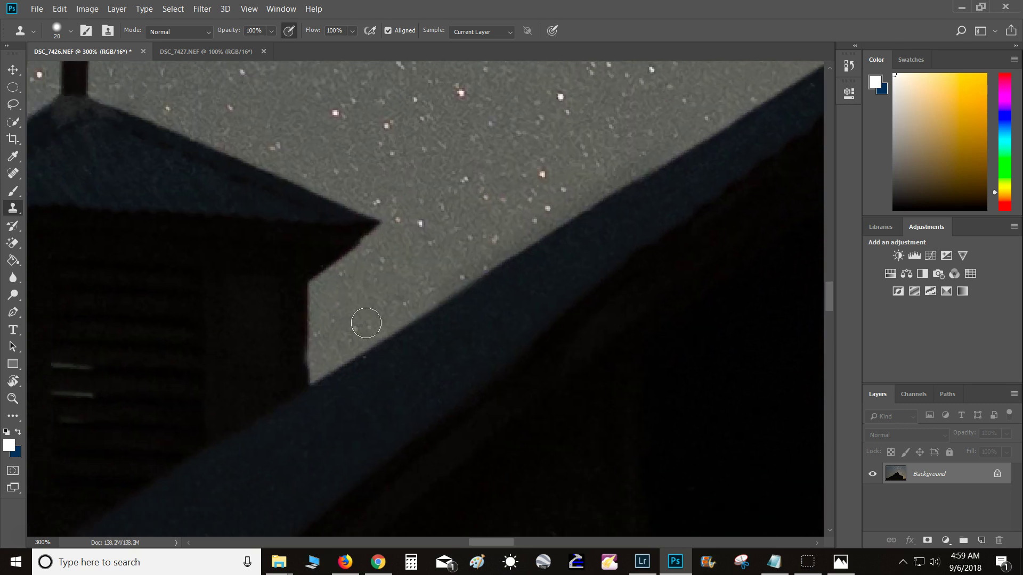
Step: Sample the roof peak in DSC_7427.NEF as the clone source and go to the same peak in DSC_7426.NEF
click(206, 52)
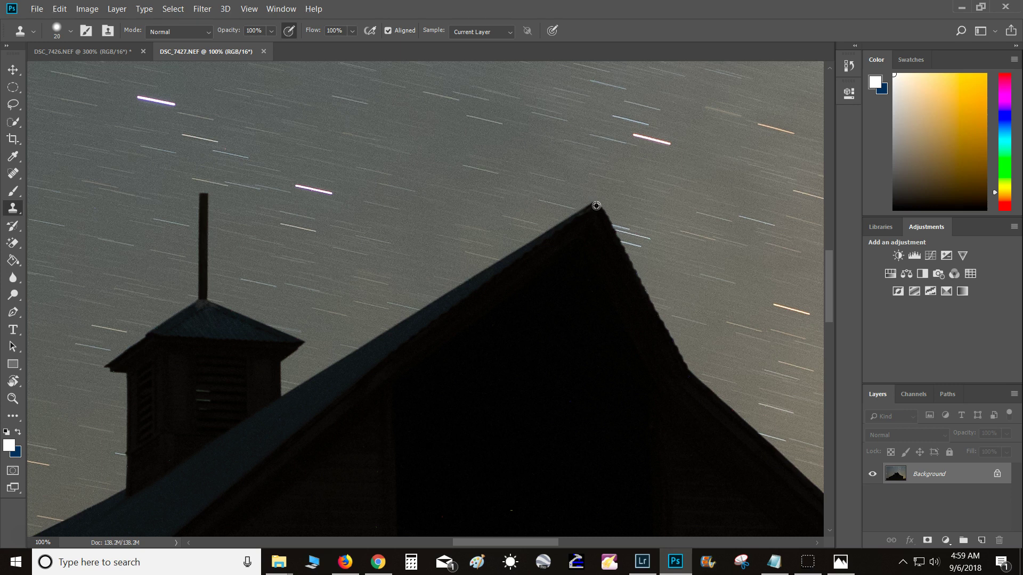
click(119, 49)
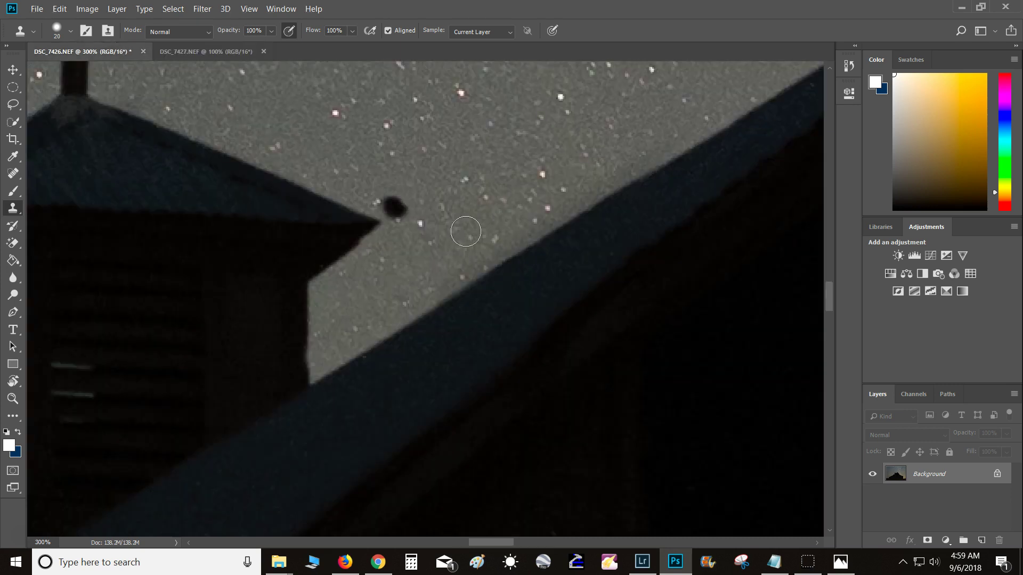
drag(621, 305, 246, 429)
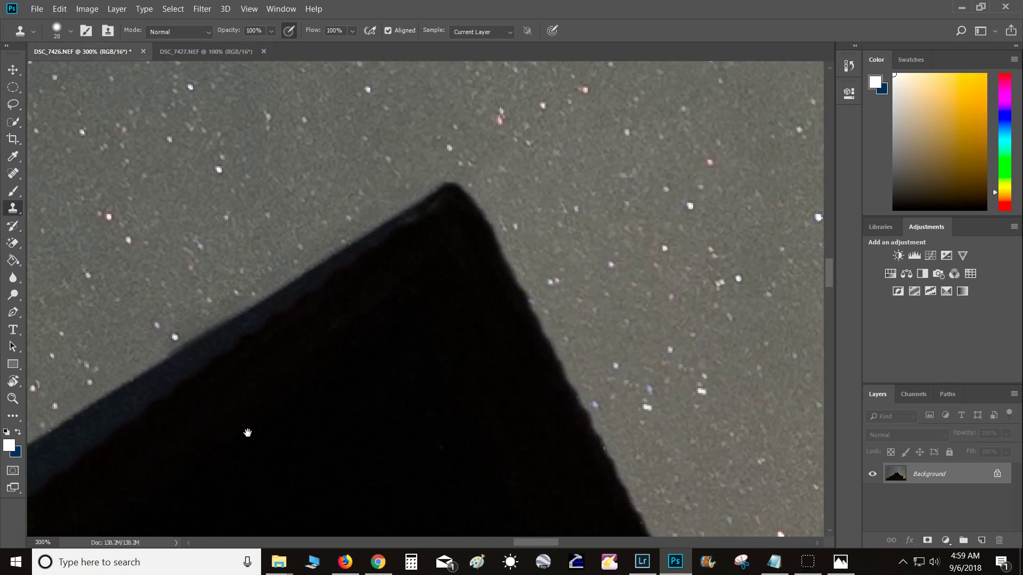
Step: Preview the DSC_7427.NEF clone source over the roof peak at brush sizes up to 250 or more, and shrink the brush to a small tip
key(bracketright)
key(bracketright)
key(bracketright)
key(bracketright)
key(bracketright)
key(bracketright)
key(bracketright)
key(bracketright)
key(bracketright)
key(bracketright)
key(bracketright)
key(bracketright)
key(bracketright)
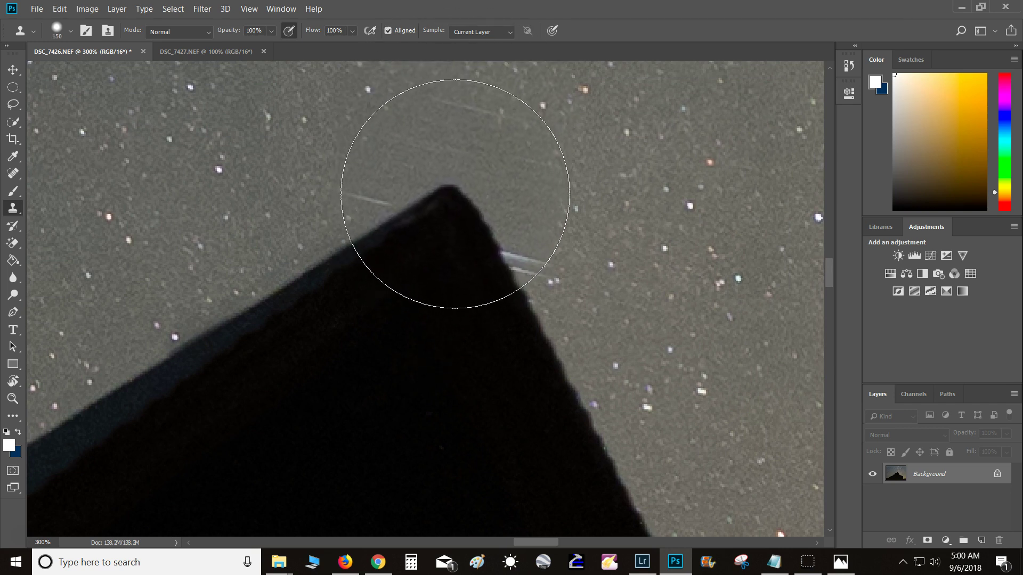
key(bracketright)
key(bracketright)
key(bracketright)
key(bracketright)
key(bracketleft)
key(bracketleft)
key(bracketleft)
key(bracketleft)
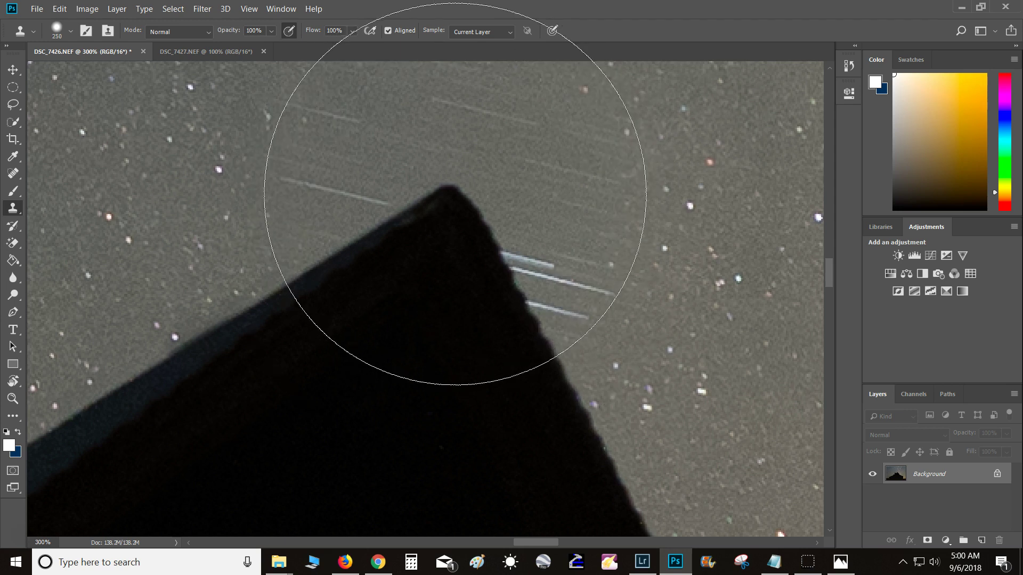
key(bracketleft)
key(bracketleft)
key(bracketleft)
key(bracketleft)
key(bracketleft)
key(bracketleft)
key(bracketleft)
key(bracketleft)
key(bracketleft)
key(bracketleft)
key(bracketleft)
key(bracketleft)
key(bracketleft)
key(bracketleft)
key(bracketleft)
key(bracketleft)
key(bracketleft)
key(bracketleft)
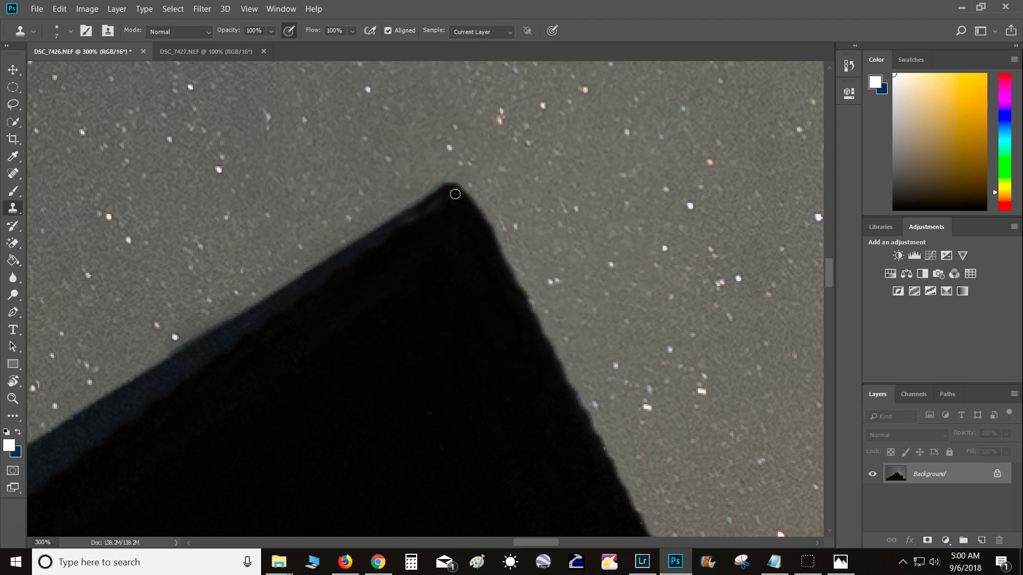
Step: Touch up the cupola's lower right wall edge from the DSC_7427.NEF clone source with a size 30 brush
key(space)
drag(40, 490, 550, 164)
drag(175, 376, 511, 246)
key(bracketright)
key(bracketright)
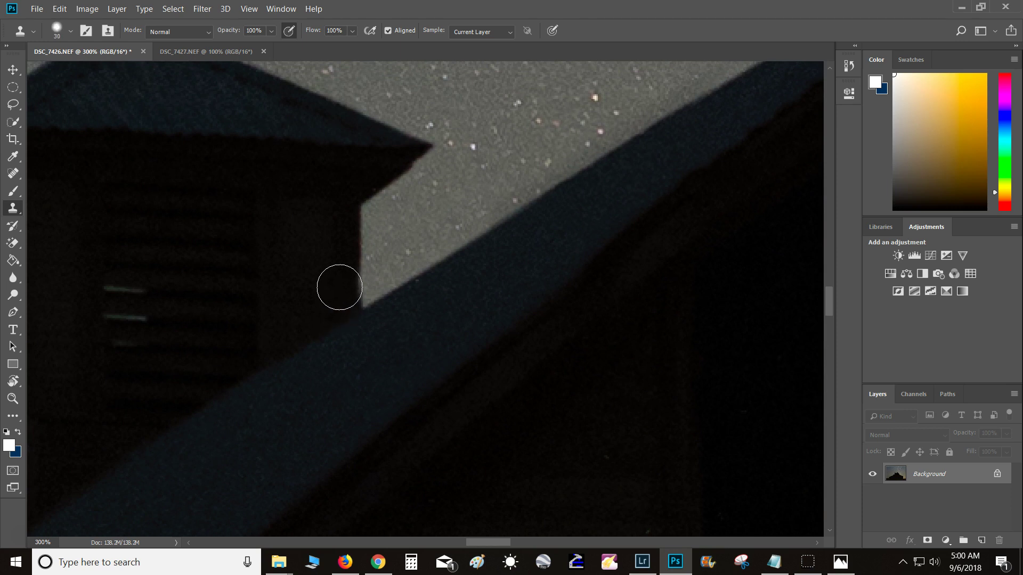
mouse_move(341, 277)
mouse_down()
mouse_move(343, 289)
mouse_move(343, 222)
mouse_move(341, 257)
mouse_up()
Step: Inspect the sky edge down the right side of the barn roof and the dark wall below it for leftover marks
key(space)
mouse_move(301, 222)
mouse_down()
mouse_move(295, 391)
mouse_move(178, 382)
mouse_move(133, 191)
mouse_up()
drag(746, 229, 208, 122)
drag(639, 437, 212, 313)
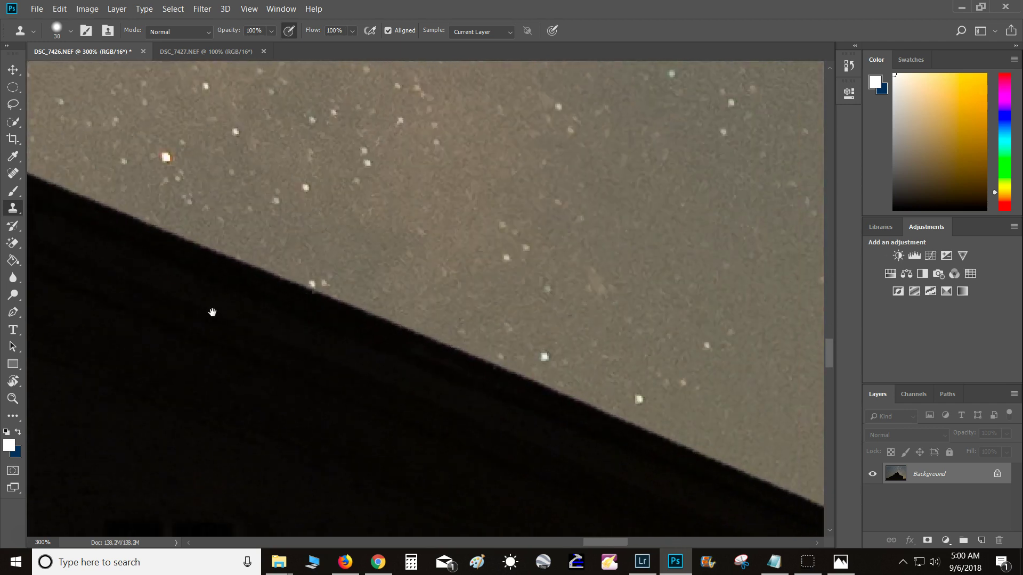
drag(655, 522, 281, 360)
drag(401, 374, 221, 297)
drag(639, 452, 263, 283)
drag(250, 469, 362, 130)
drag(318, 189, 685, 130)
drag(466, 221, 716, 236)
drag(224, 107, 454, 243)
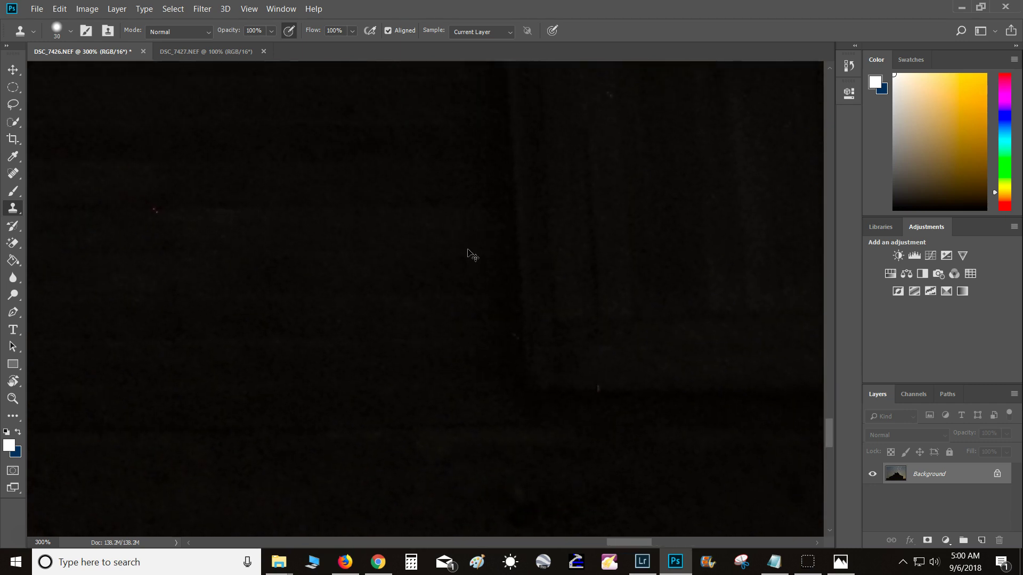
Step: Fit the whole image in view, save it as DSC_7426-Edit.tif, and switch to Lightroom
key(ctrl+0)
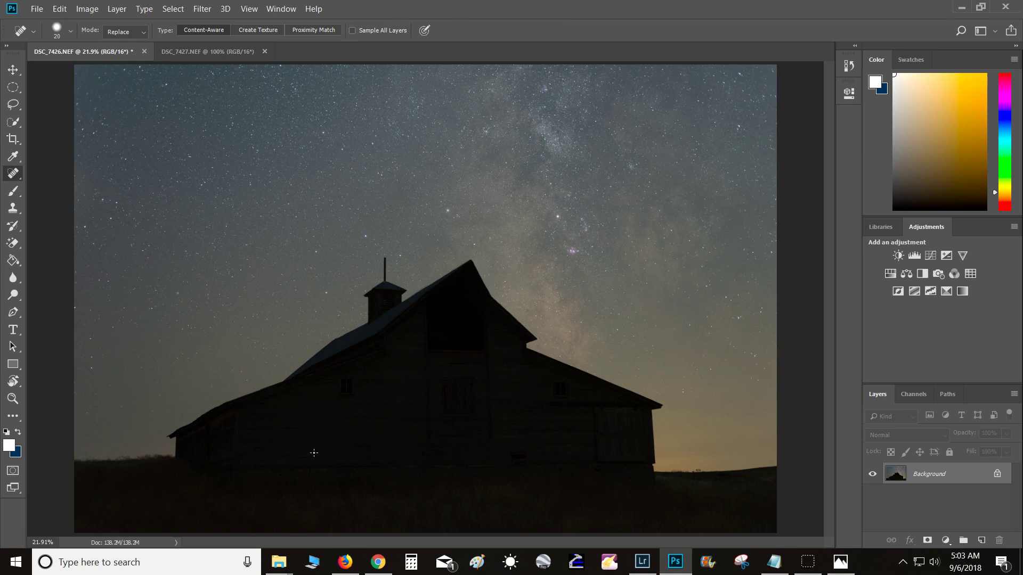
key(ctrl+s)
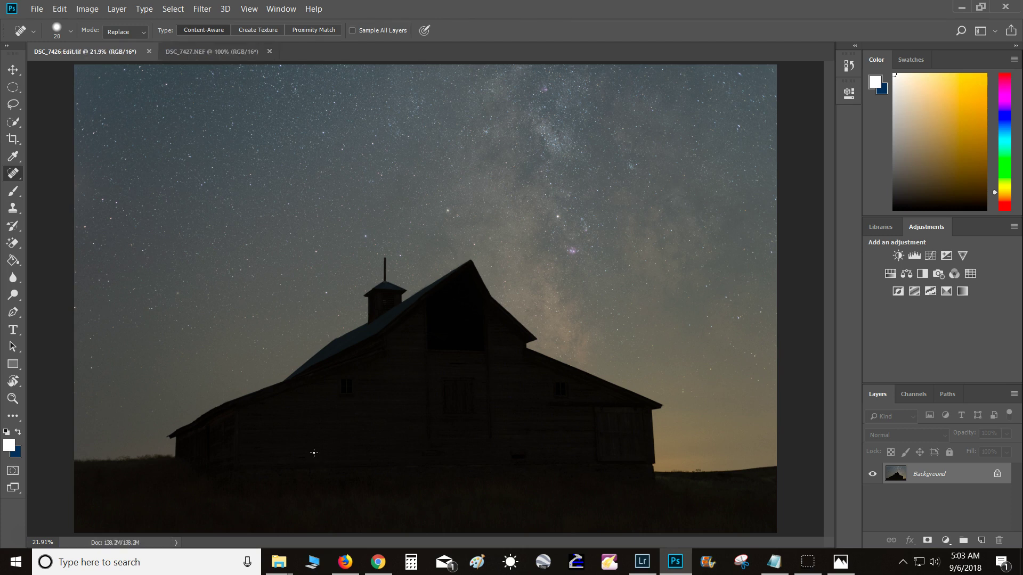
click(636, 565)
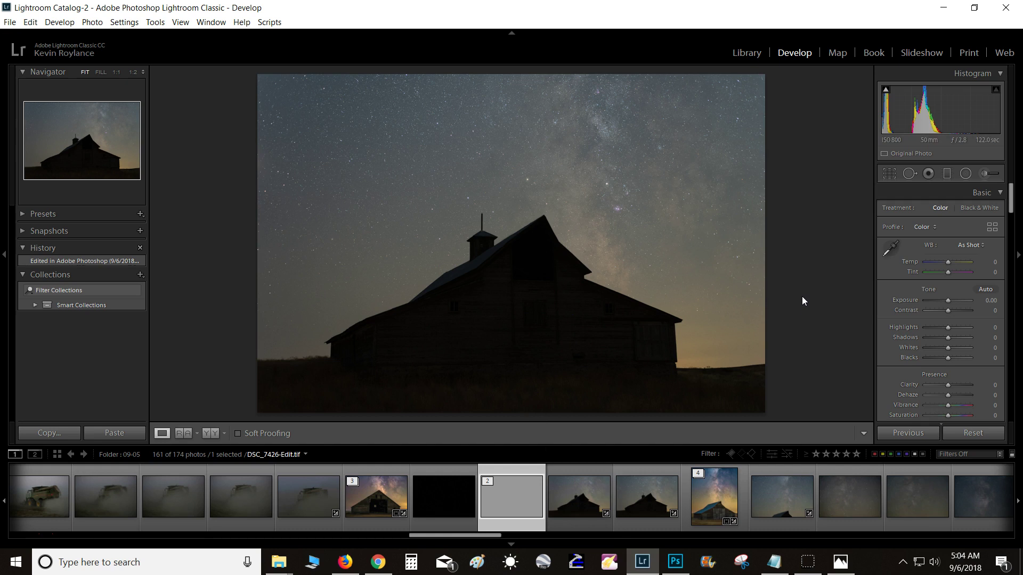
Step: Straighten DSC_7426-Edit.tif with a crop angle of 0.50 and apply the crop
click(888, 175)
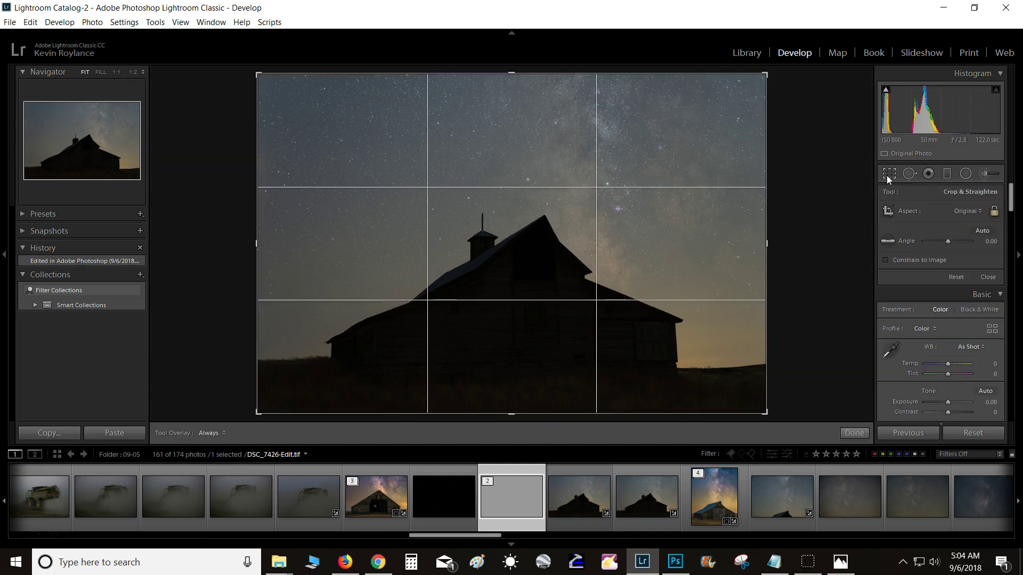
click(947, 240)
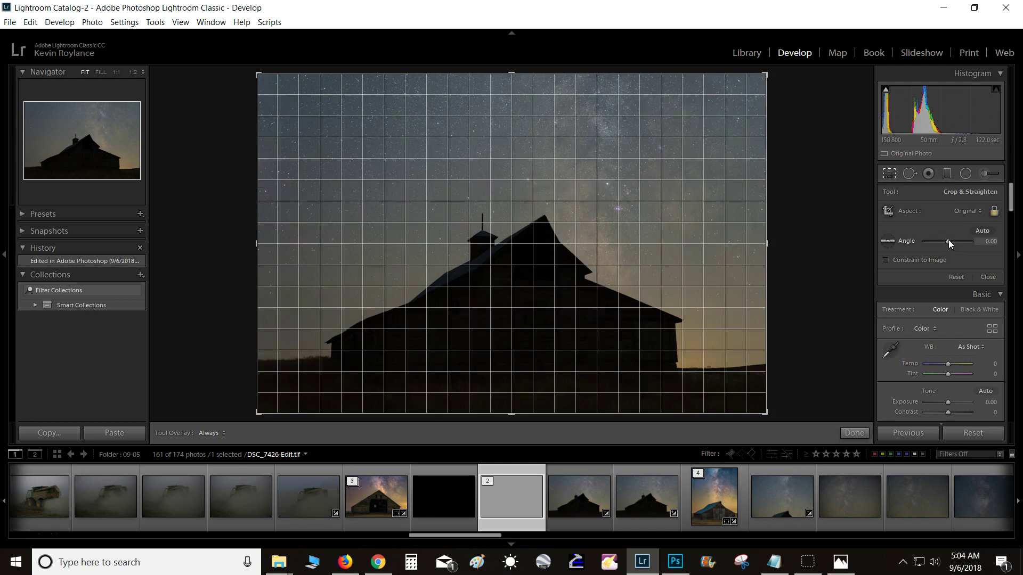
key(Up)
key(Up)
key(Up)
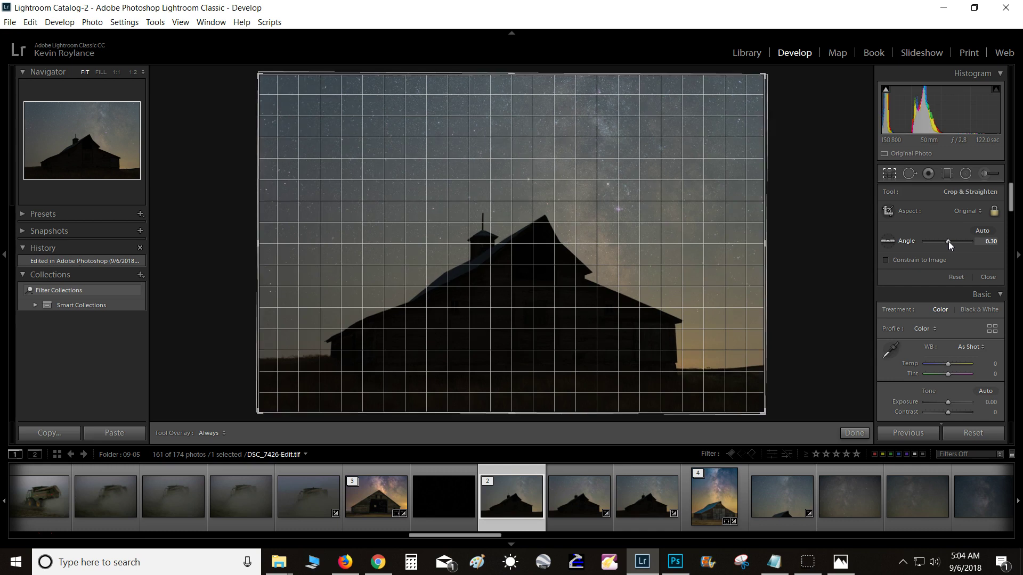
key(Up)
key(Up)
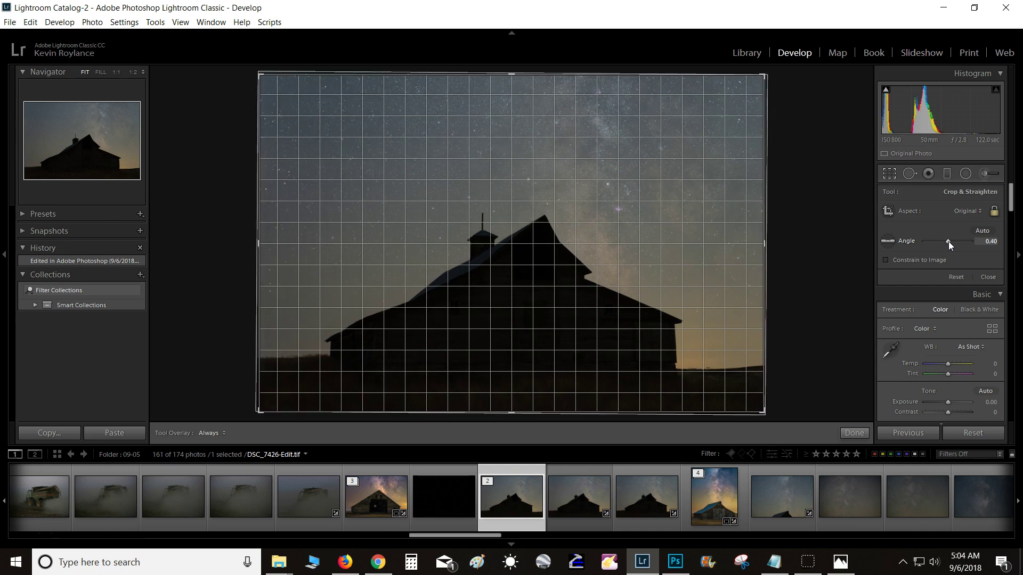
click(855, 433)
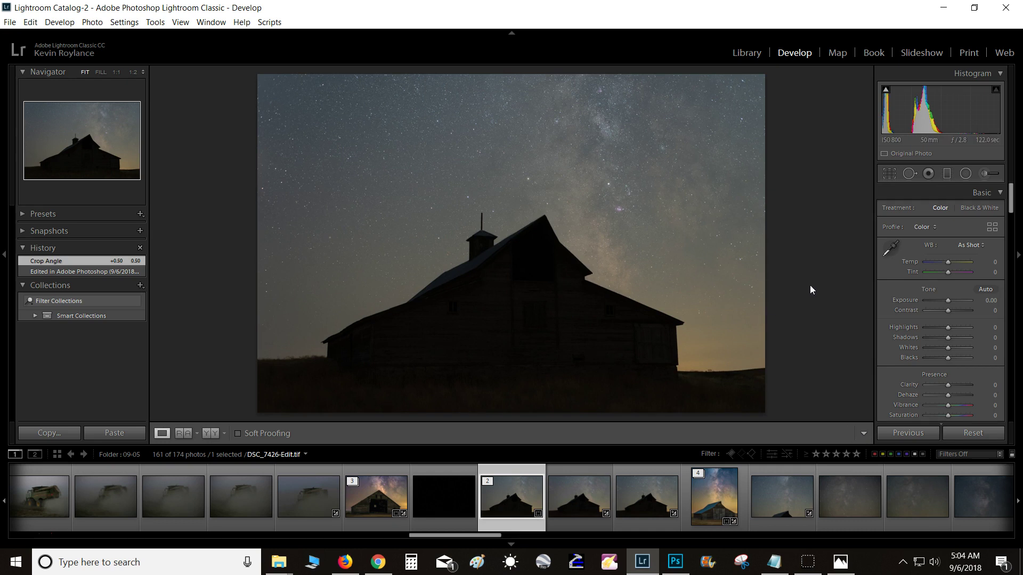
Step: Reopen the crop, increase the straightening angle to 0.90, and apply it
click(890, 176)
key(Up)
key(Up)
key(Up)
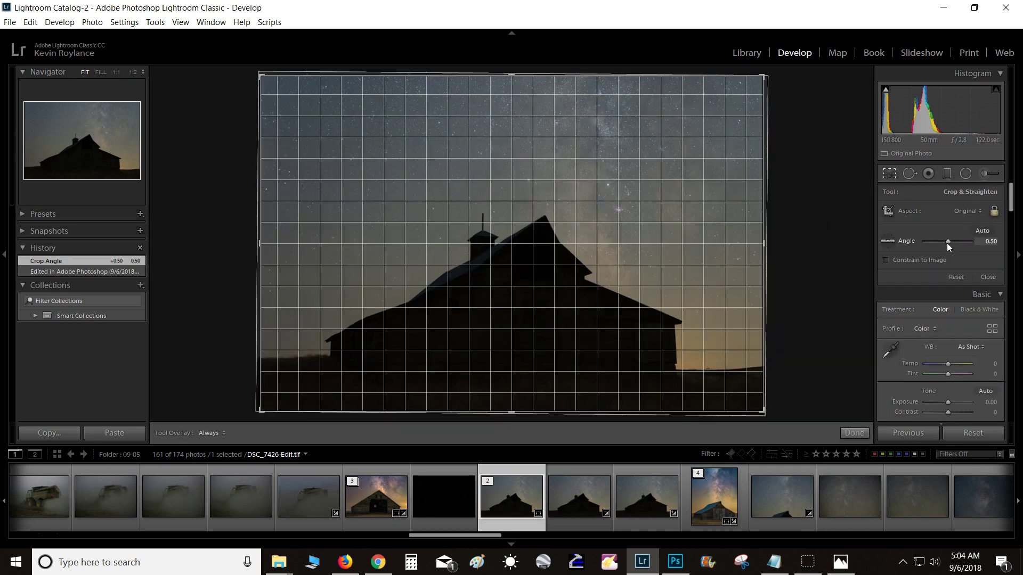
key(Up)
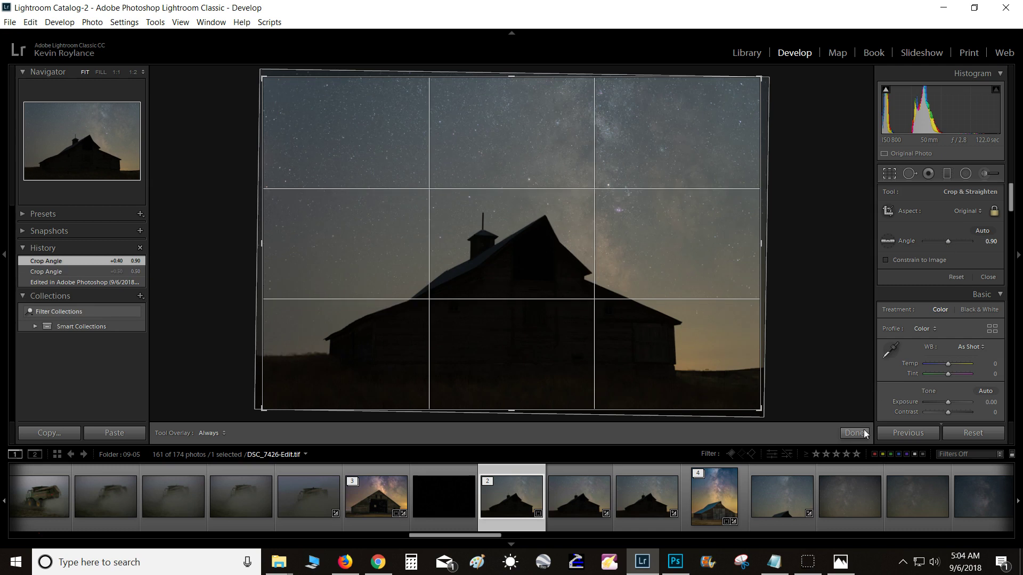
click(854, 433)
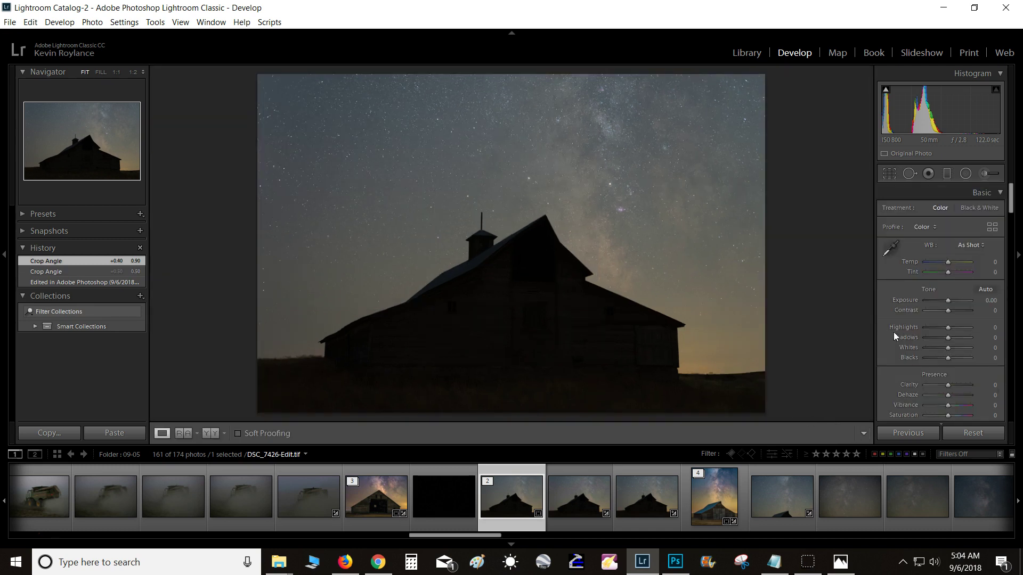
Step: Set Shadows to +100 and Highlights to -100, checking the barn's right edge and the horizon up close
mouse_move(947, 339)
mouse_down()
mouse_move(973, 341)
mouse_move(926, 330)
mouse_move(932, 341)
mouse_up()
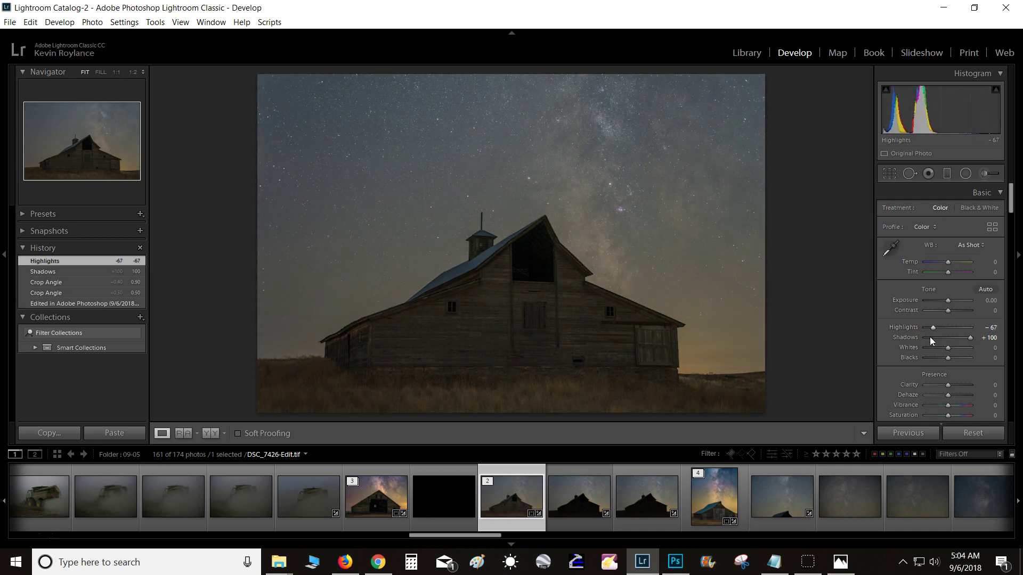
click(738, 333)
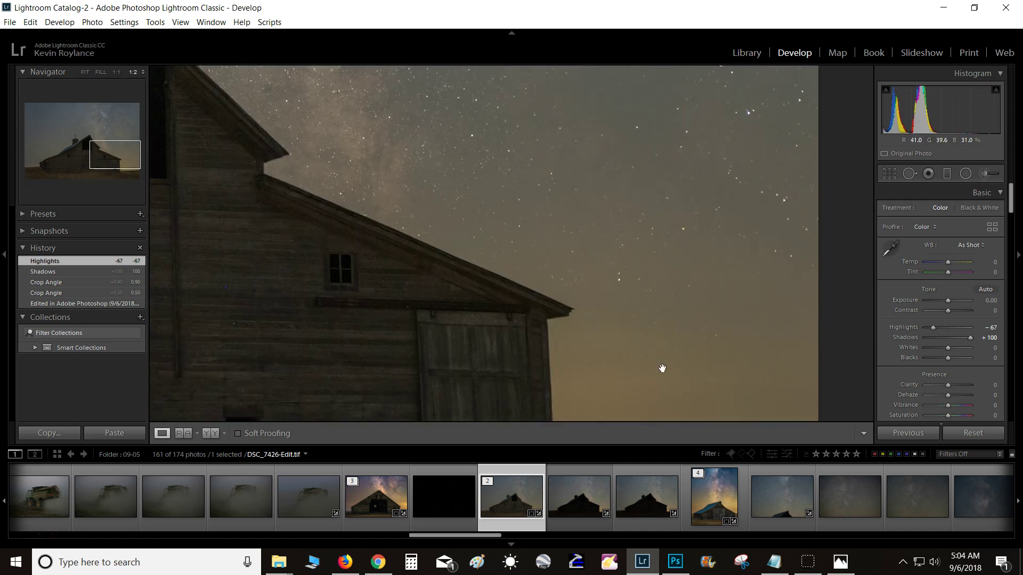
drag(931, 329, 915, 330)
drag(692, 377, 678, 265)
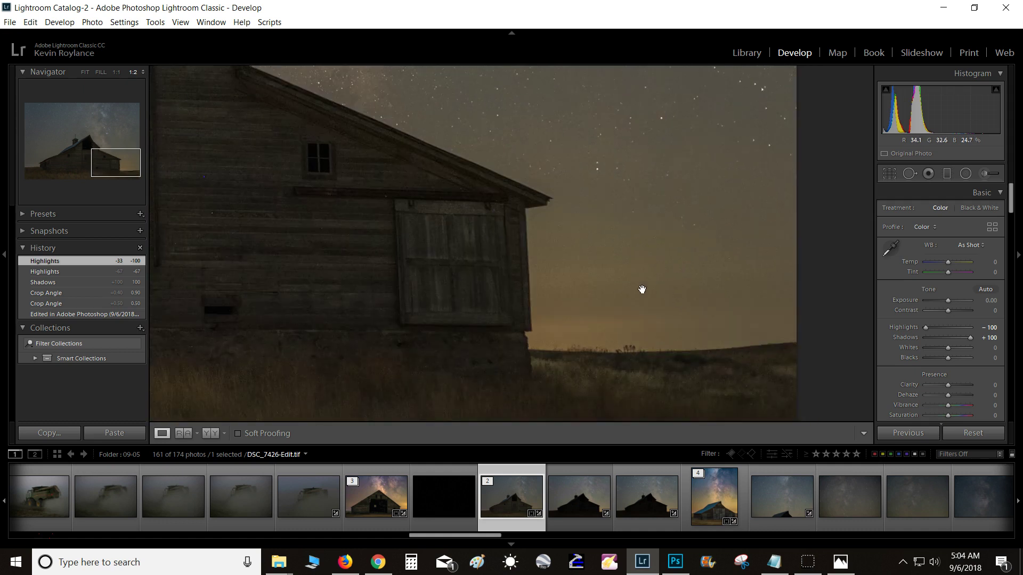
Step: Set Highlights to -67 and view the whole photo again
drag(925, 330, 934, 327)
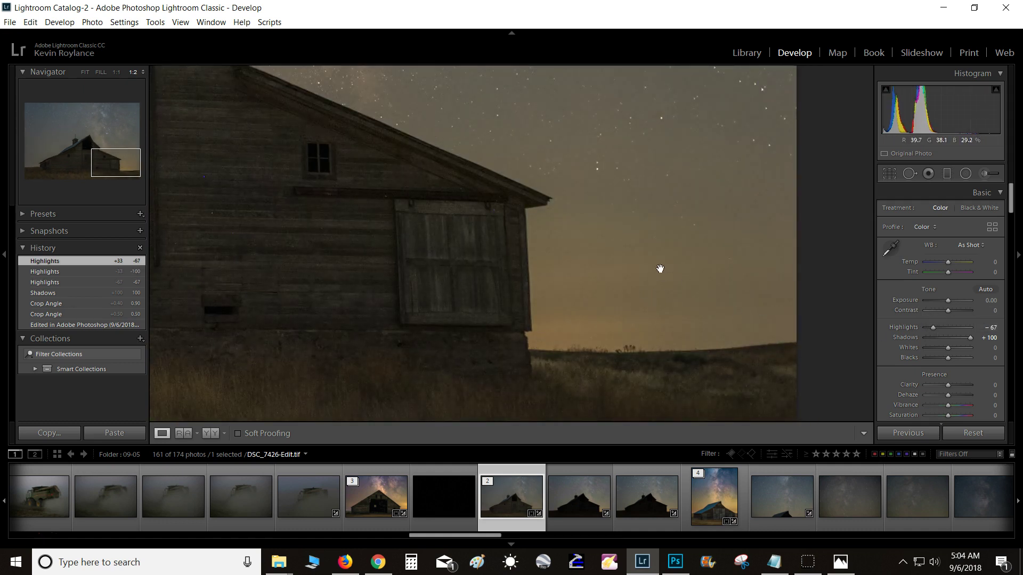
click(634, 202)
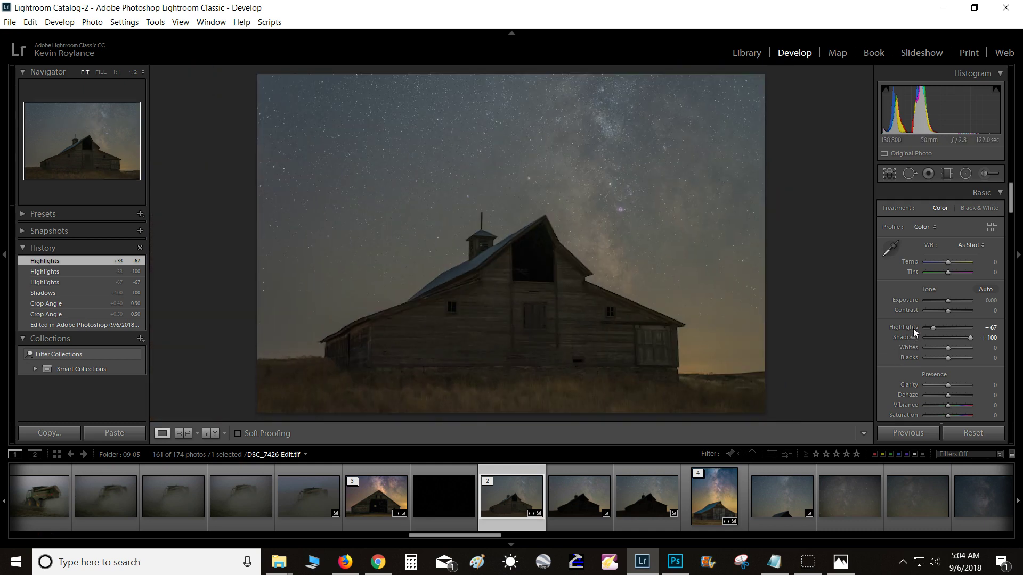
Step: Prepare an adjustment brush with all effects reset, a lower Feather, Temp 15, Tint 15 and Dehaze 25
click(985, 175)
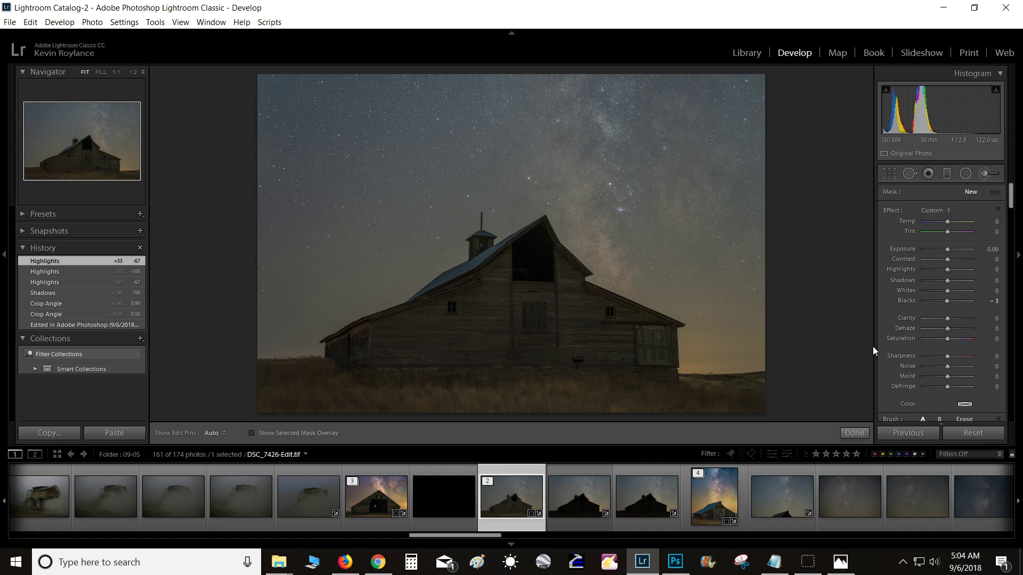
double_click(888, 211)
scroll(884, 312, down, 4)
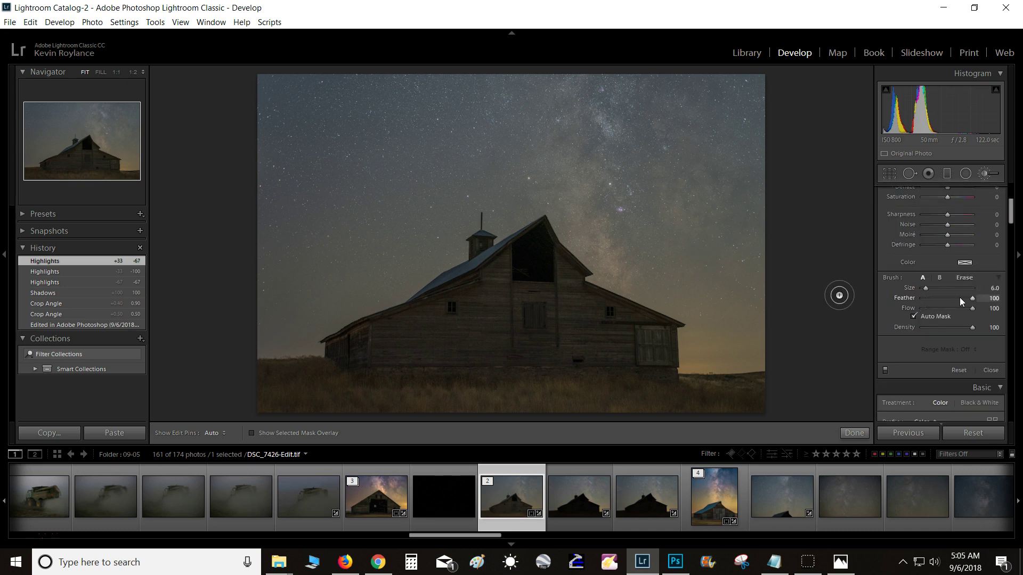
mouse_move(969, 299)
mouse_down()
mouse_move(902, 306)
mouse_move(906, 296)
mouse_up()
scroll(888, 302, up, 3)
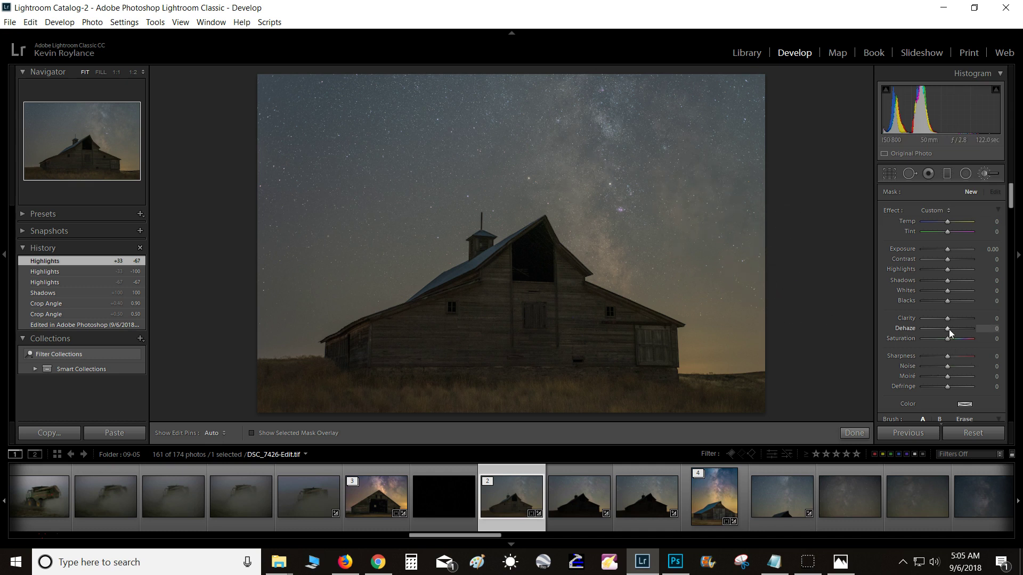
drag(951, 328, 953, 329)
key(Up)
key(Up)
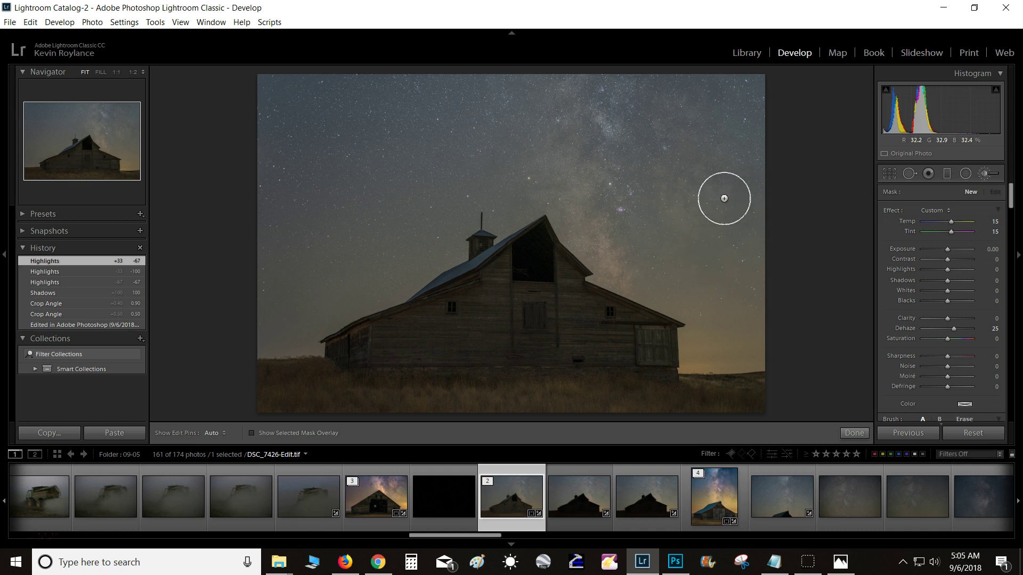
Step: Paint the brush adjustment over the entire sky with a larger brush, using the mask overlay to find and fill missed patches
scroll(715, 196, up, 4)
mouse_move(751, 122)
mouse_down()
mouse_move(708, 111)
mouse_move(303, 91)
mouse_move(349, 108)
mouse_move(244, 211)
mouse_move(398, 129)
mouse_move(422, 179)
mouse_move(343, 253)
mouse_move(373, 246)
mouse_move(424, 178)
mouse_move(480, 175)
mouse_move(523, 134)
mouse_move(571, 127)
mouse_move(586, 192)
mouse_move(621, 208)
mouse_move(637, 243)
mouse_move(653, 213)
mouse_move(695, 213)
mouse_move(711, 180)
mouse_move(732, 263)
mouse_move(686, 80)
mouse_move(743, 208)
mouse_move(745, 308)
mouse_move(716, 320)
mouse_move(755, 298)
mouse_move(677, 269)
mouse_move(560, 151)
mouse_move(479, 193)
mouse_move(415, 210)
mouse_move(386, 252)
mouse_move(266, 302)
mouse_up()
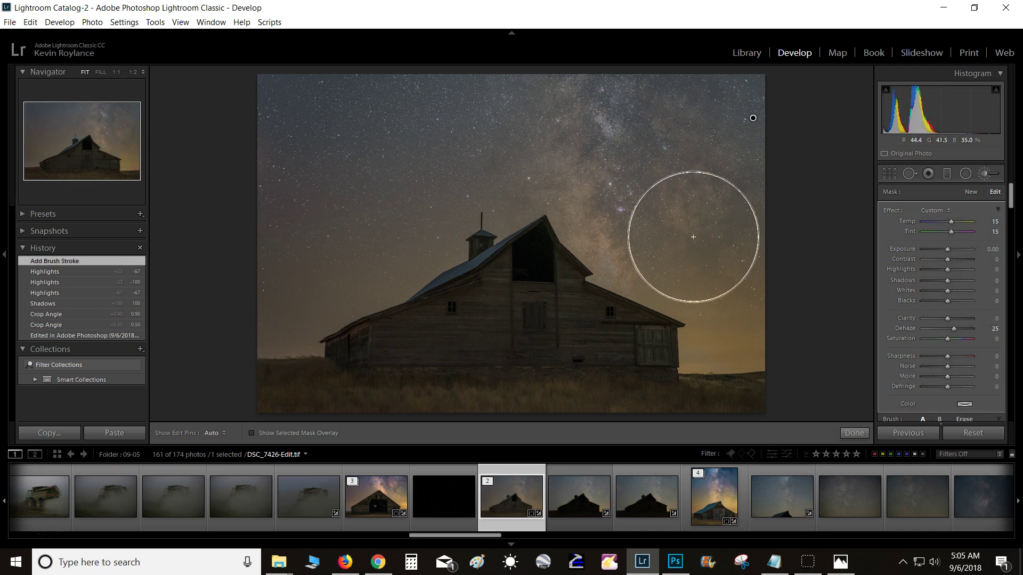
key(o)
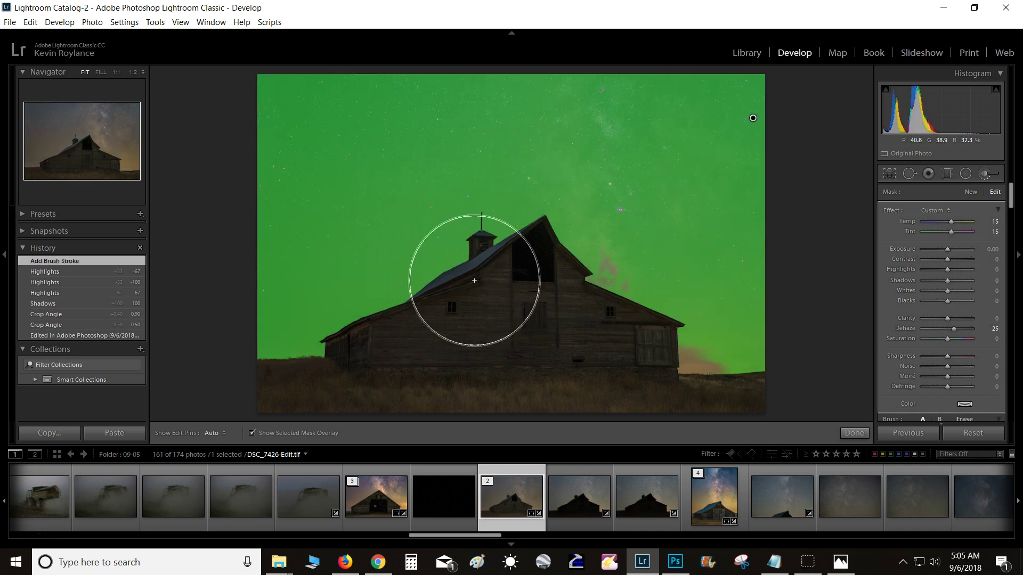
click(656, 262)
drag(568, 237, 622, 138)
mouse_move(628, 185)
mouse_down()
mouse_move(559, 167)
mouse_move(542, 190)
mouse_move(641, 197)
mouse_up()
drag(544, 146, 675, 320)
mouse_move(655, 256)
mouse_down()
mouse_move(436, 164)
mouse_move(407, 192)
mouse_up()
drag(670, 259, 603, 178)
Step: Touch up the sky mask close up along the barn's roofline and the horizon on both sides
key(h)
drag(671, 106, 652, 115)
drag(705, 266, 463, 109)
mouse_move(496, 141)
mouse_down()
mouse_move(571, 182)
mouse_move(663, 284)
mouse_move(659, 365)
mouse_move(684, 364)
mouse_up()
mouse_move(767, 283)
mouse_down()
mouse_move(645, 125)
mouse_move(570, 216)
mouse_move(519, 244)
mouse_move(776, 238)
mouse_up()
drag(379, 190, 799, 198)
drag(272, 196, 745, 194)
mouse_move(335, 198)
mouse_down()
mouse_move(494, 201)
mouse_move(675, 223)
mouse_up()
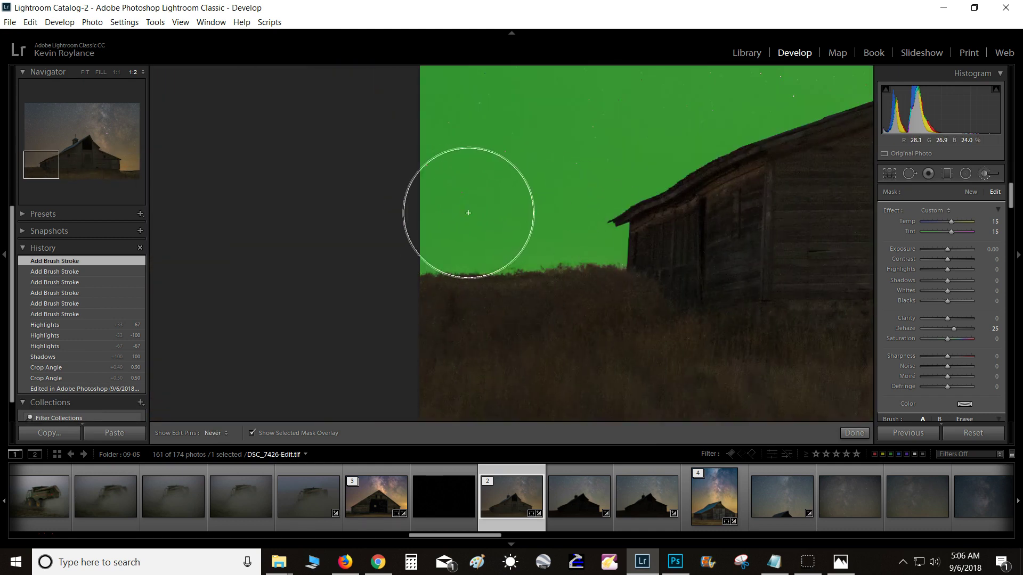
drag(686, 95, 685, 95)
mouse_move(602, 88)
mouse_down()
mouse_move(557, 244)
mouse_move(585, 246)
mouse_up()
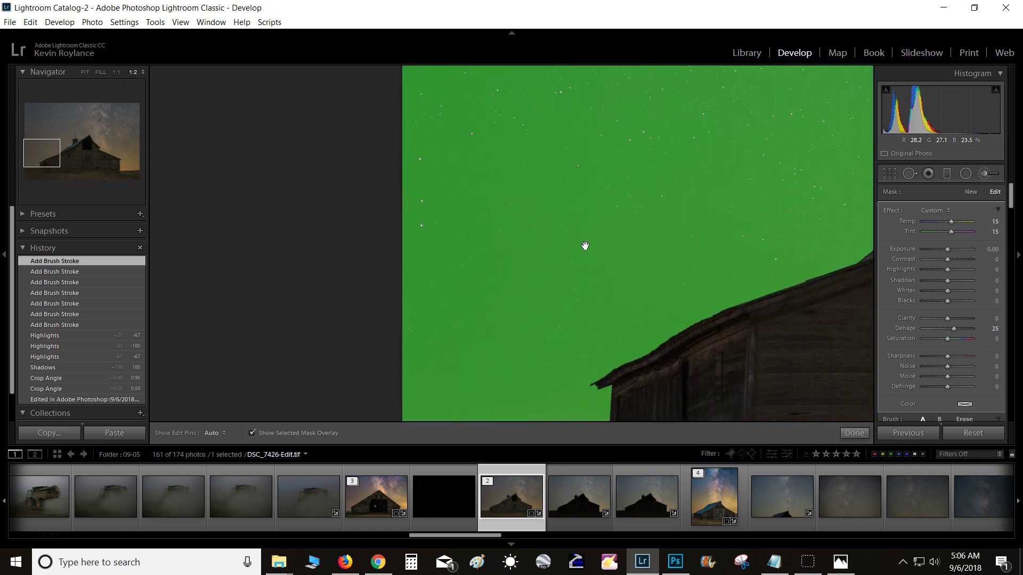
Step: Refine the sky mask around the barn's cupola and spire with a smaller brush, erasing spill from the structure
drag(663, 205, 356, 235)
drag(608, 167, 450, 264)
drag(522, 181, 462, 278)
key(alt)
mouse_move(569, 274)
mouse_down()
mouse_move(571, 265)
mouse_move(572, 278)
mouse_up()
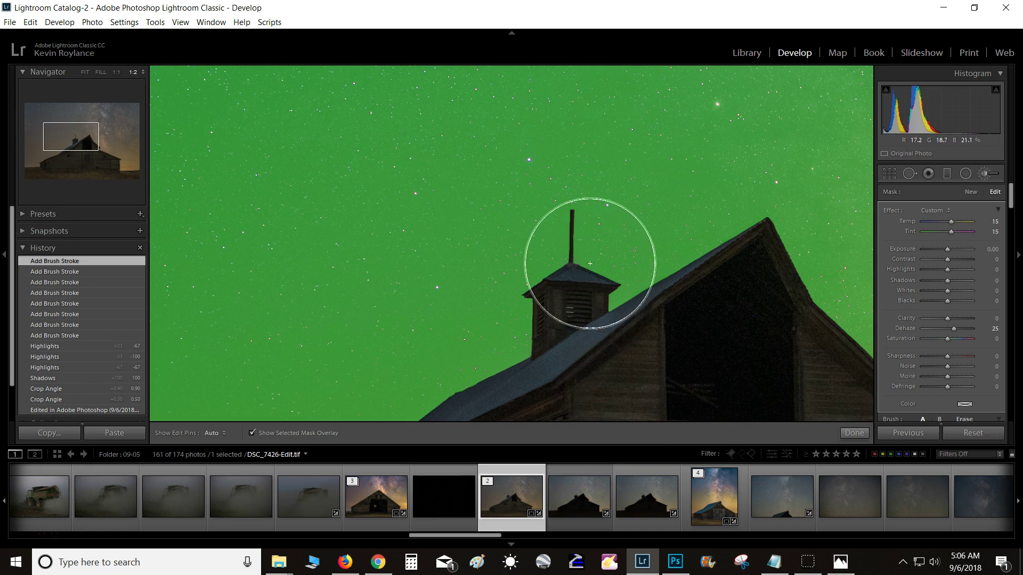
scroll(602, 219, down, 3)
drag(611, 233, 602, 239)
drag(539, 235, 535, 241)
Step: Inspect the sky mask along the barn's right side up close, then view the whole photo without the mask overlay
key(space)
drag(729, 247, 501, 135)
drag(719, 199, 428, 136)
drag(748, 229, 387, 168)
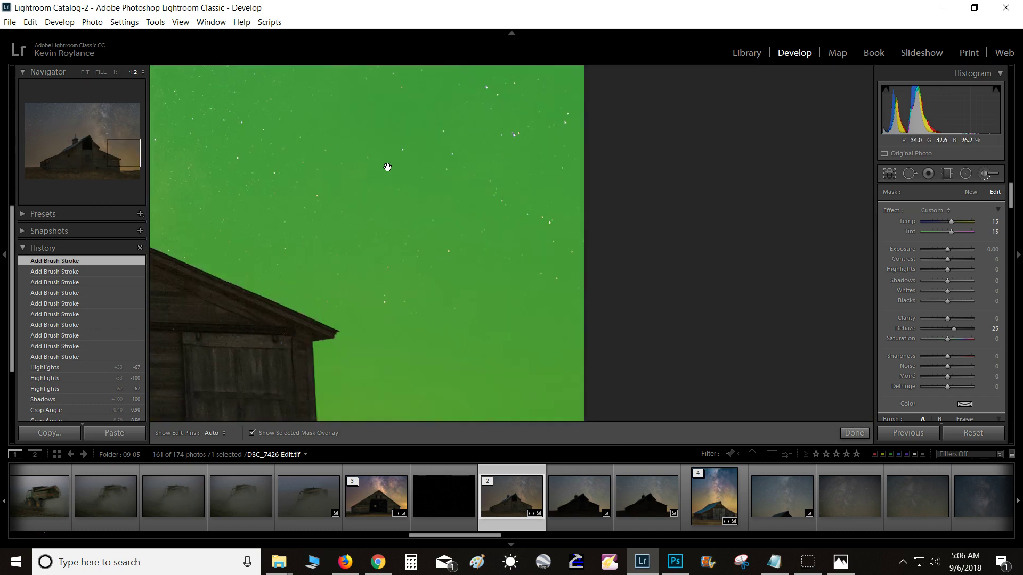
click(464, 191)
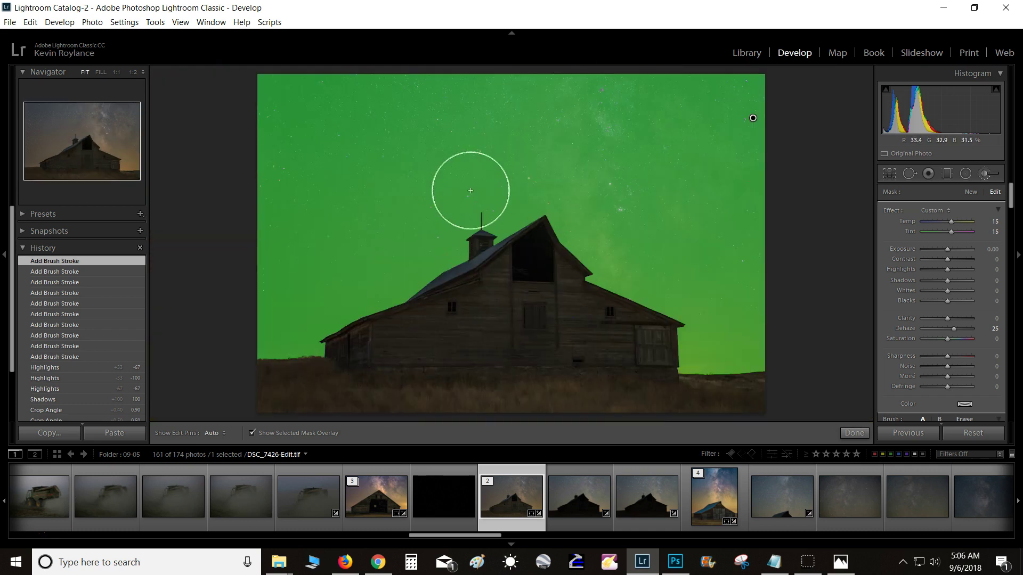
key(o)
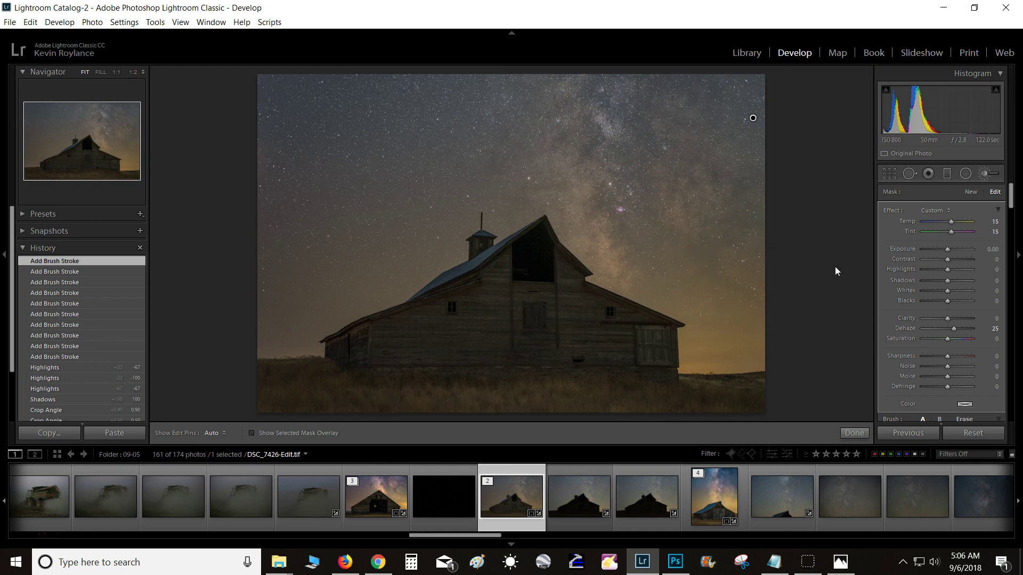
Step: Change the sky brush adjustment to Temp 13 and Dehaze 33
drag(951, 220, 948, 223)
drag(957, 330, 956, 329)
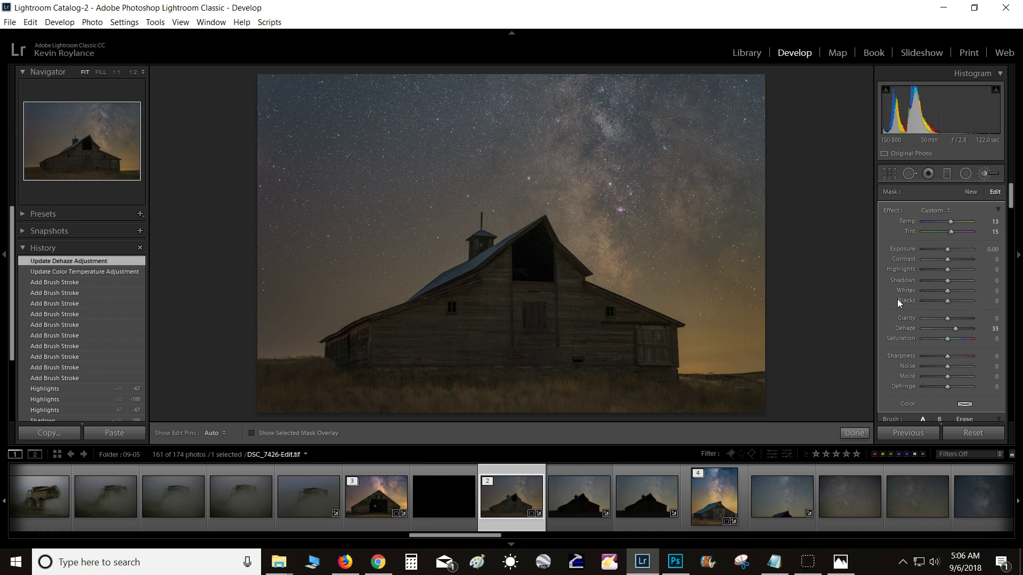
Step: Set the Calibration saturation to +100 for Blue Primary and +19 for Green Primary
scroll(897, 298, down, 15)
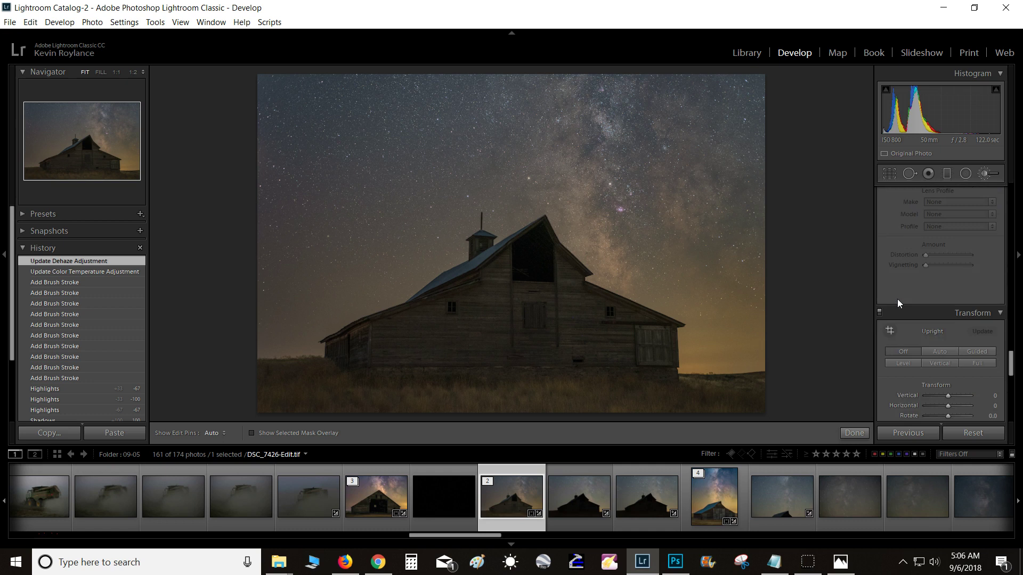
scroll(897, 299, down, 10)
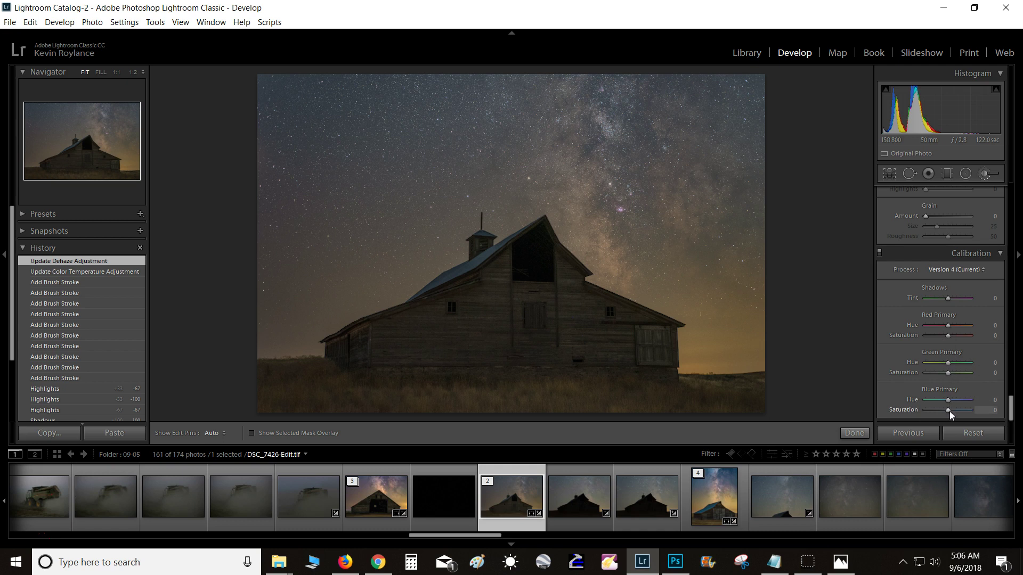
drag(948, 410, 980, 416)
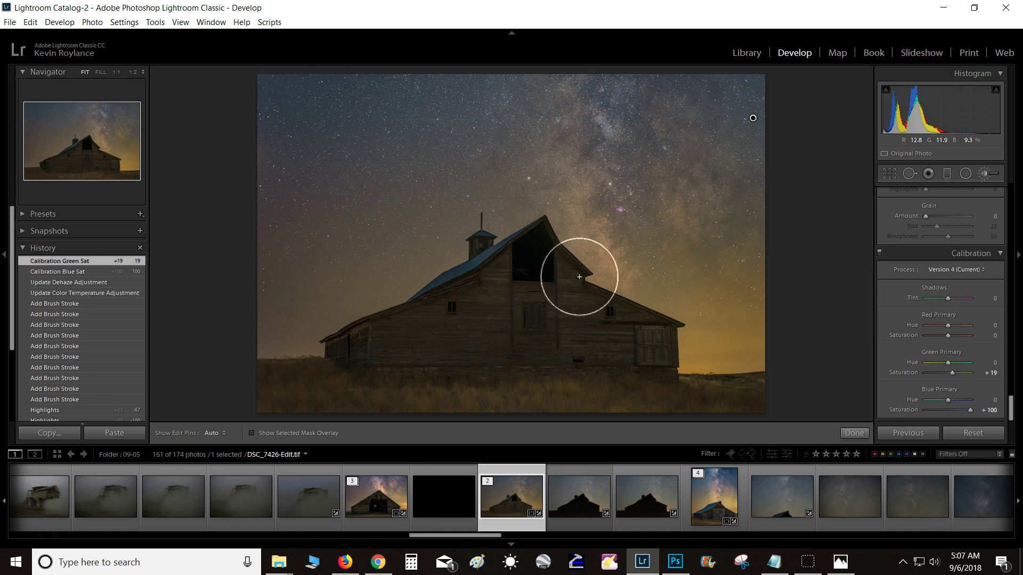
Step: Set the HSL Yellow Saturation to -35 and Yellow Luminance to +35
scroll(903, 378, up, 5)
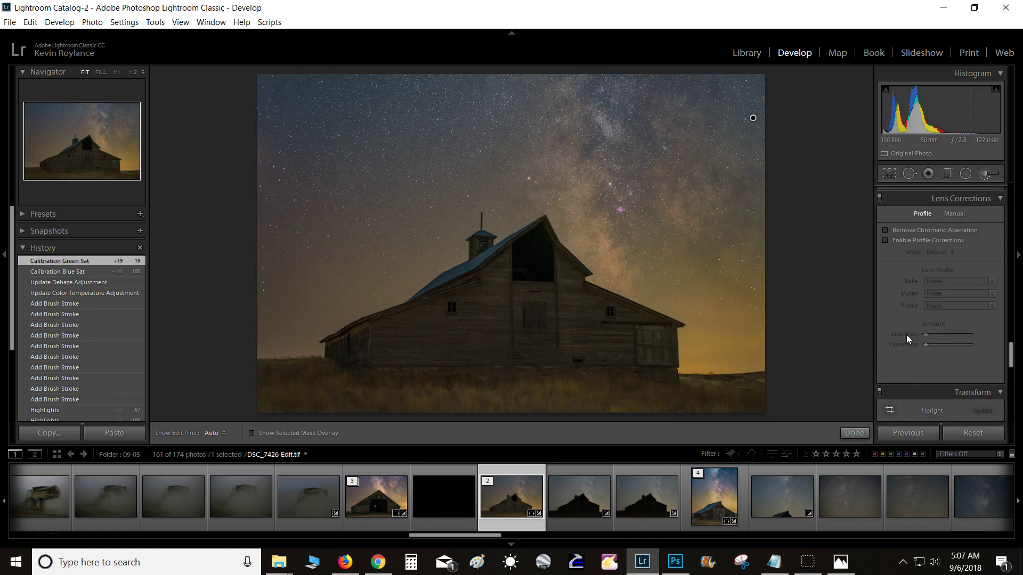
scroll(907, 333, up, 6)
scroll(908, 331, up, 5)
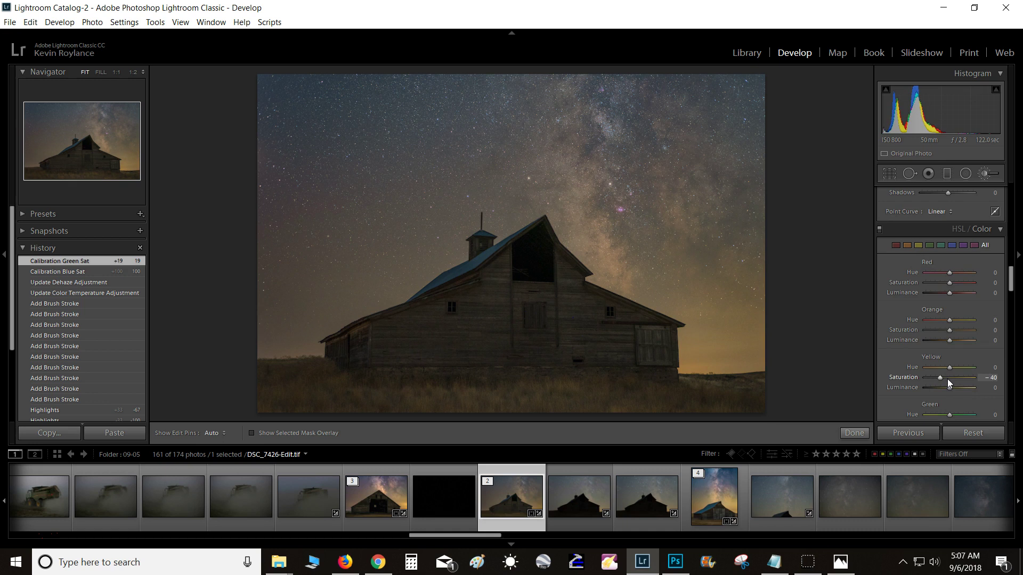
drag(947, 379, 950, 381)
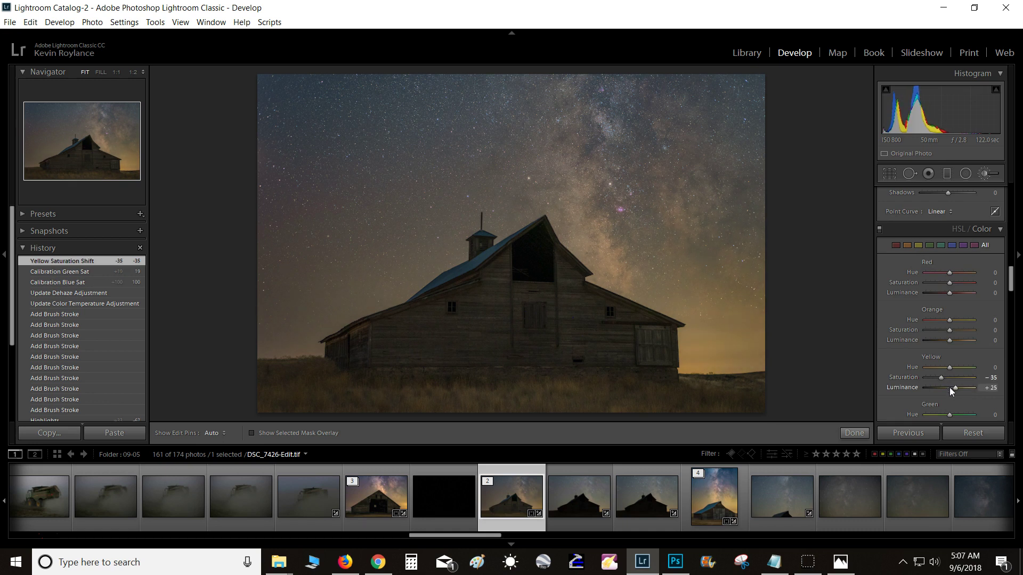
drag(951, 392, 952, 392)
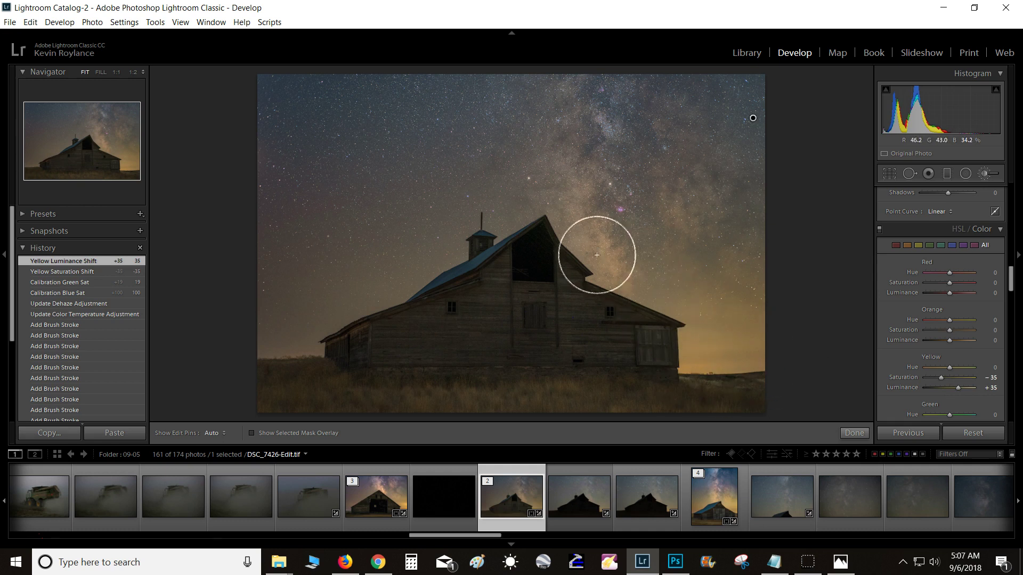
Step: Fine-tune the sky brush's Dehaze, trying up to 55 and settling on 40
scroll(900, 395, up, 8)
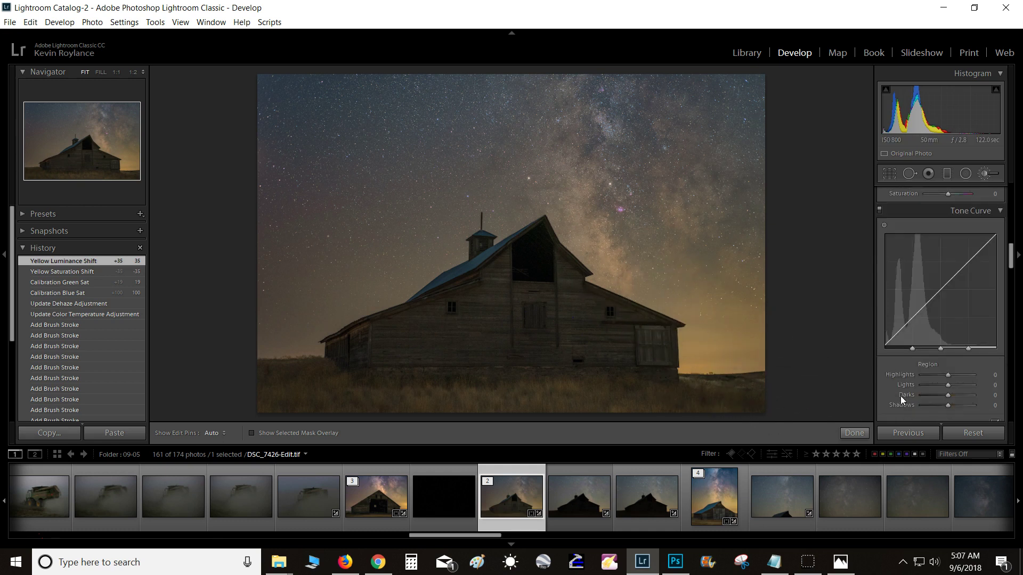
scroll(900, 395, up, 2)
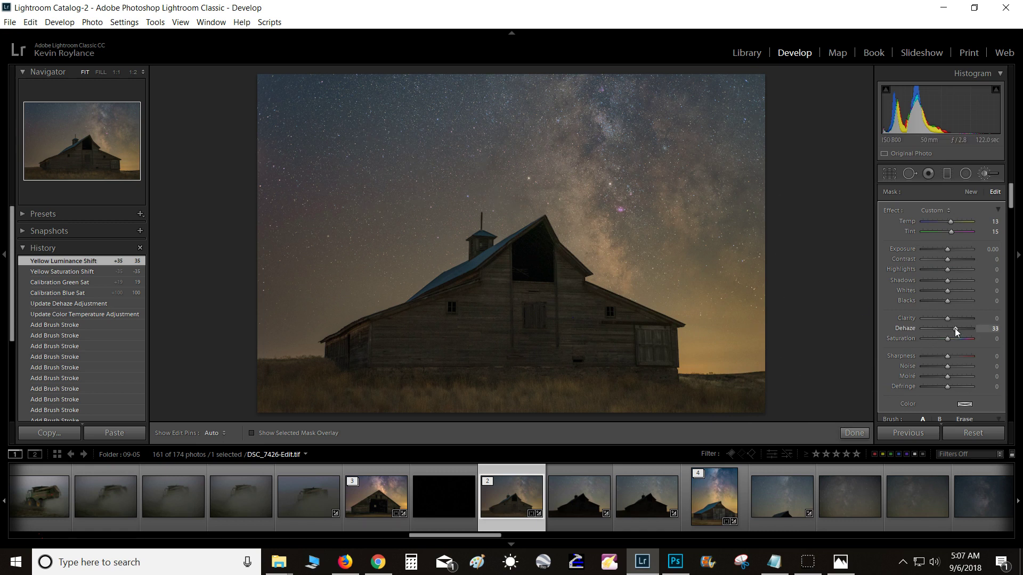
key(Up)
key(Up)
key(Up)
key(Up)
key(Up)
key(Up)
key(Up)
key(Up)
key(Up)
key(Up)
key(Up)
key(Up)
key(Up)
key(Up)
key(Up)
key(Up)
key(Up)
key(Up)
key(Up)
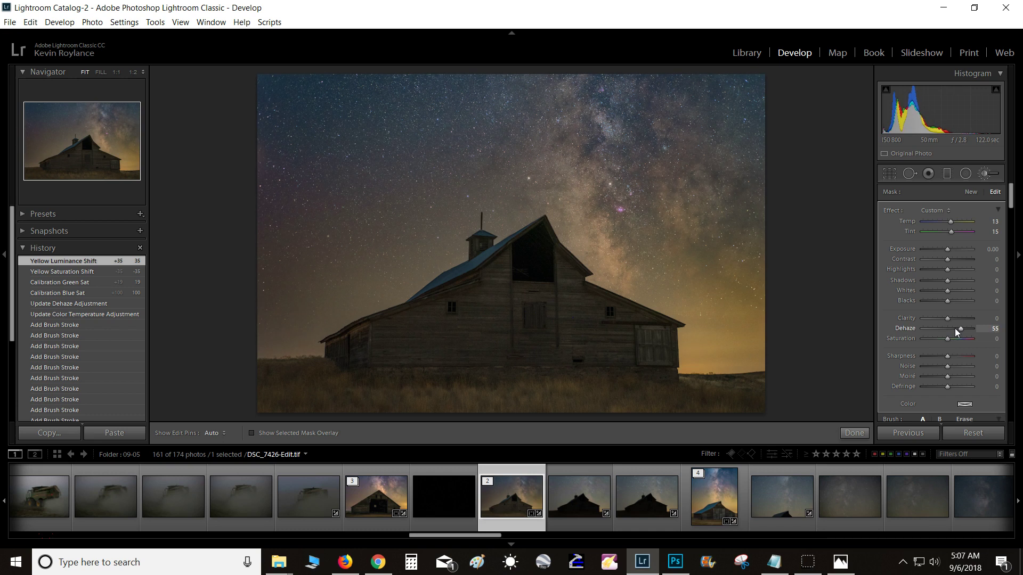
key(Down)
key(Down)
key(Down)
key(Down)
key(Up)
key(Down)
key(Down)
key(Down)
key(Down)
key(Down)
key(Down)
key(Down)
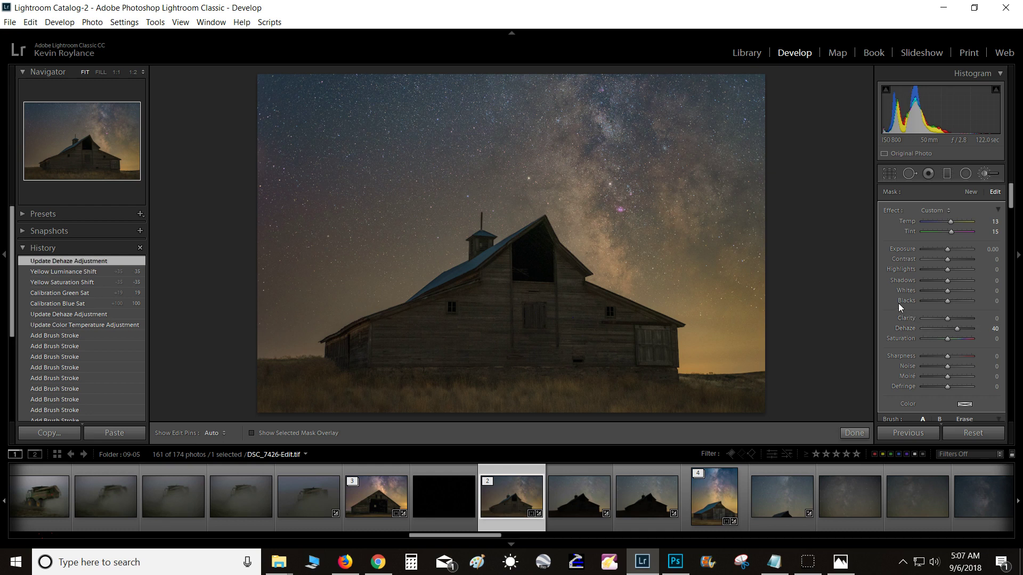
Step: Raise the Tone Curve's Lights region, trying up to +100 and settling on +90
scroll(897, 301, down, 5)
scroll(896, 300, up, 5)
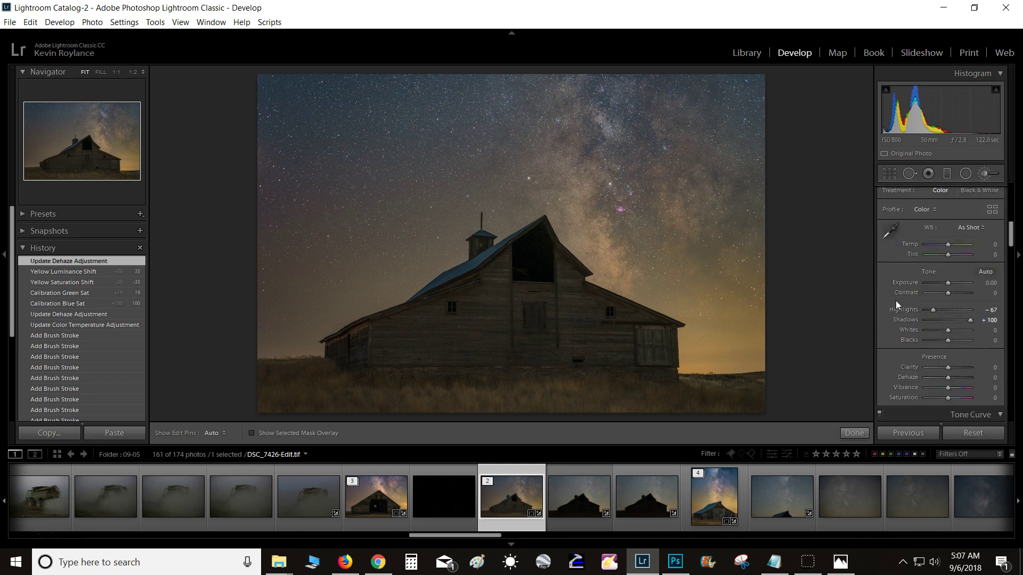
scroll(896, 301, down, 10)
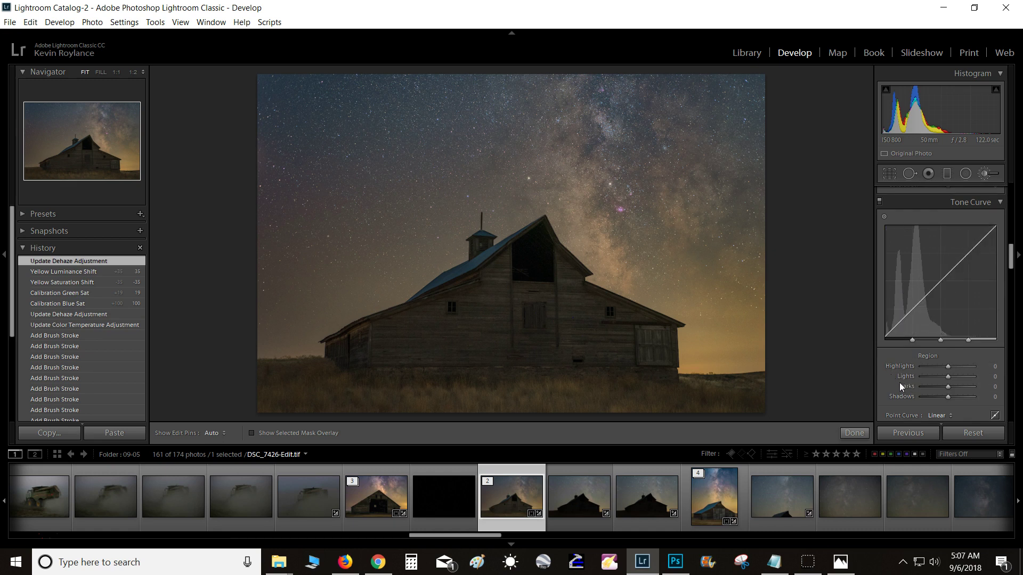
key(Up)
key(Up)
key(Up)
key(Up)
key(Up)
key(Up)
key(Up)
key(Up)
key(Up)
key(Up)
key(Up)
key(Up)
key(Up)
key(Up)
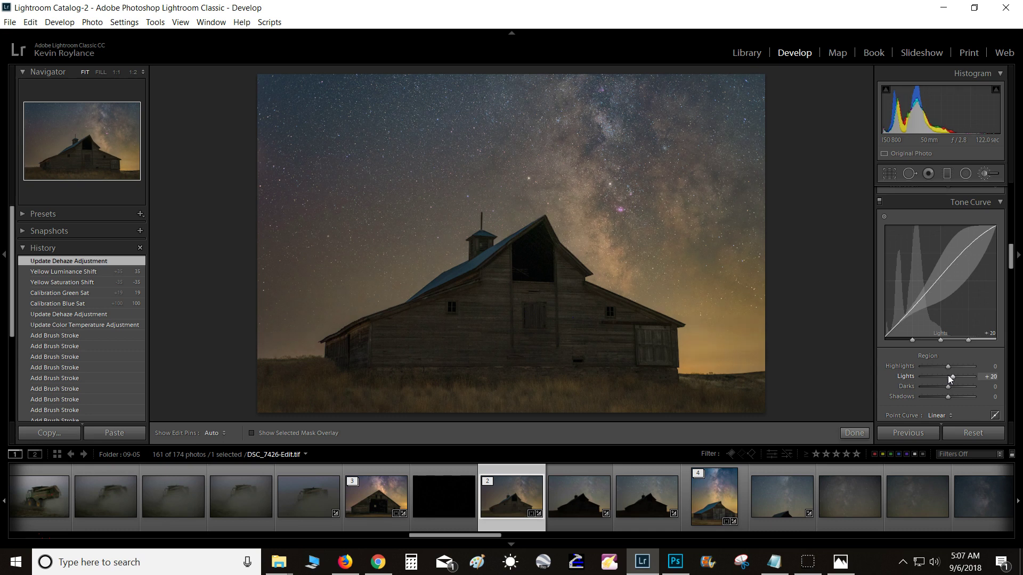
key(Up)
key(Up)
key(Up)
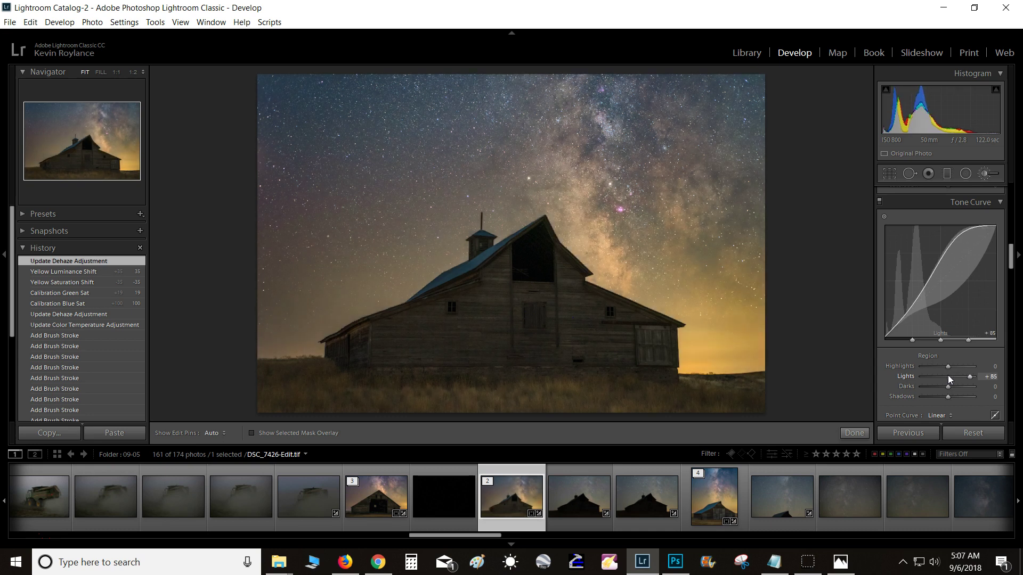
key(Up)
key(Up)
key(Up)
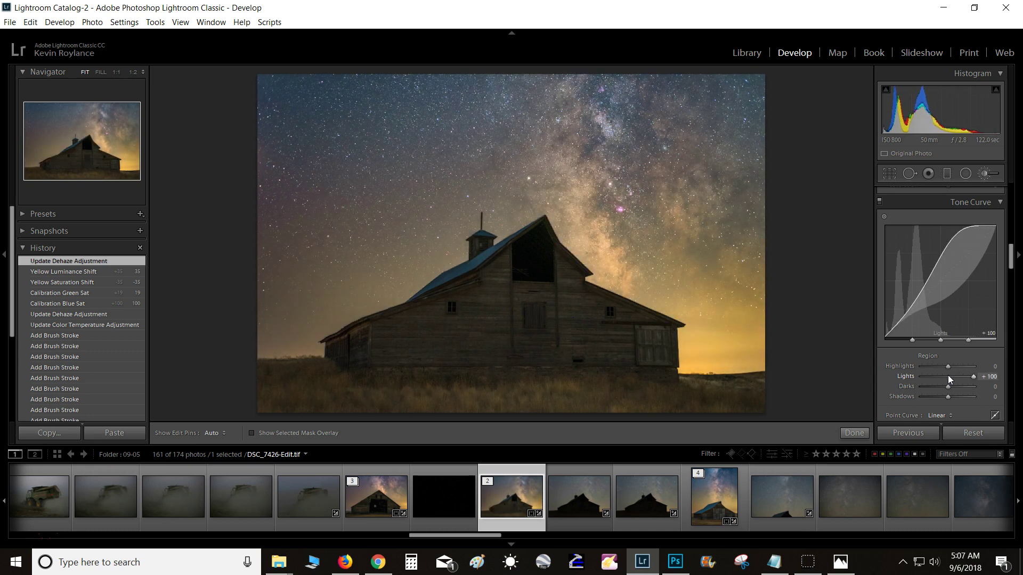
key(Down)
key(Up)
key(Down)
key(Up)
key(Down)
key(Down)
key(Down)
key(Up)
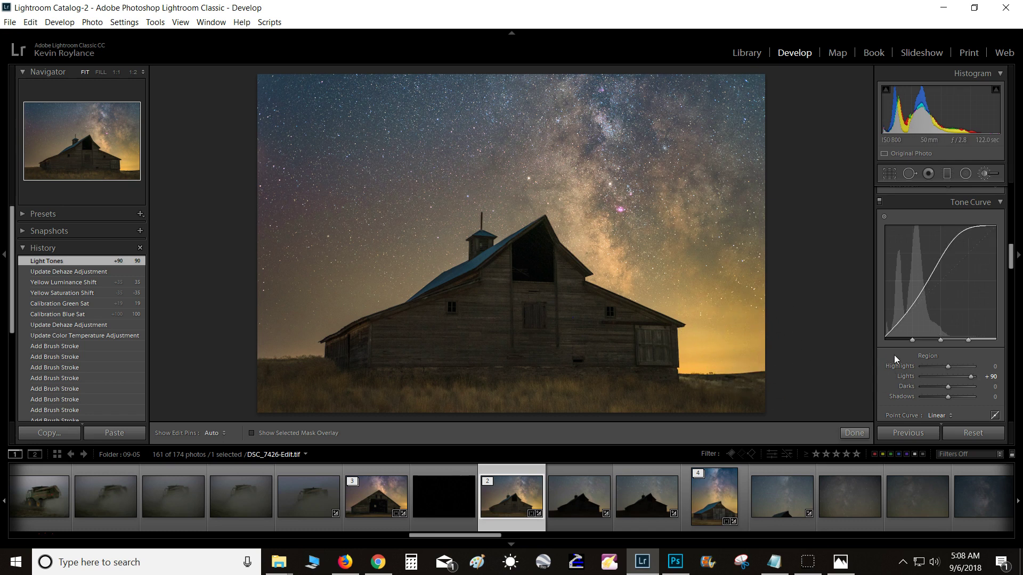
Step: Reduce the HSL Yellow Saturation to -65, test a lower Yellow Luminance, and leave it at +35
scroll(896, 357, down, 5)
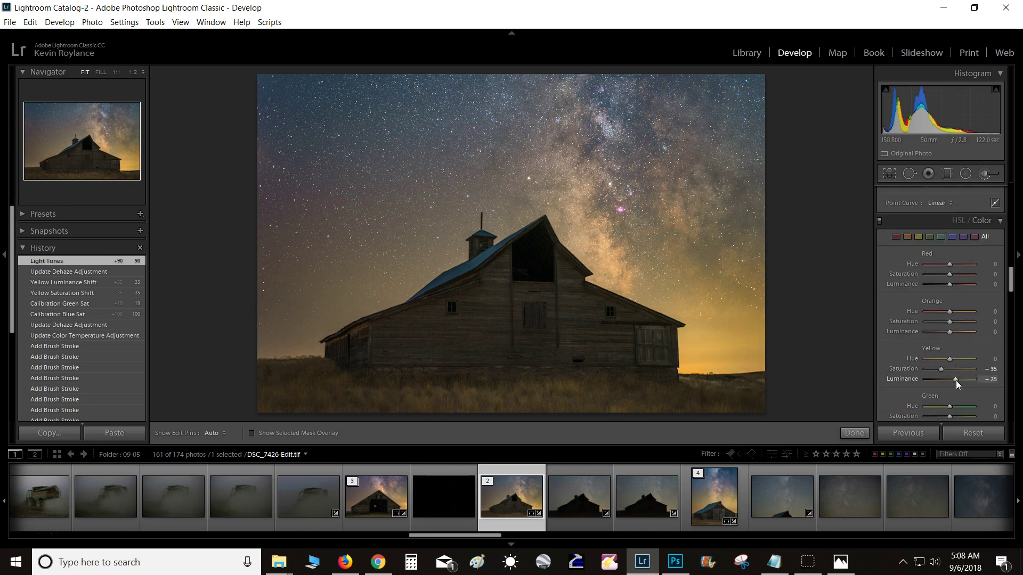
click(956, 381)
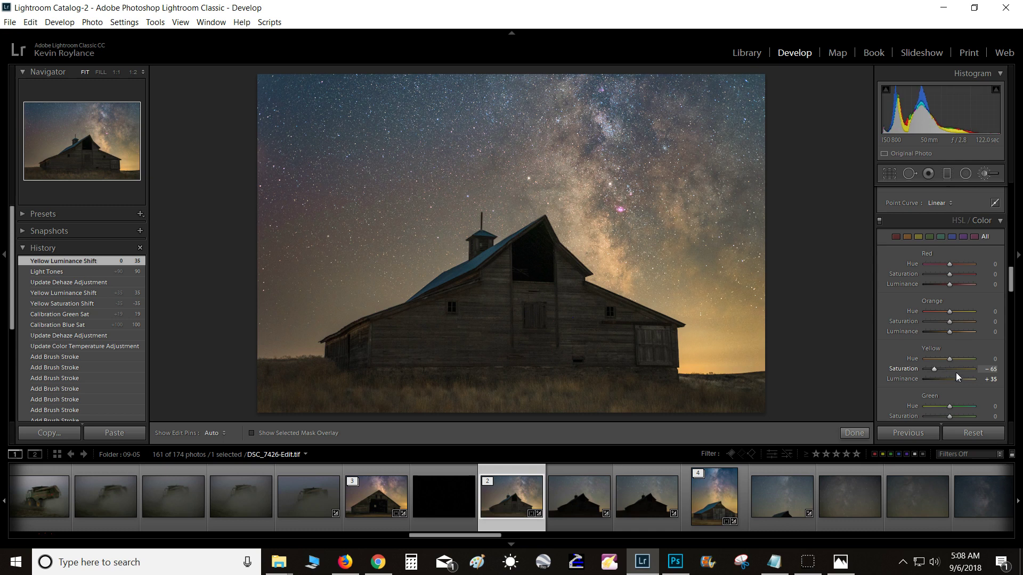
key(Up)
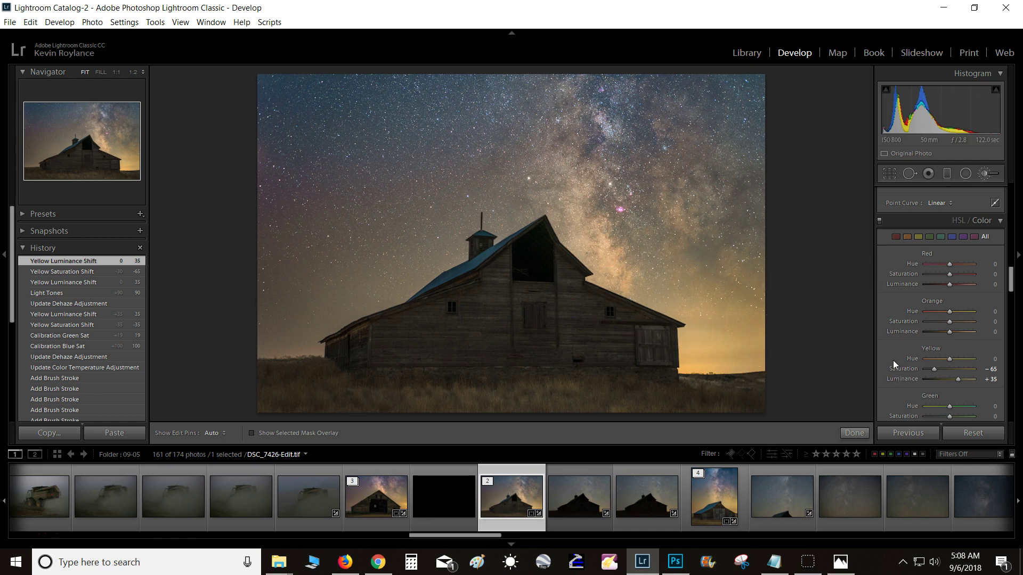
Step: Lower the sky brush's Blacks to -17, trying -23 along the way
scroll(878, 346, up, 10)
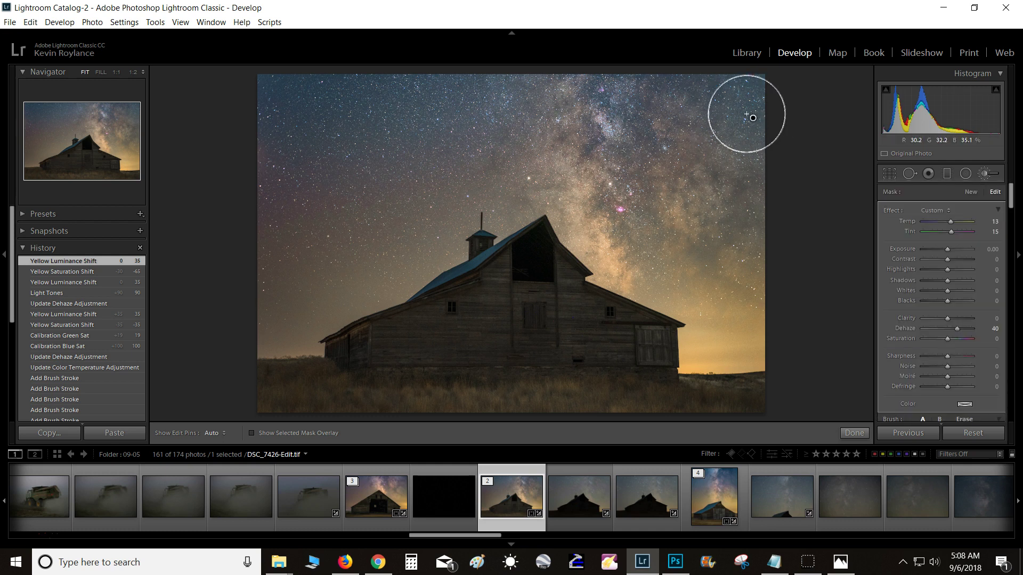
key(Down)
key(Down)
key(Down)
key(Down)
key(Down)
key(Down)
key(Down)
key(Down)
key(Down)
key(Down)
key(Down)
key(Down)
key(Down)
key(Down)
key(Down)
key(Down)
key(Down)
key(Down)
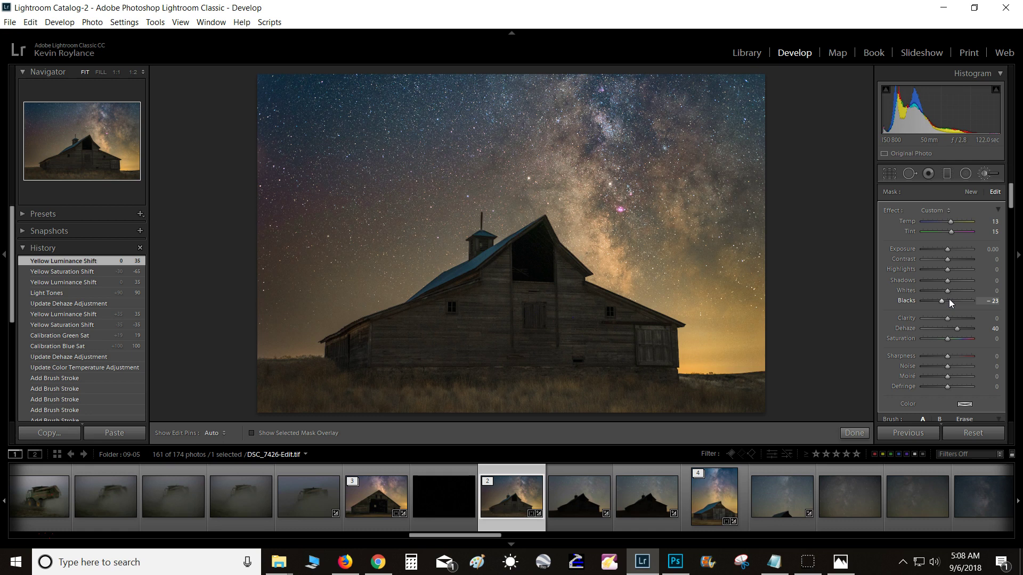
key(Up)
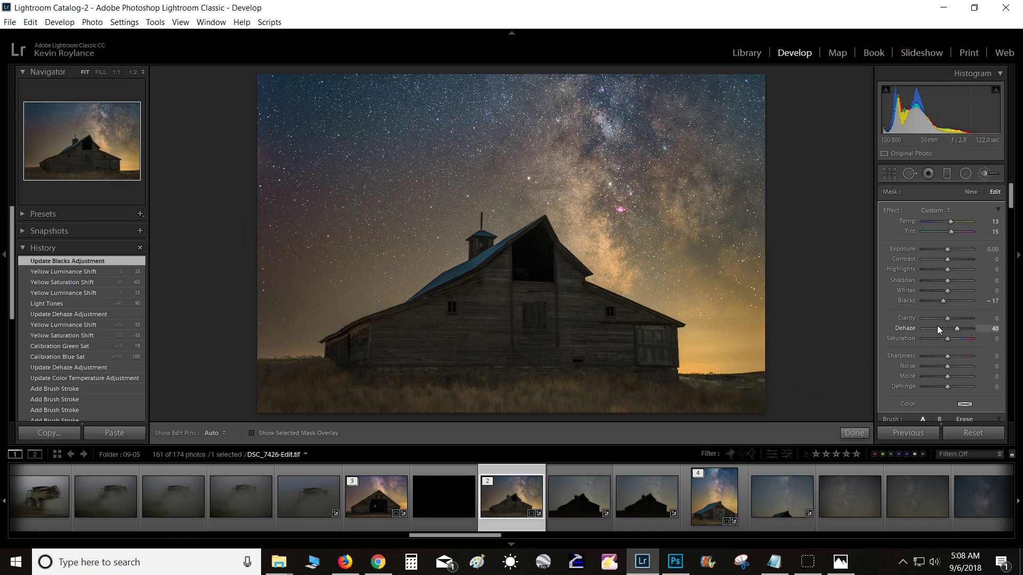
Step: Start a new brush mask with all effects reset, Feather 100, Auto Mask off and Blacks at -5
click(969, 193)
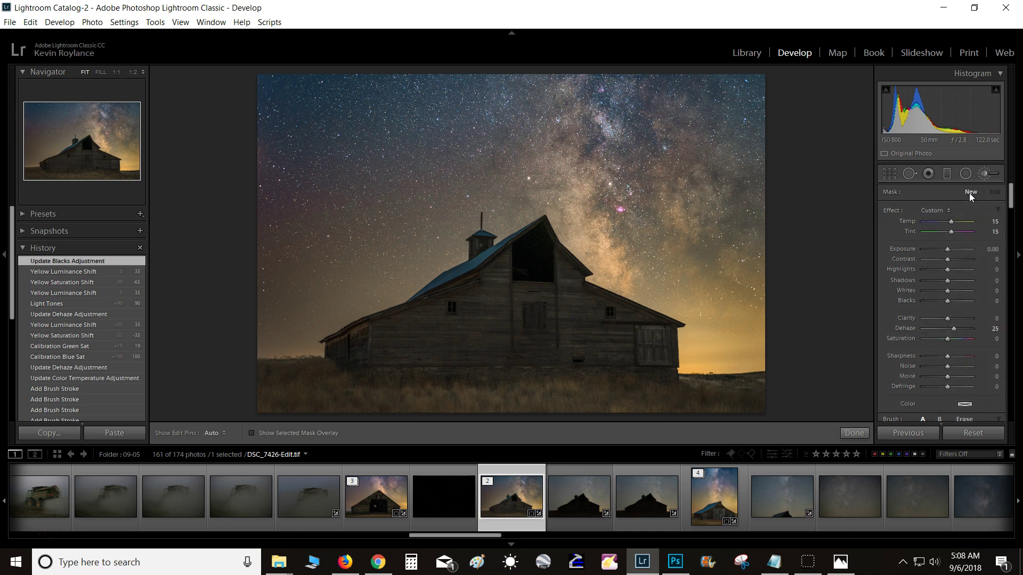
double_click(893, 210)
scroll(898, 314, down, 3)
click(913, 316)
drag(923, 299, 973, 300)
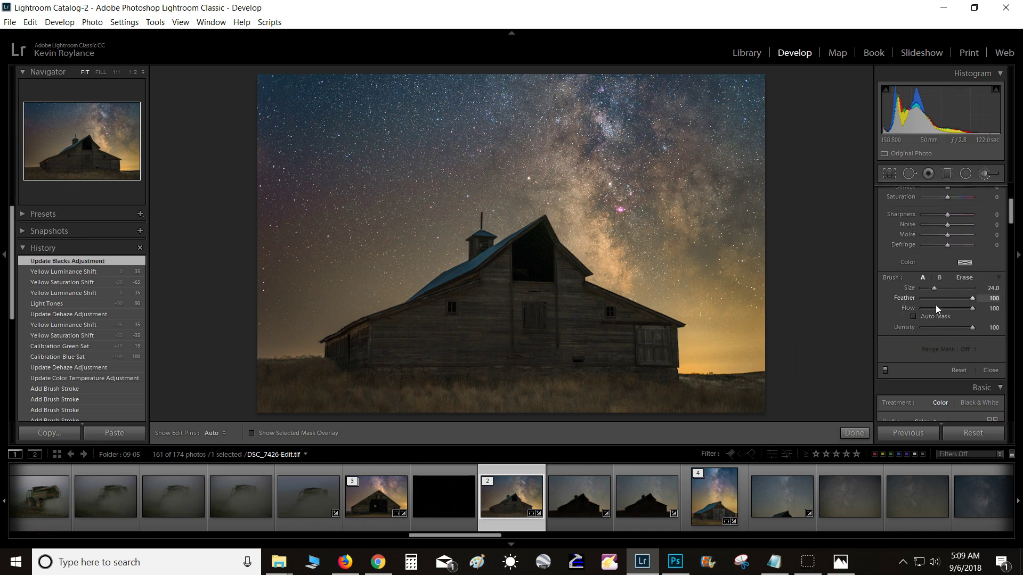
scroll(635, 234, down, 16)
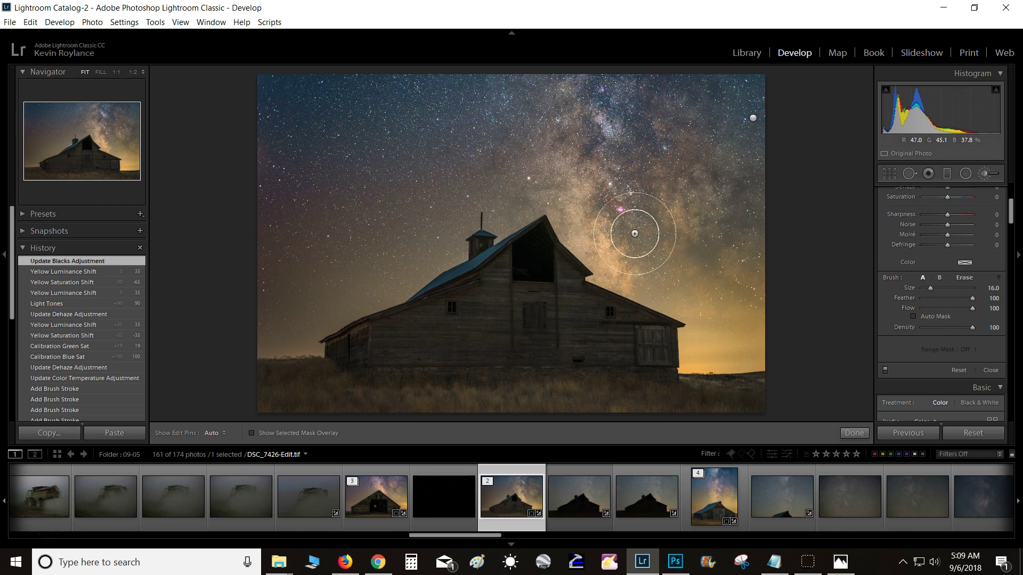
scroll(893, 323, up, 5)
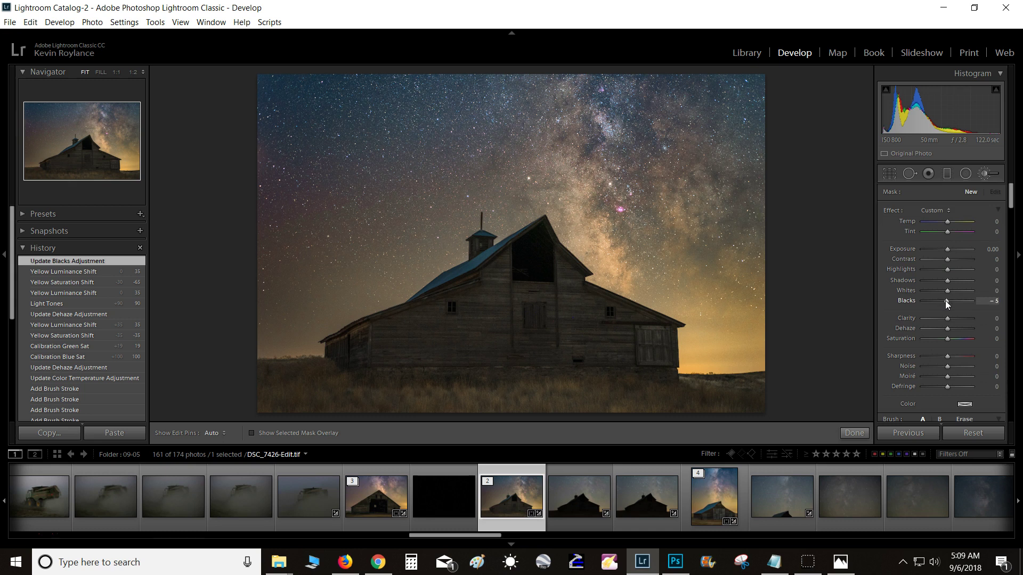
Step: At 1:3 zoom, paint the darkening brush over the dark dust lanes in the sky above the barn's lower roof
click(136, 72)
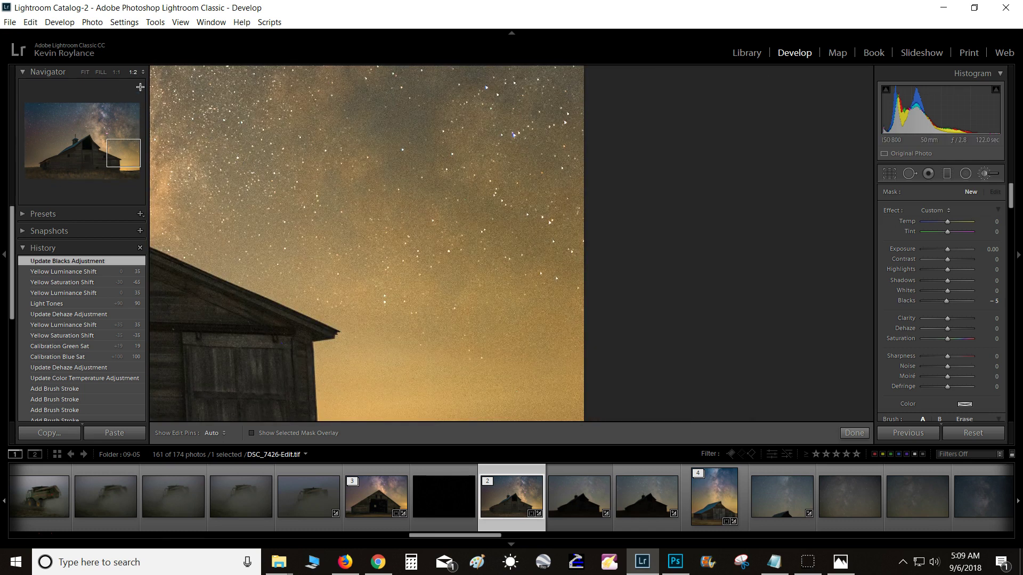
click(145, 75)
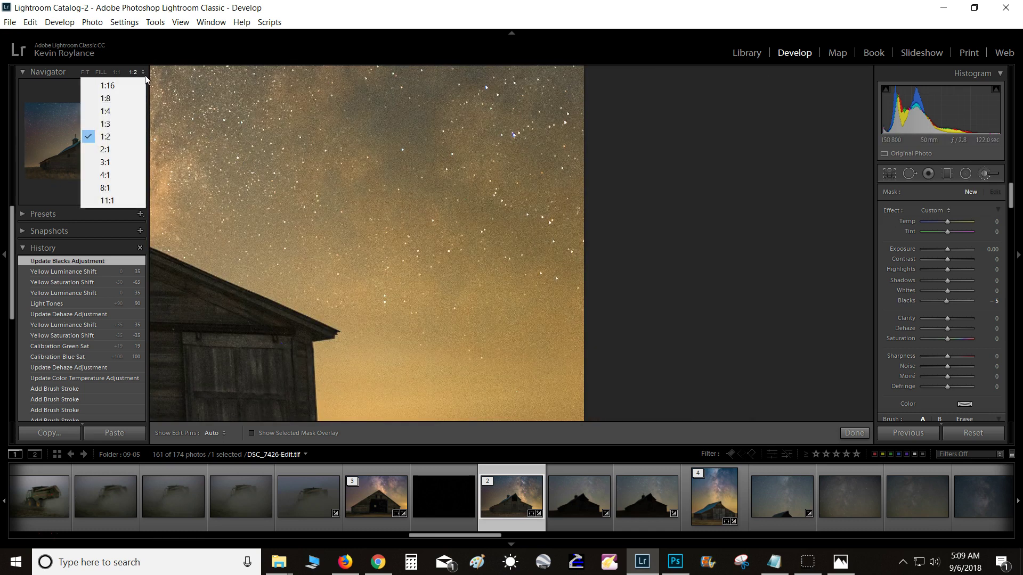
click(133, 125)
key(space)
mouse_move(327, 164)
mouse_down()
mouse_move(495, 327)
mouse_move(430, 246)
mouse_up()
key(space)
scroll(435, 287, up, 2)
scroll(437, 286, down, 1)
scroll(432, 263, down, 2)
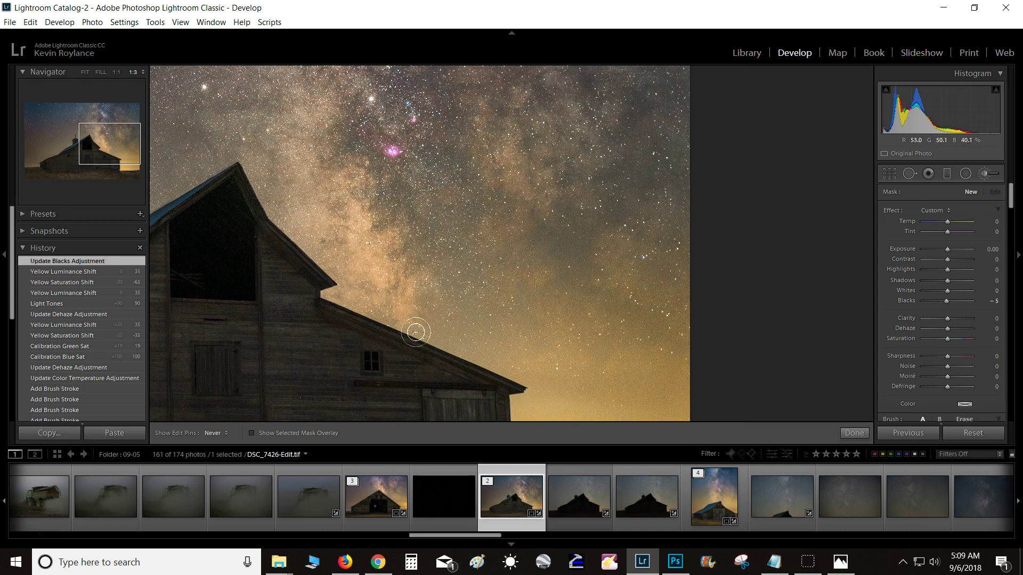
drag(450, 314, 455, 325)
scroll(455, 326, up, 4)
key(h)
scroll(597, 229, down, 3)
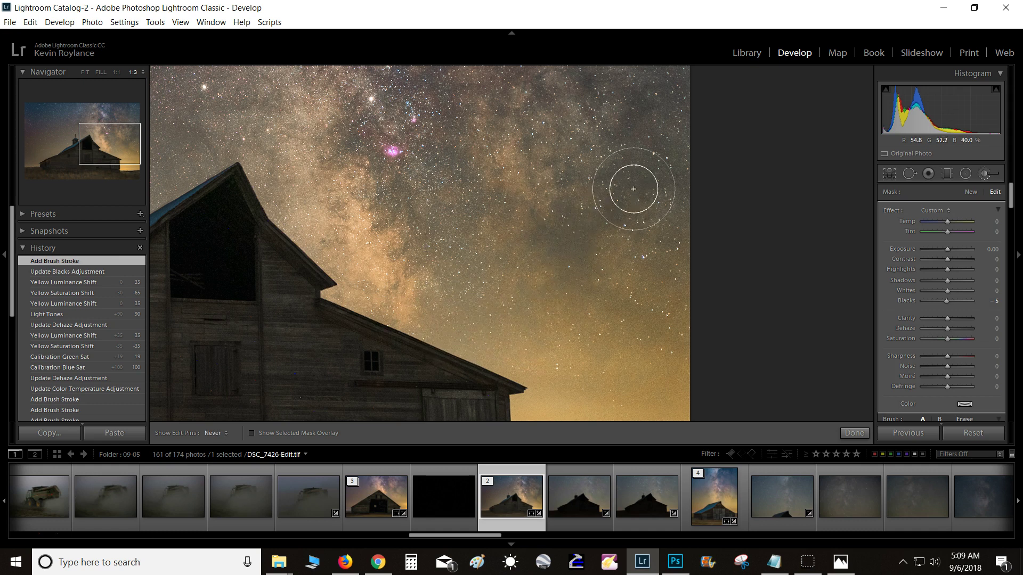
drag(517, 119, 552, 238)
mouse_move(524, 136)
mouse_down()
mouse_move(539, 141)
mouse_move(464, 216)
mouse_up()
drag(340, 244, 351, 207)
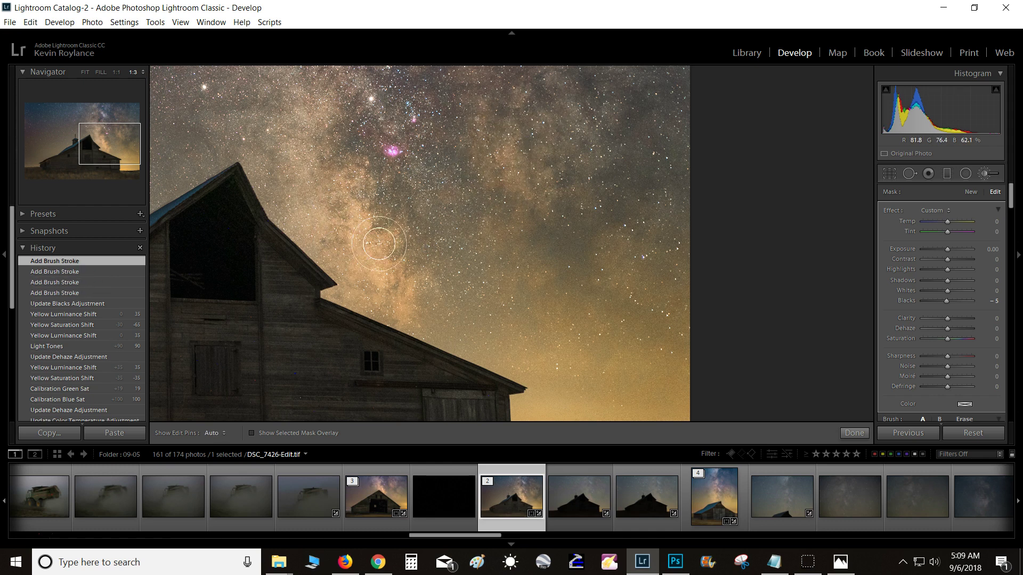
Step: Brush the darkening mask over more dust lanes around and beside the Milky Way core
key(space)
mouse_move(379, 159)
mouse_down()
mouse_move(507, 282)
mouse_move(512, 332)
mouse_up()
scroll(461, 323, down, 1)
key(h)
drag(452, 258, 488, 301)
drag(486, 298, 453, 281)
mouse_move(321, 232)
mouse_down()
mouse_move(311, 214)
mouse_move(333, 166)
mouse_up()
drag(284, 290, 260, 307)
mouse_move(357, 310)
mouse_down()
mouse_move(351, 349)
mouse_move(408, 325)
mouse_up()
Step: Paint the darkening brush over the dark lanes along the upper part of the Milky Way
key(space)
drag(518, 211, 388, 314)
key(h)
drag(331, 300, 314, 293)
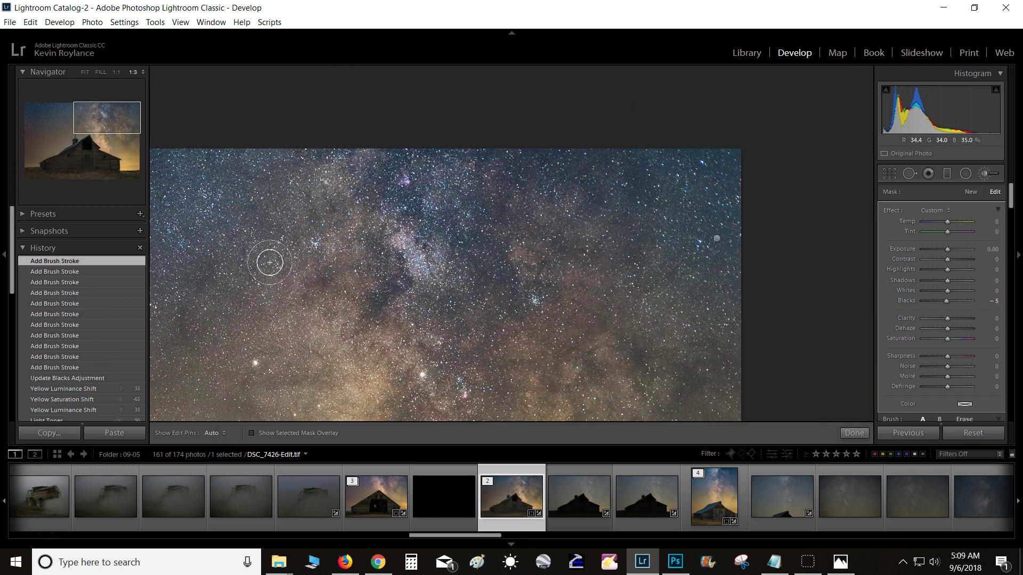
mouse_move(242, 210)
mouse_down()
mouse_move(317, 151)
mouse_move(216, 163)
mouse_move(317, 147)
mouse_move(413, 183)
mouse_move(428, 227)
mouse_up()
drag(384, 294, 371, 311)
drag(315, 283, 317, 281)
drag(462, 320, 404, 220)
Step: Add darkening strokes to the upper-right sky and the dark patches above the pink nebula
key(h)
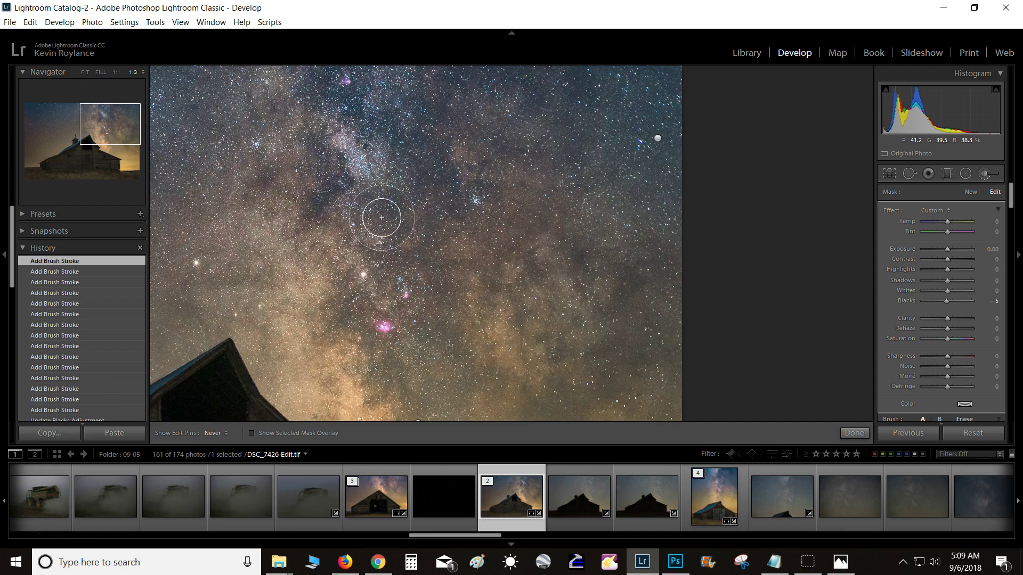
drag(543, 95, 578, 101)
key(h)
key(h)
key(h)
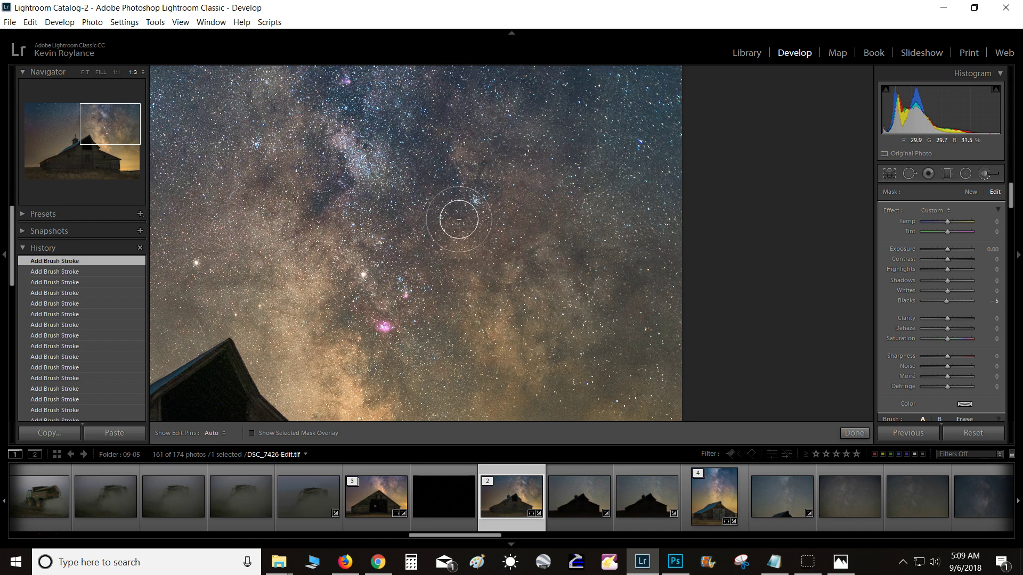
drag(459, 219, 448, 159)
scroll(469, 213, down, 3)
Step: Extend the darkening strokes down through the dark sky between the Milky Way core and the photo's right edge
key(h)
key(h)
key(h)
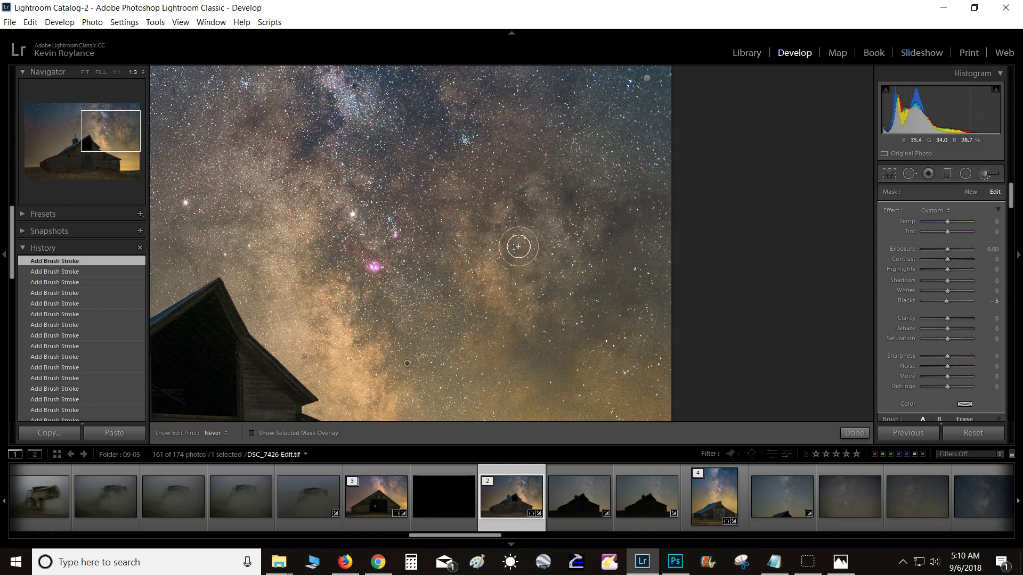
key(h)
drag(502, 361, 509, 207)
key(h)
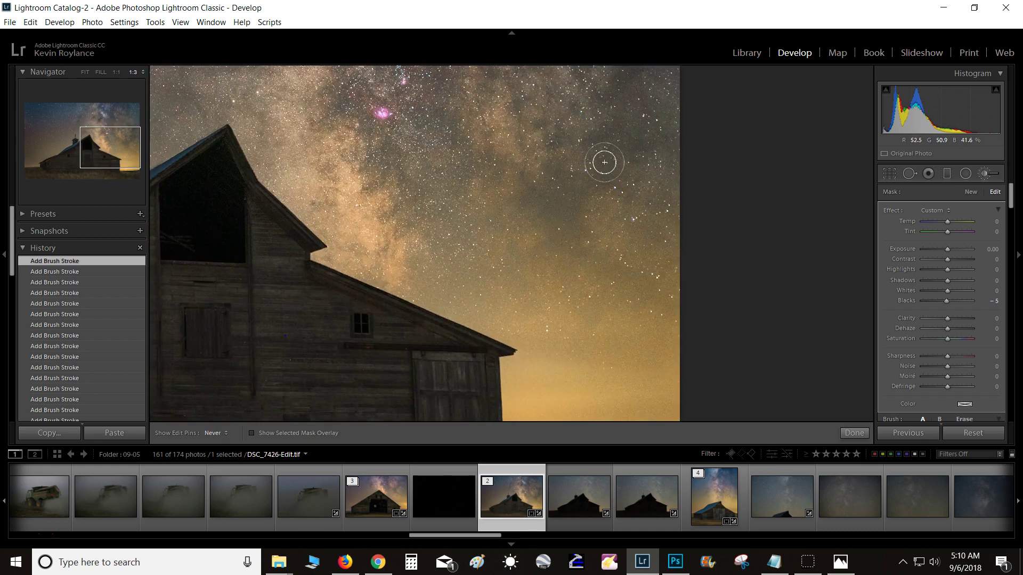
key(h)
key(h)
drag(472, 199, 505, 379)
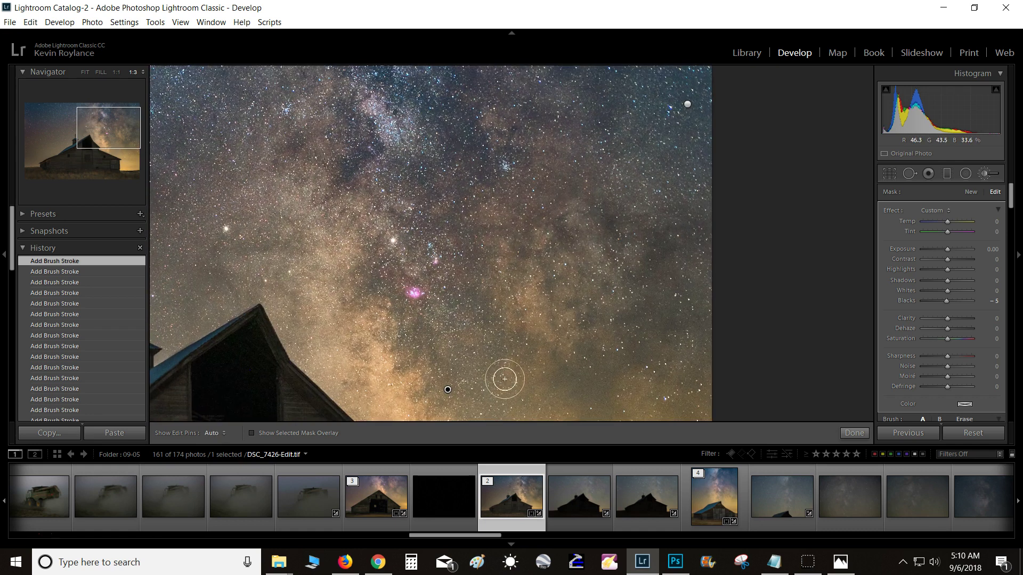
Step: Check the darkening mask with its green overlay, fill in missed dark patches, and hide the overlay
key(o)
key(o)
key(o)
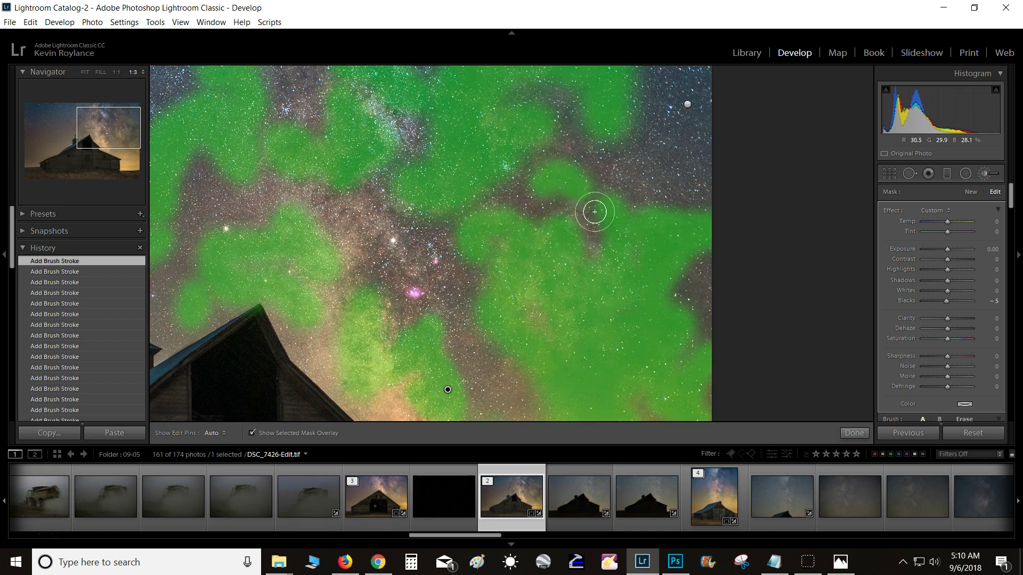
key(o)
key(h)
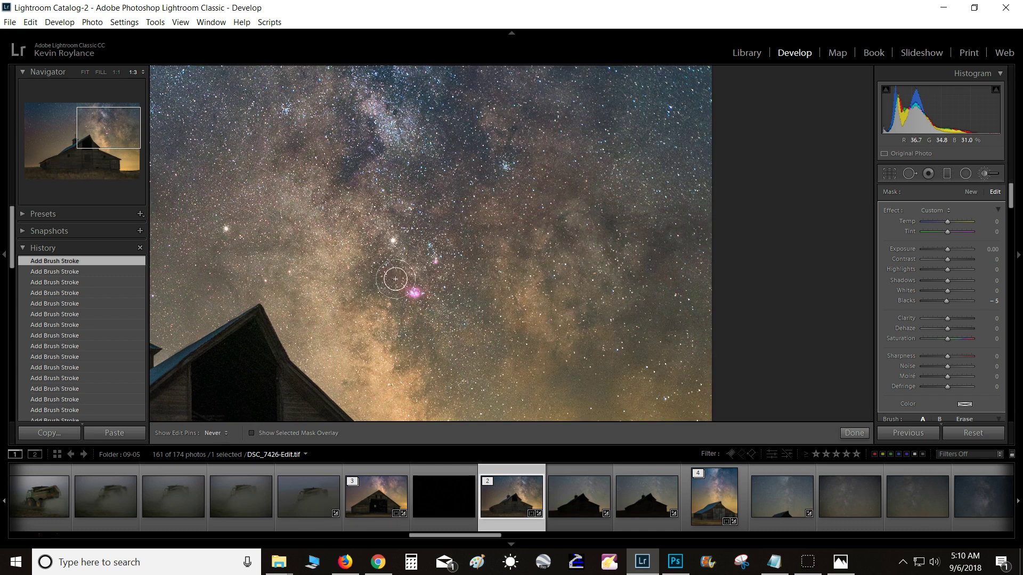
key(o)
key(h)
key(o)
key(o)
key(o)
key(o)
drag(360, 302, 617, 401)
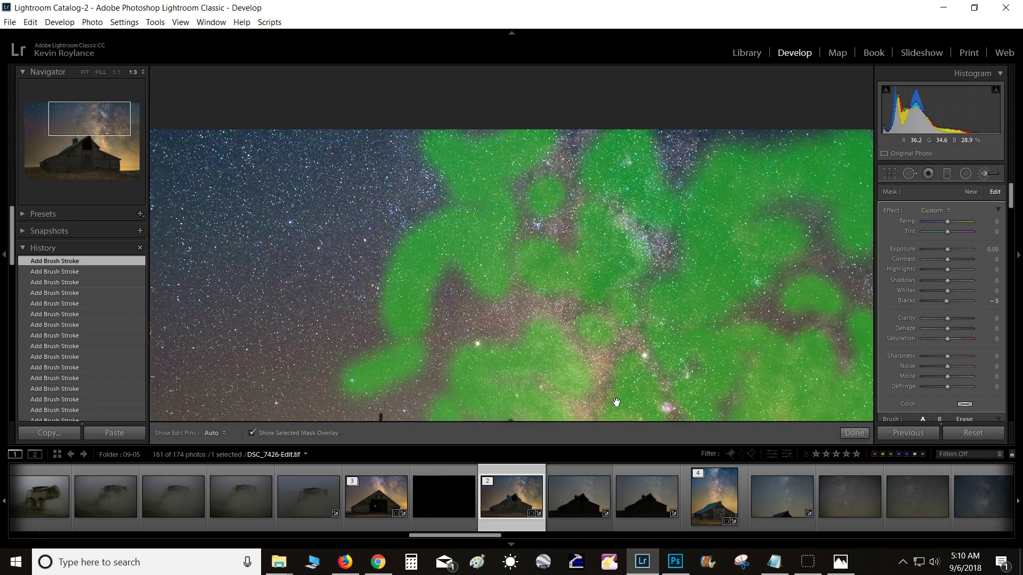
key(o)
key(h)
drag(665, 283, 402, 158)
drag(531, 263, 470, 221)
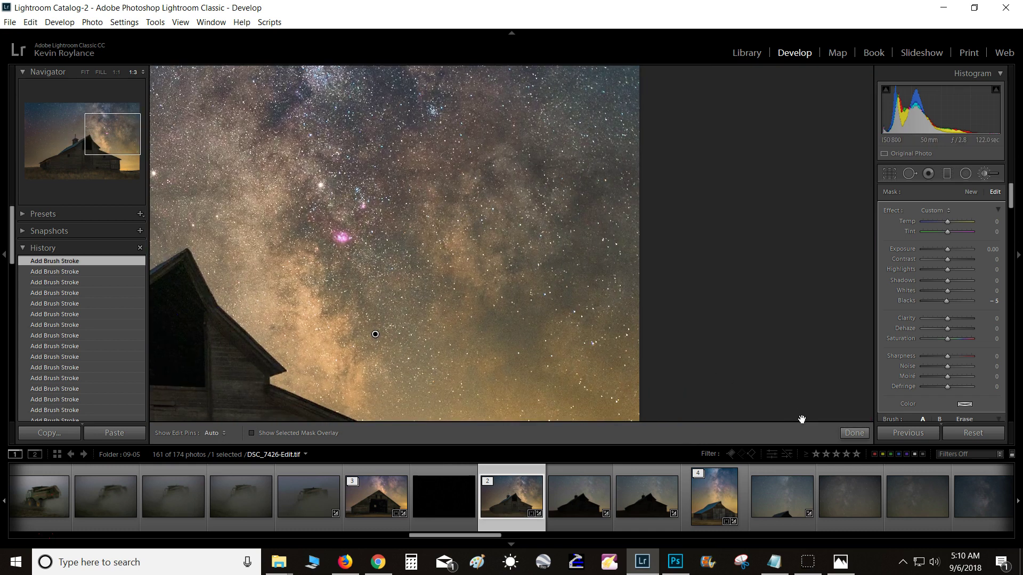
Step: View the whole photo without the brush active, then reopen the dust-lane mask and set its Blacks to -6
click(852, 433)
click(522, 269)
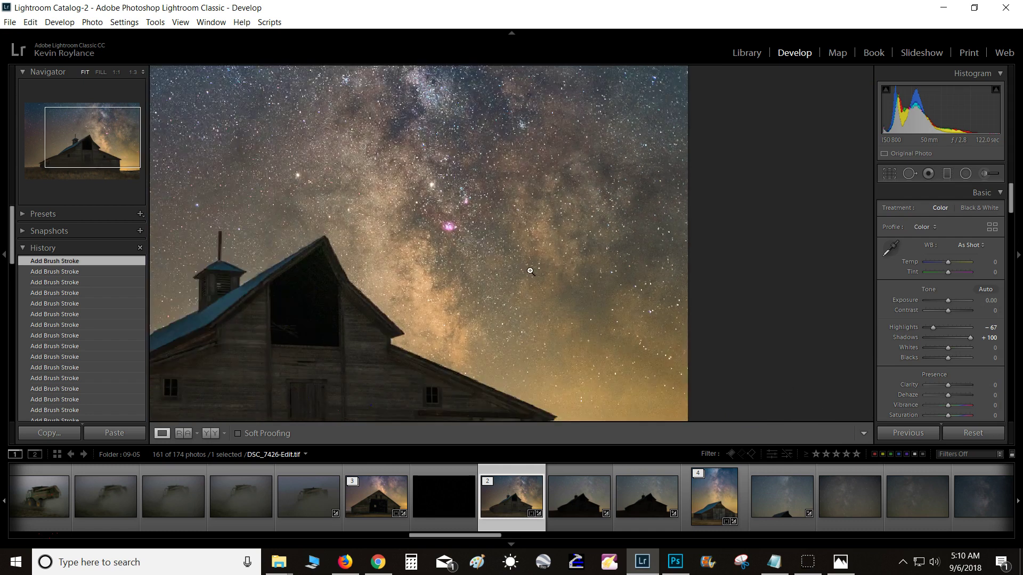
click(986, 174)
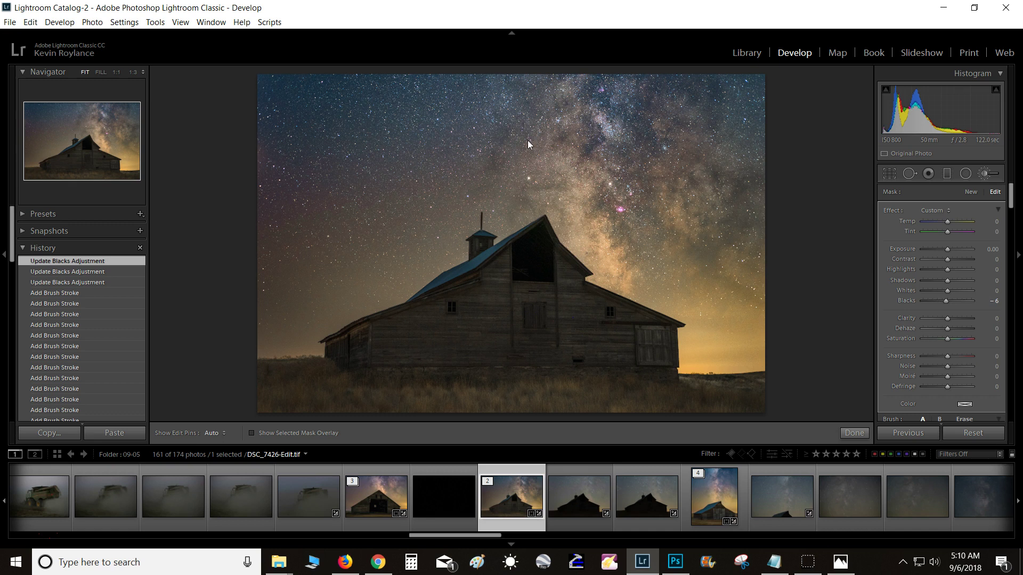
Step: Start another brush mask with all effects reset and Whites at 25
click(967, 192)
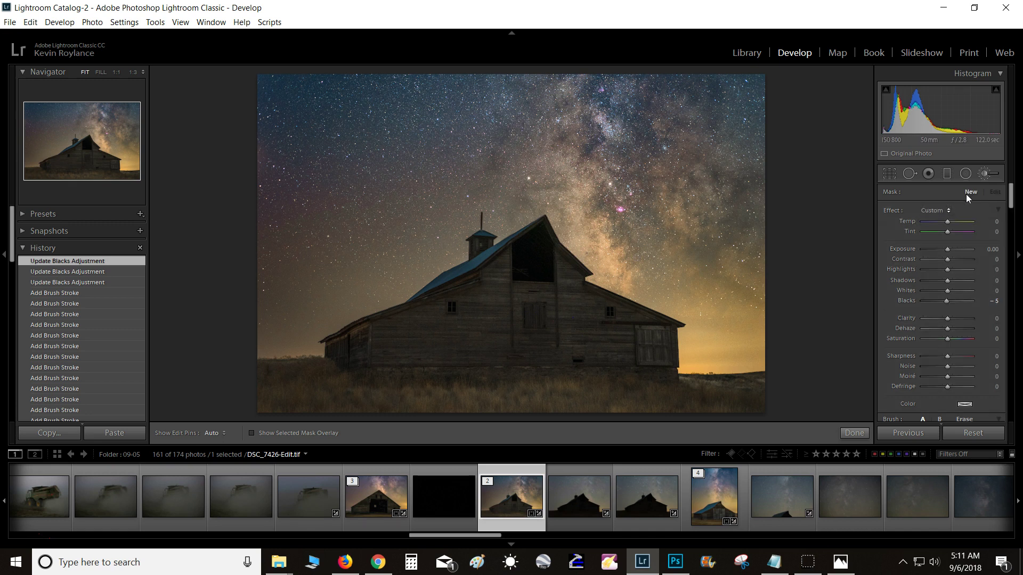
double_click(885, 210)
drag(951, 292, 953, 291)
scroll(580, 166, up, 4)
key(h)
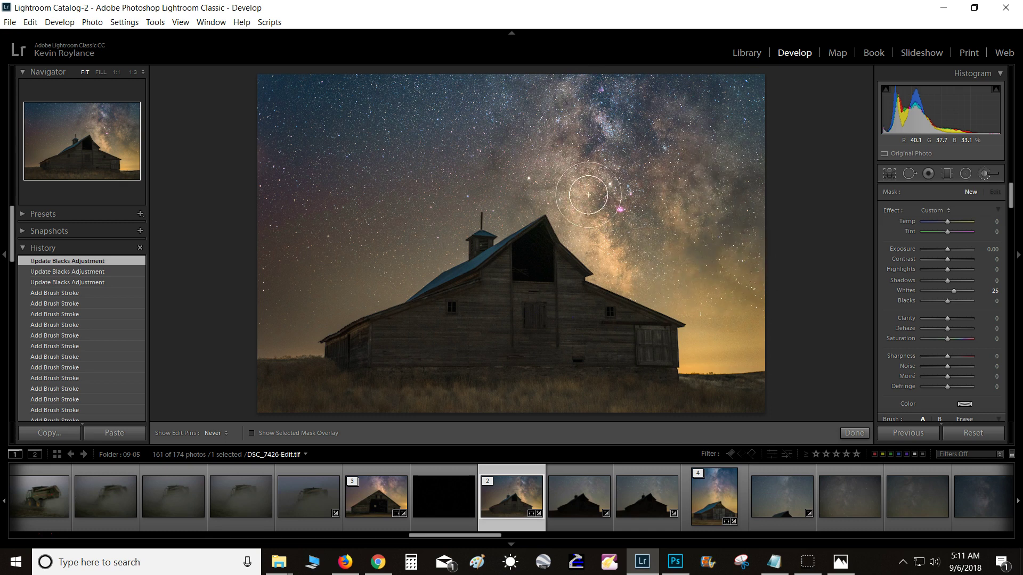
Step: Paint the brightening brush over the bright Milky Way core and the lighter clouds to its right
drag(571, 209, 560, 195)
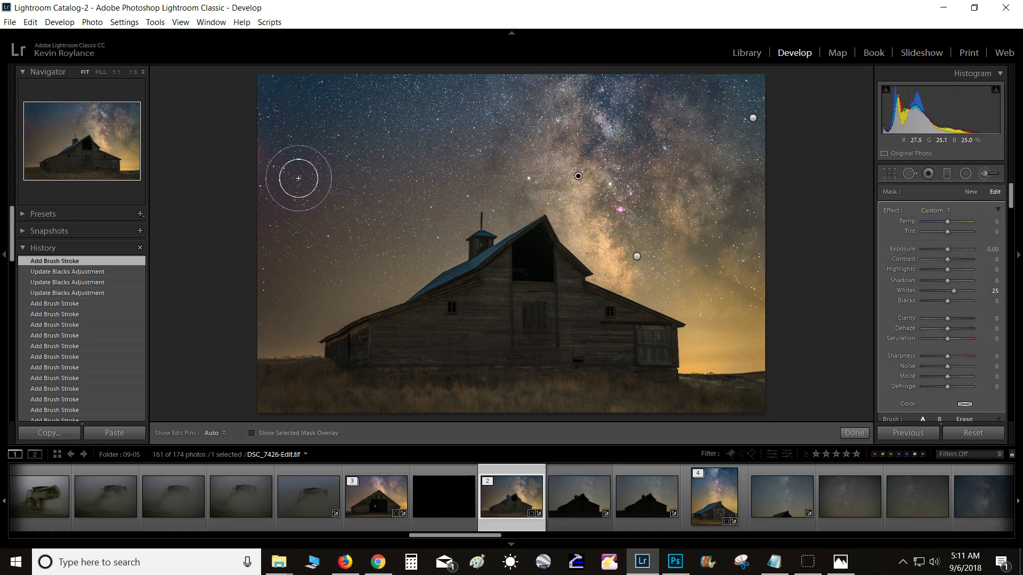
key(h)
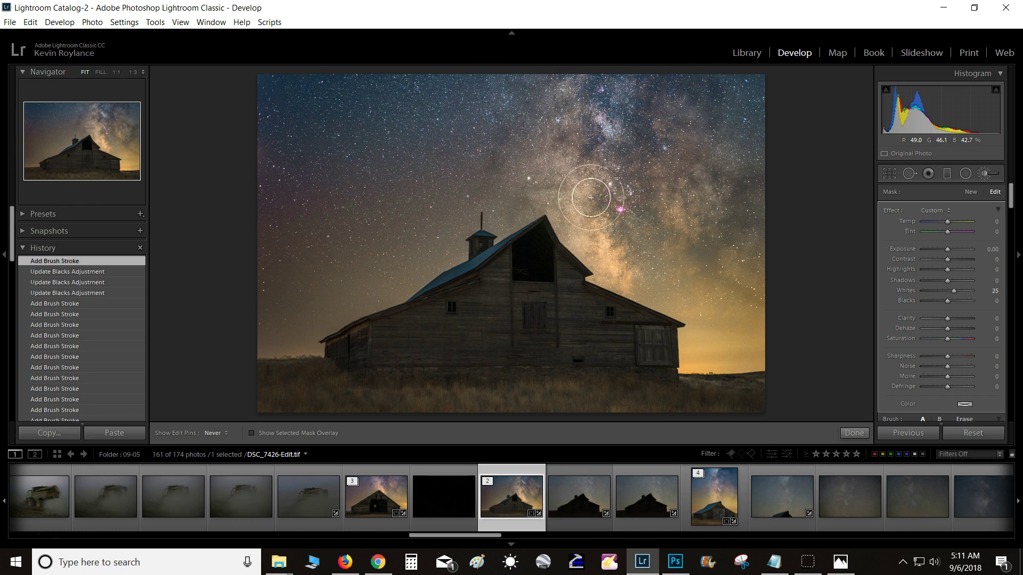
drag(574, 177, 591, 181)
mouse_move(693, 172)
mouse_down()
mouse_move(687, 208)
mouse_move(705, 152)
mouse_up()
key(h)
mouse_move(601, 127)
mouse_down()
mouse_move(619, 90)
mouse_move(619, 133)
mouse_move(624, 92)
mouse_move(626, 206)
mouse_up()
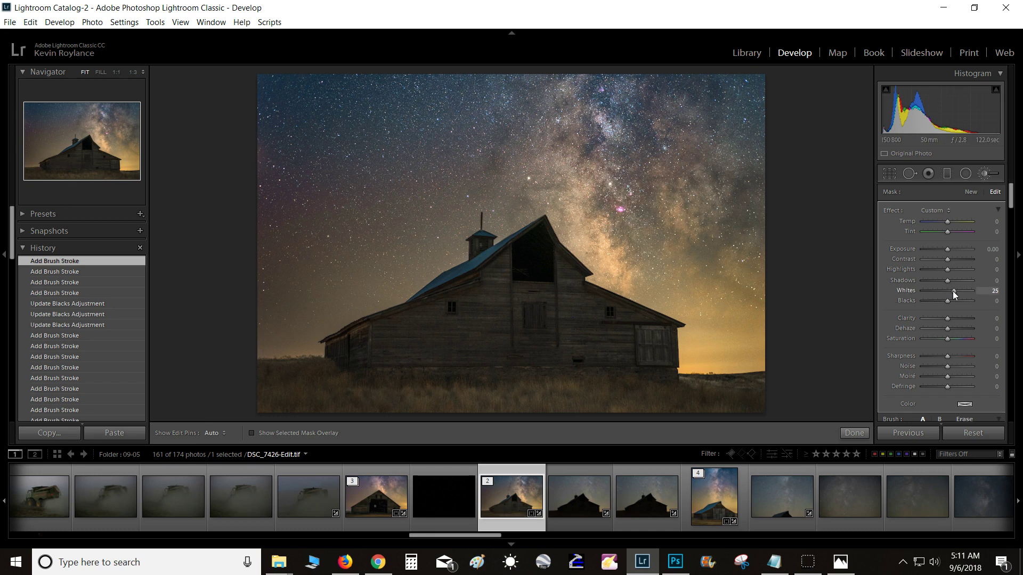
Step: Raise the brightening mask's Whites to 32 and Highlights to 14, and inspect the Milky Way up close
drag(953, 291, 948, 267)
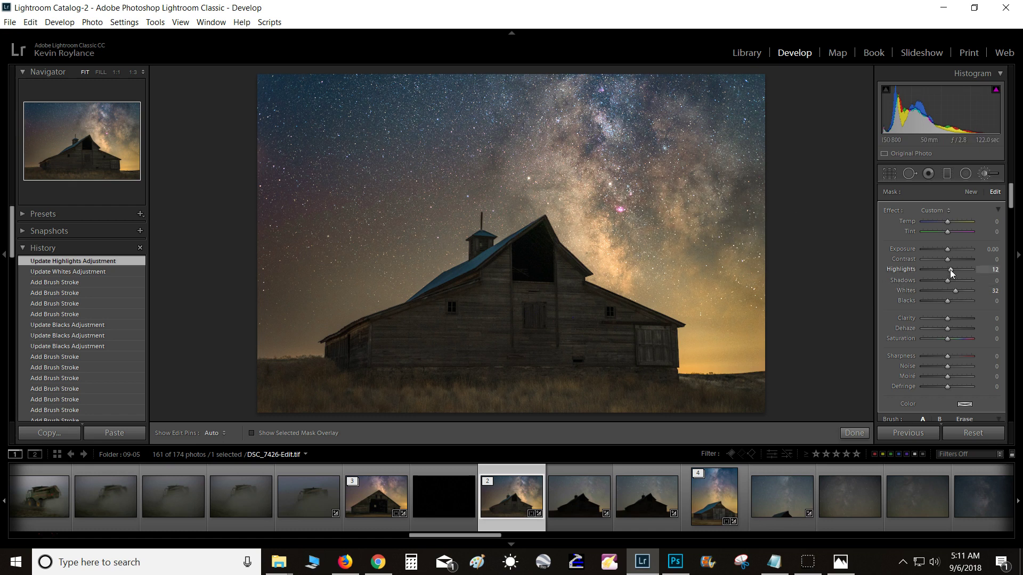
drag(950, 270, 950, 270)
click(613, 132)
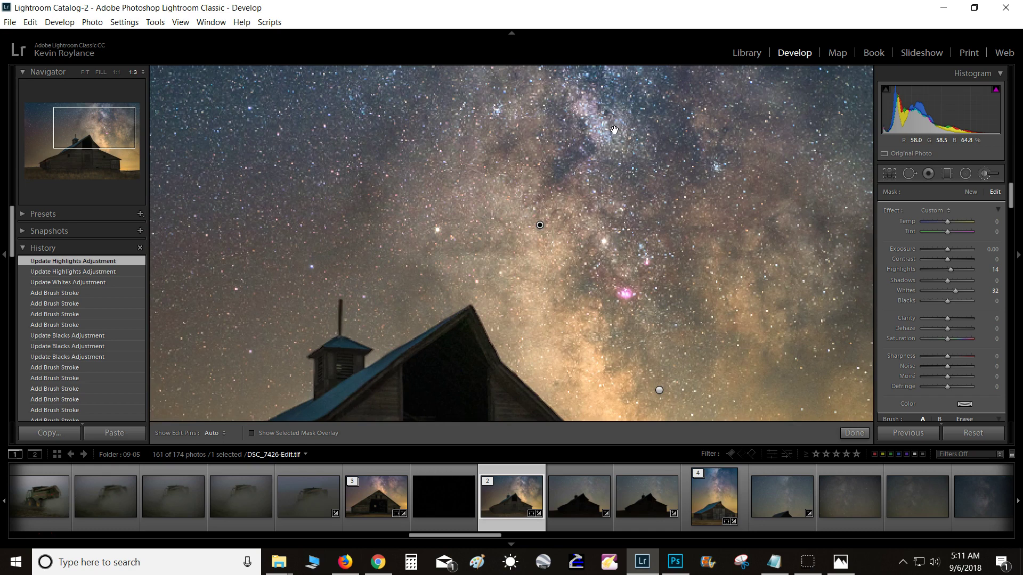
drag(635, 300, 613, 176)
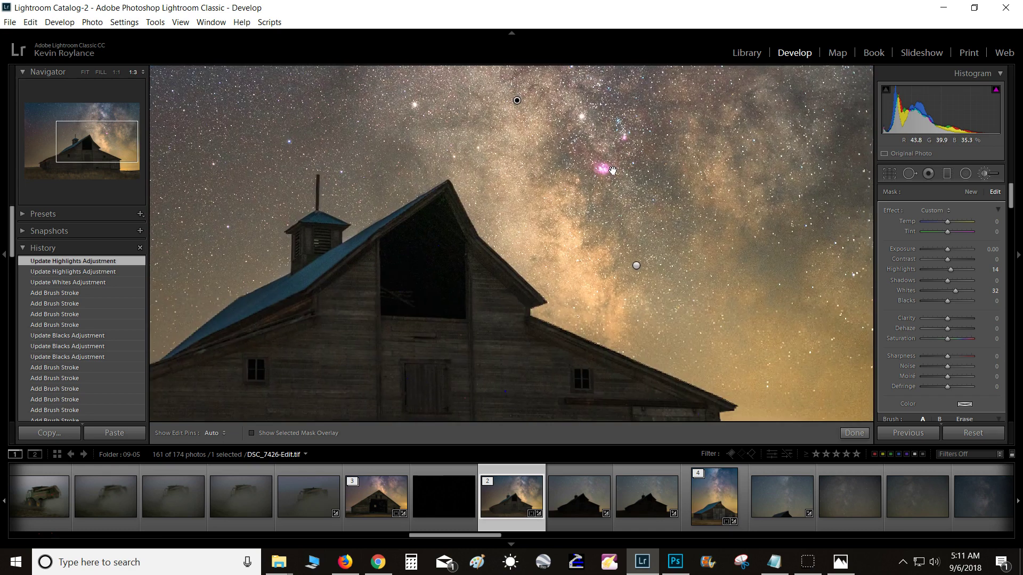
drag(678, 221, 493, 416)
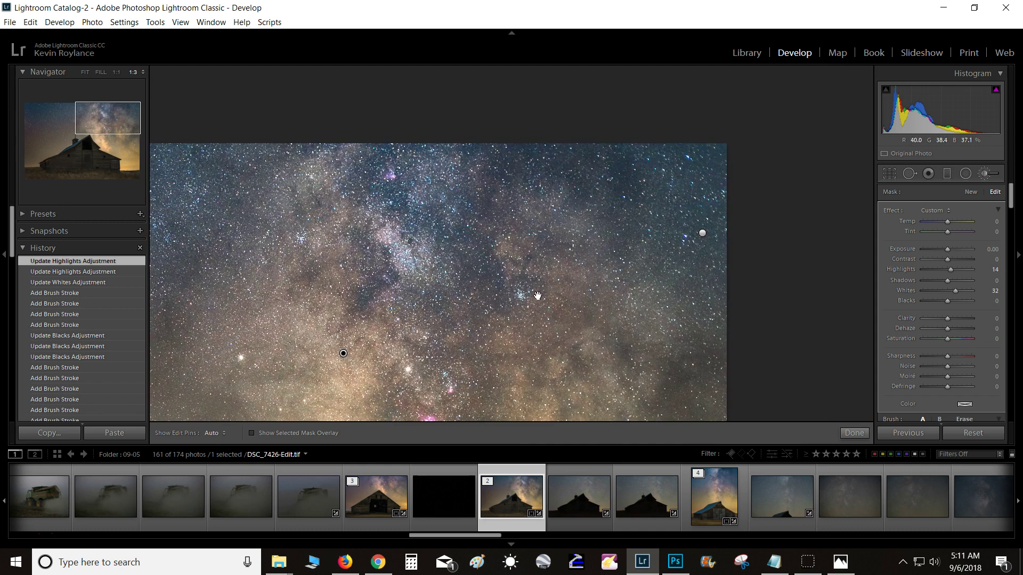
Step: Fit the photo in view and set the original sky brush's Tint to 14
click(537, 298)
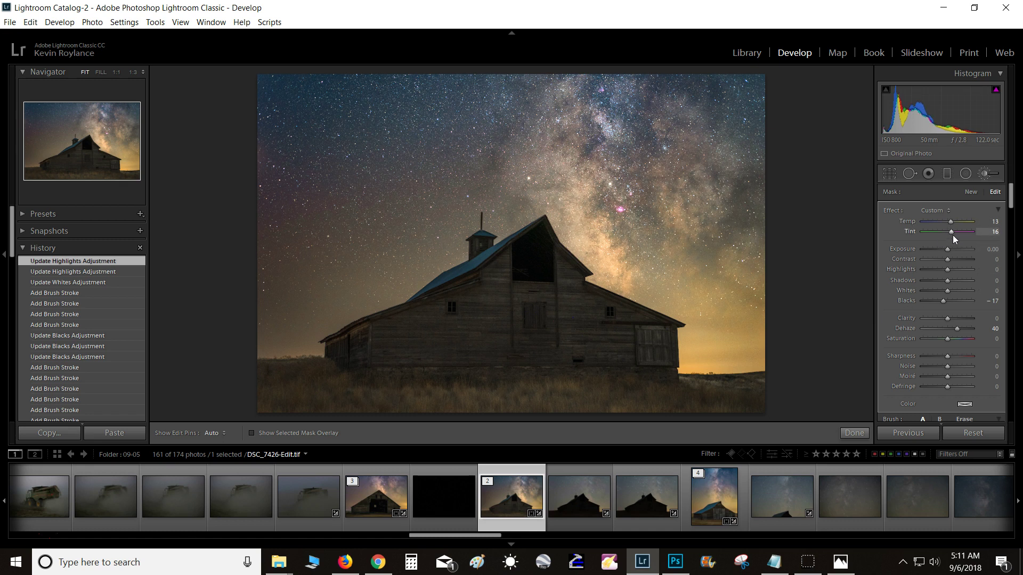
drag(952, 235, 954, 235)
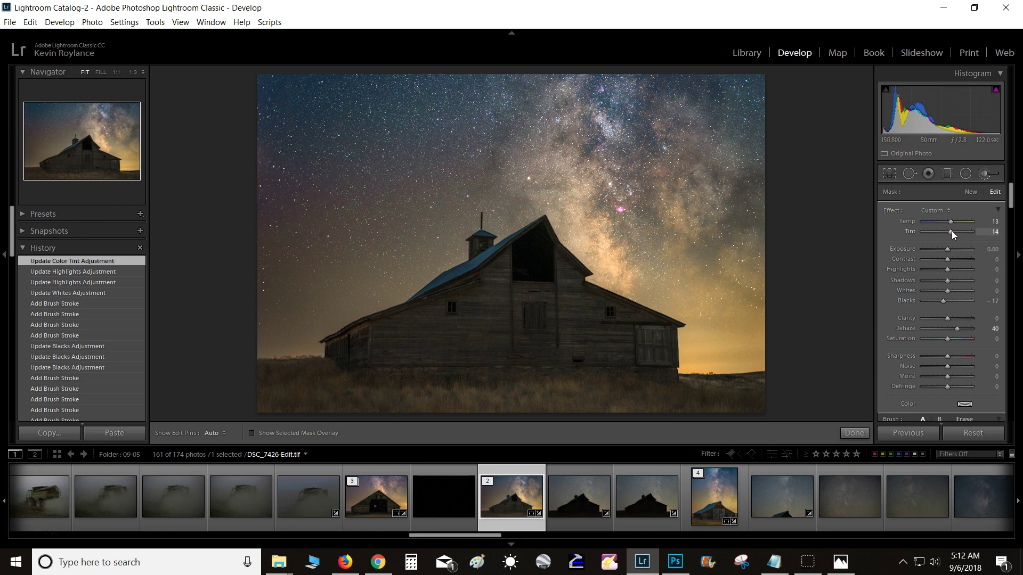
Step: Set the sky brush's Temp to 14 and Tint to 15
drag(951, 231, 951, 231)
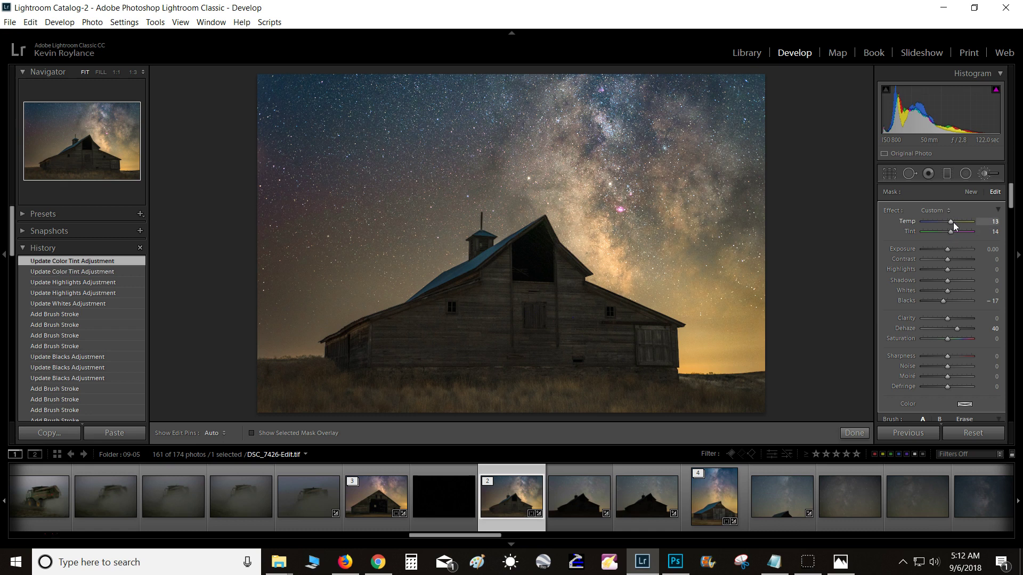
drag(953, 222, 954, 222)
key(Up)
key(Up)
key(Up)
key(Up)
key(Up)
key(Up)
key(Down)
key(Down)
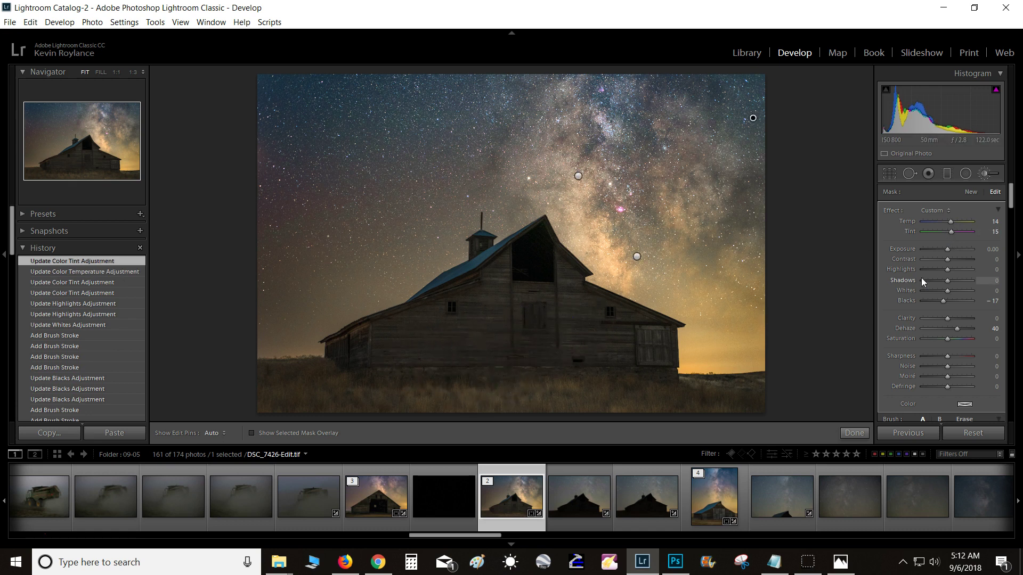
Step: Start a new brush mask with Auto Mask enabled, the other effects reset and Temp at -10
click(972, 191)
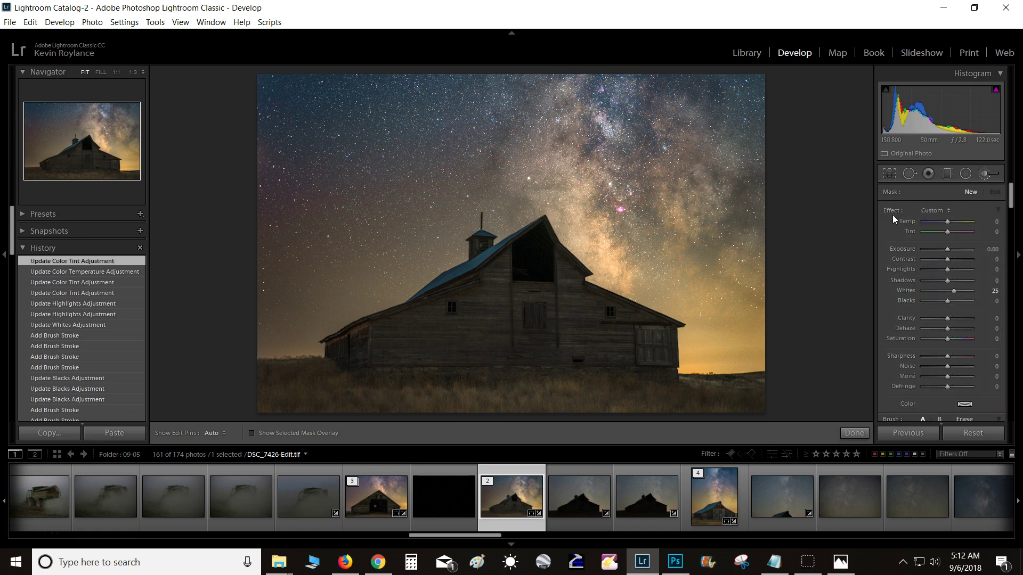
scroll(902, 350, down, 3)
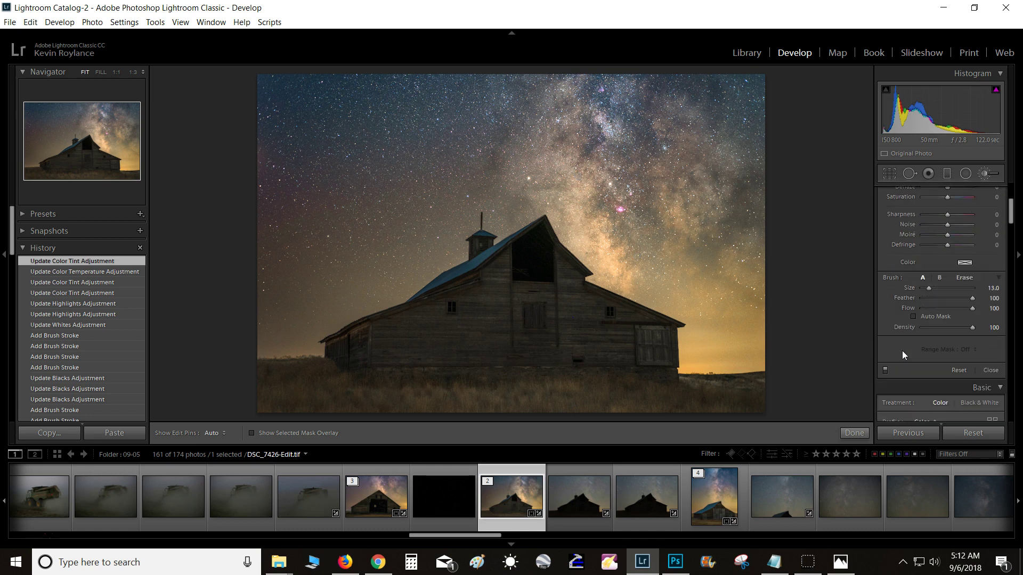
click(912, 316)
click(923, 298)
drag(916, 299, 908, 299)
scroll(894, 356, up, 3)
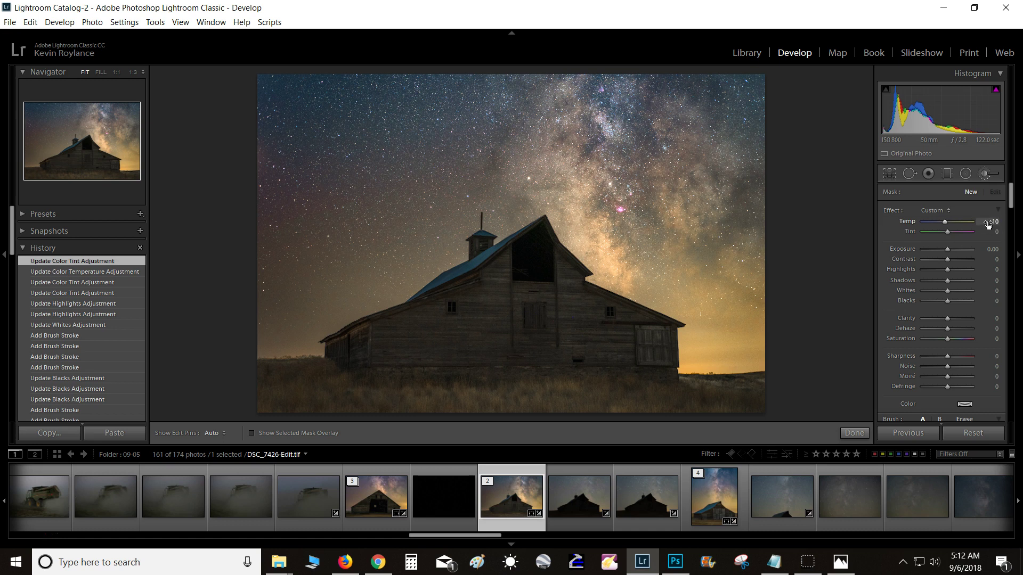
scroll(633, 396, up, 6)
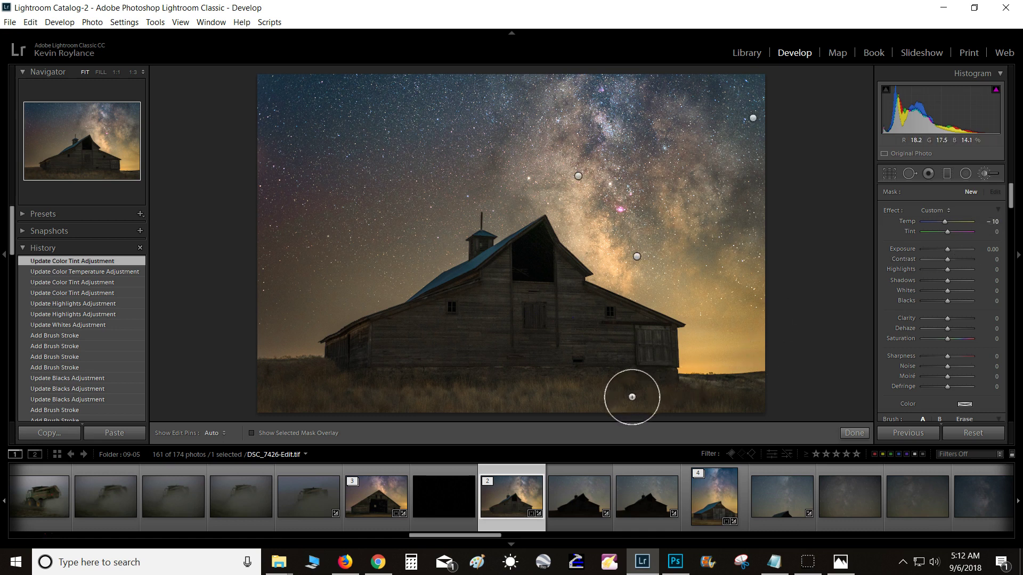
Step: Paint the cooling brush over the barn and the foreground grass, checking coverage with the mask overlay
key(h)
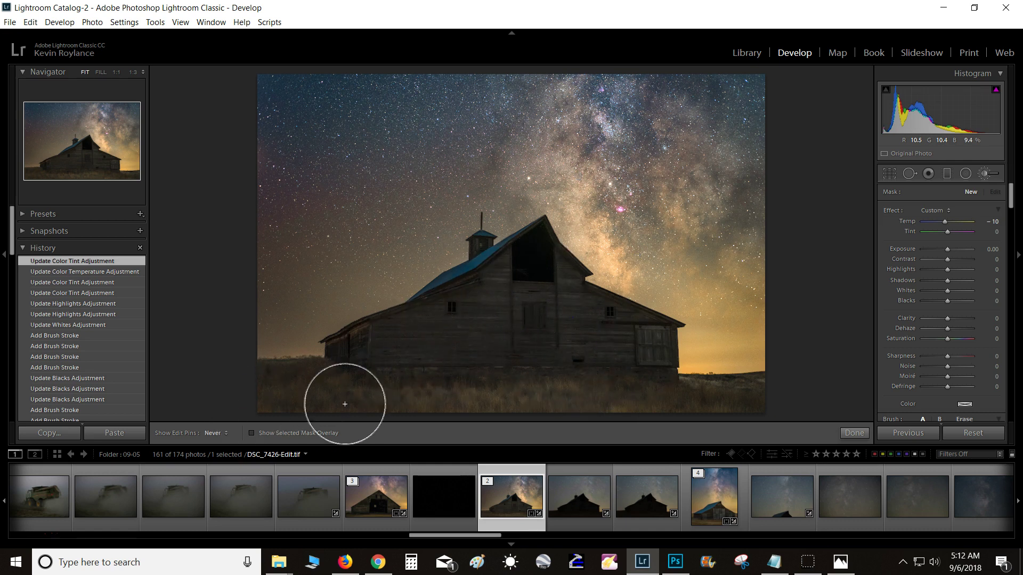
mouse_move(776, 415)
mouse_down()
mouse_move(663, 410)
mouse_move(763, 411)
mouse_up()
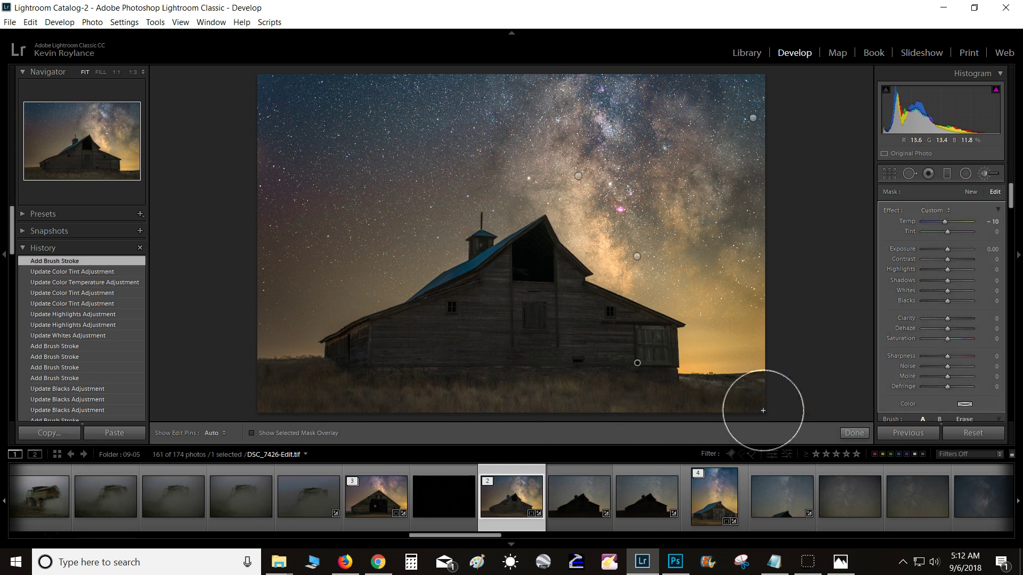
key(o)
mouse_move(664, 409)
mouse_down()
mouse_move(651, 342)
mouse_move(550, 306)
mouse_move(535, 250)
mouse_move(479, 279)
mouse_move(478, 302)
mouse_move(371, 361)
mouse_move(453, 324)
mouse_move(329, 388)
mouse_move(365, 403)
mouse_move(706, 407)
mouse_move(567, 405)
mouse_move(544, 304)
mouse_move(402, 393)
mouse_move(282, 397)
mouse_move(320, 400)
mouse_up()
key(o)
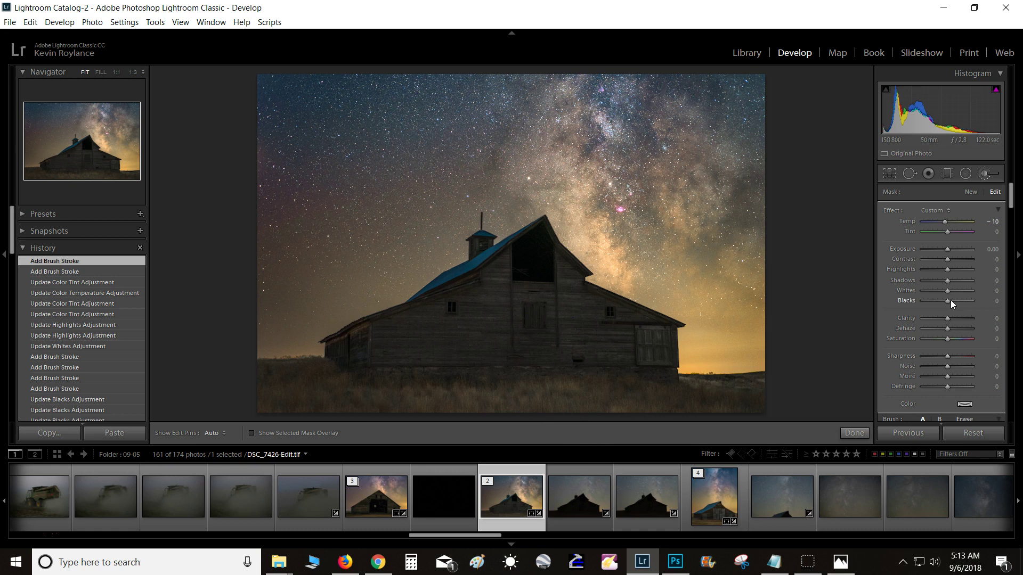
Step: Set the foreground brush's Temp and Tint to -17, inspect the barn up close and compare the photo with its earlier history state
mouse_move(994, 222)
mouse_down()
mouse_move(1003, 232)
mouse_move(986, 233)
mouse_up()
key(space)
click(537, 351)
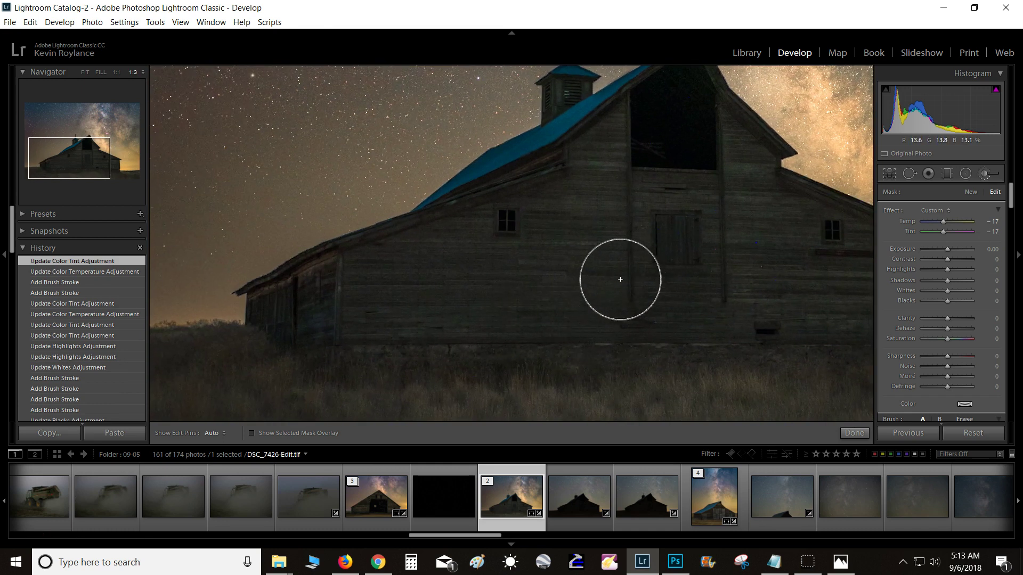
key(space)
click(597, 287)
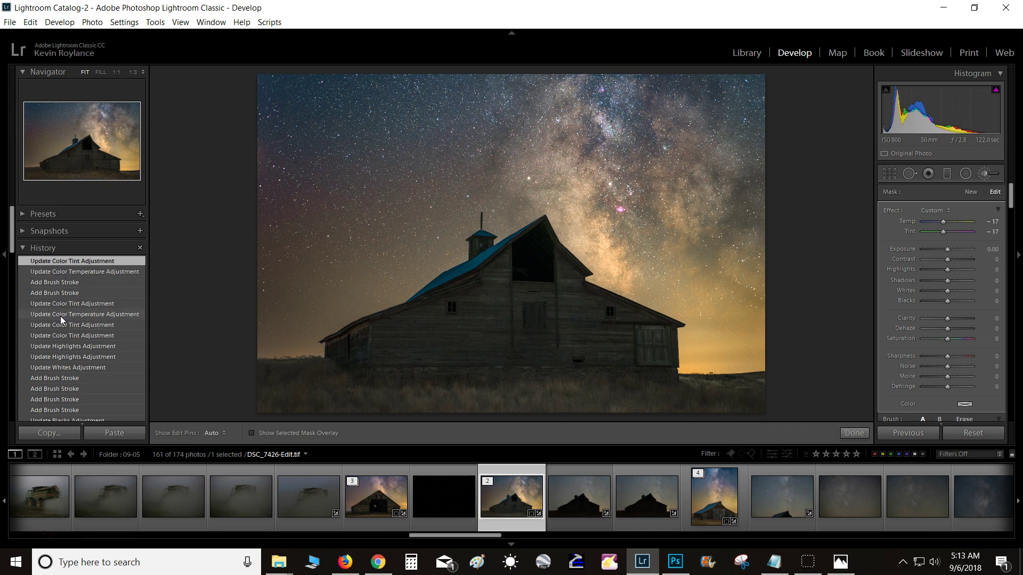
click(66, 303)
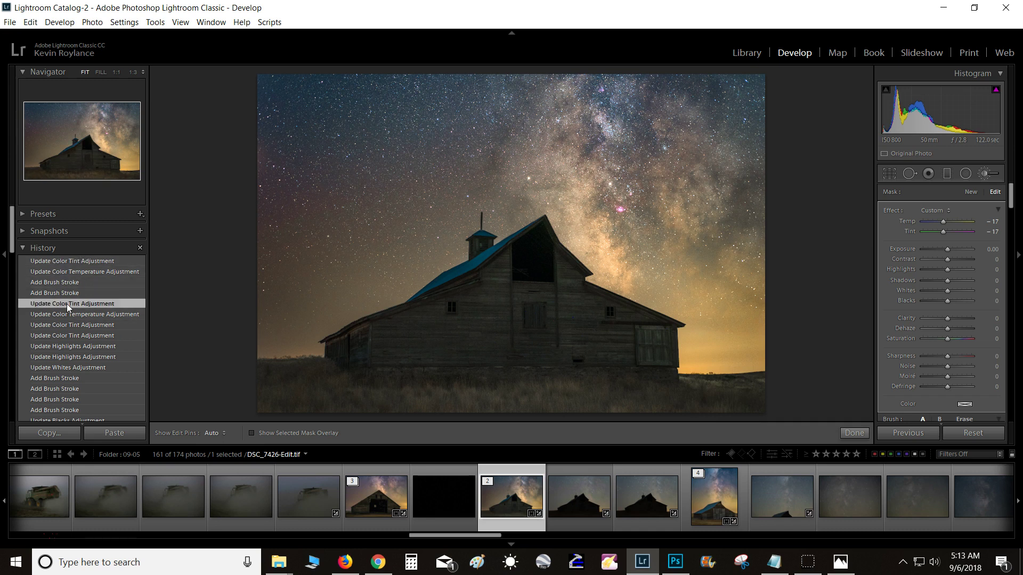
click(74, 265)
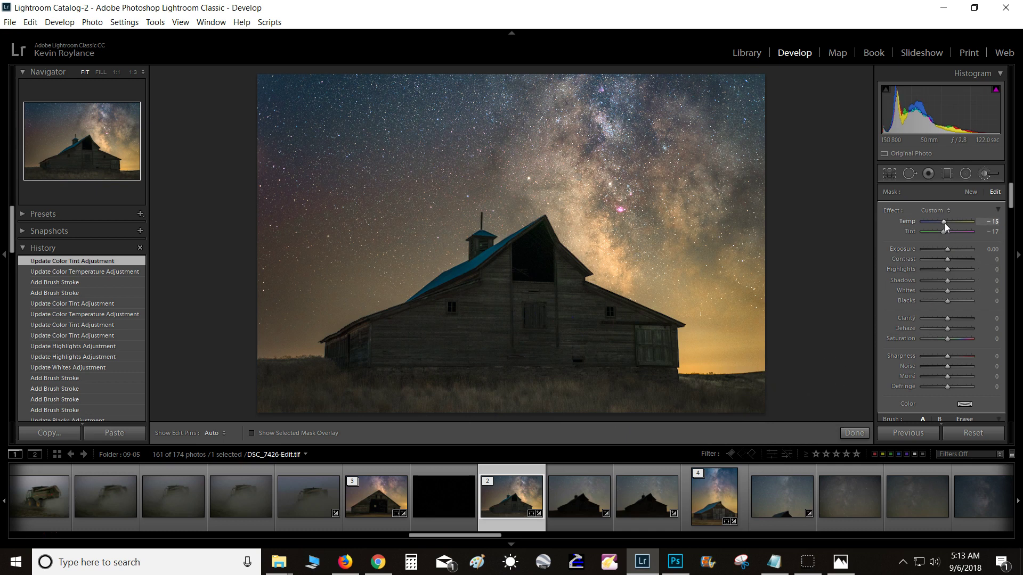
Step: Set the foreground mask's Temp to -10, Shadows to 9, Blacks to 1 and Clarity to 5, check the barn and finish brushing
drag(945, 223, 946, 222)
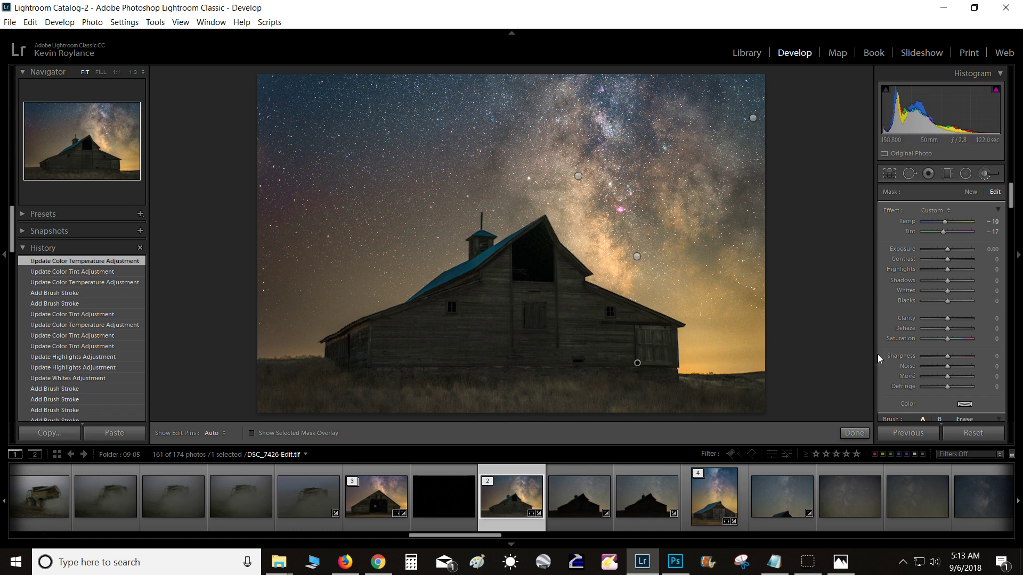
drag(947, 280, 949, 318)
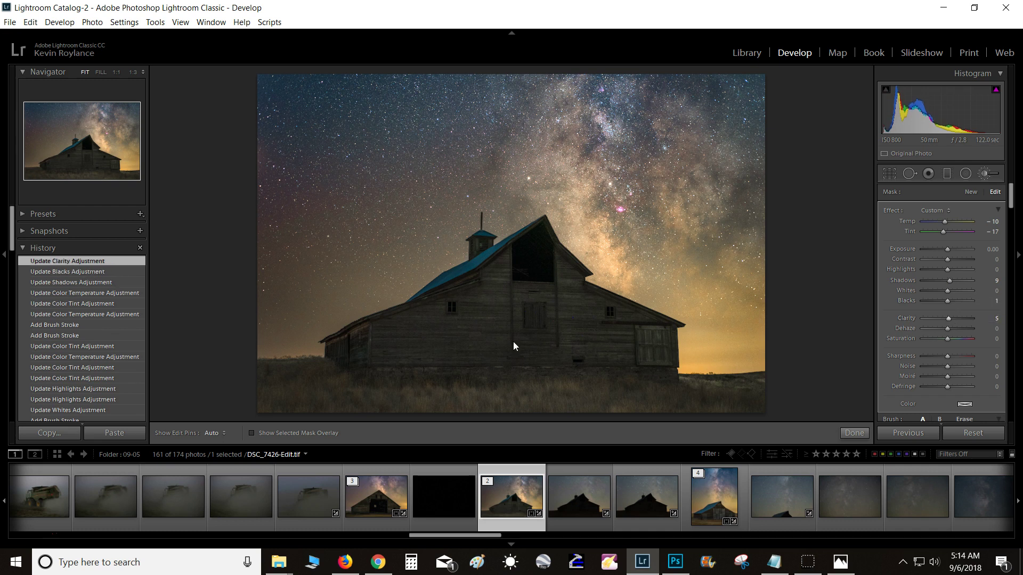
key(space)
click(485, 336)
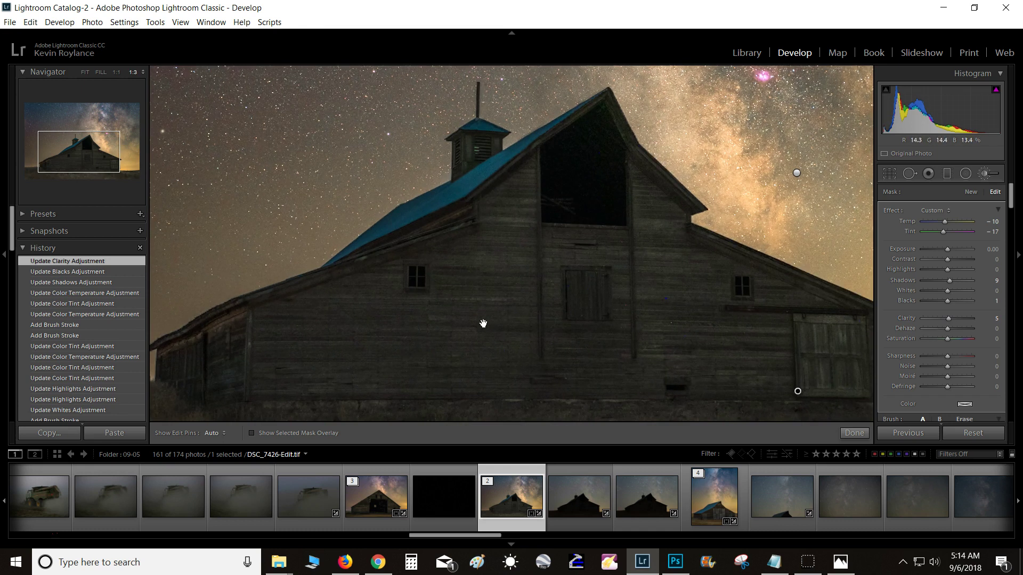
click(432, 340)
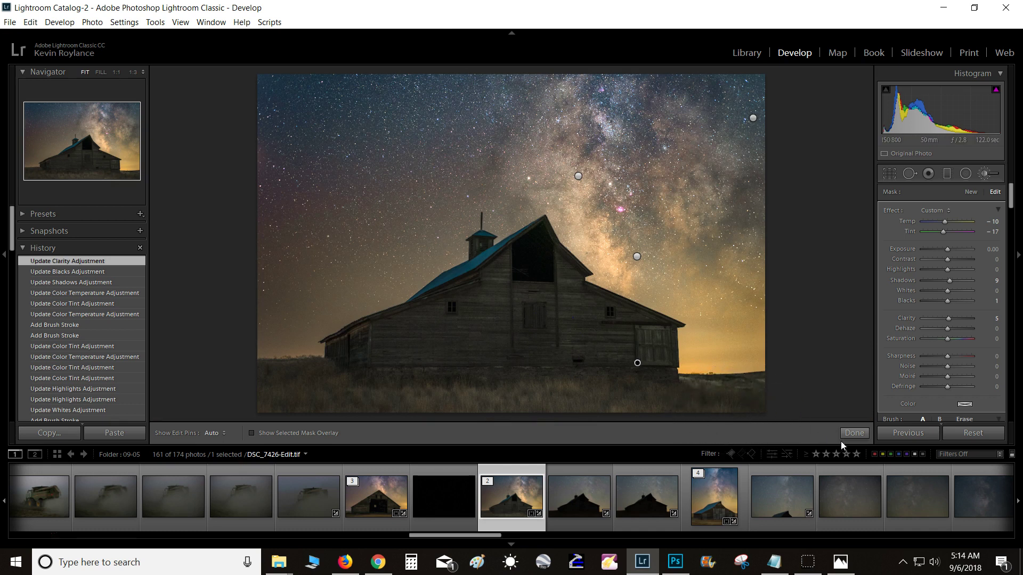
click(857, 434)
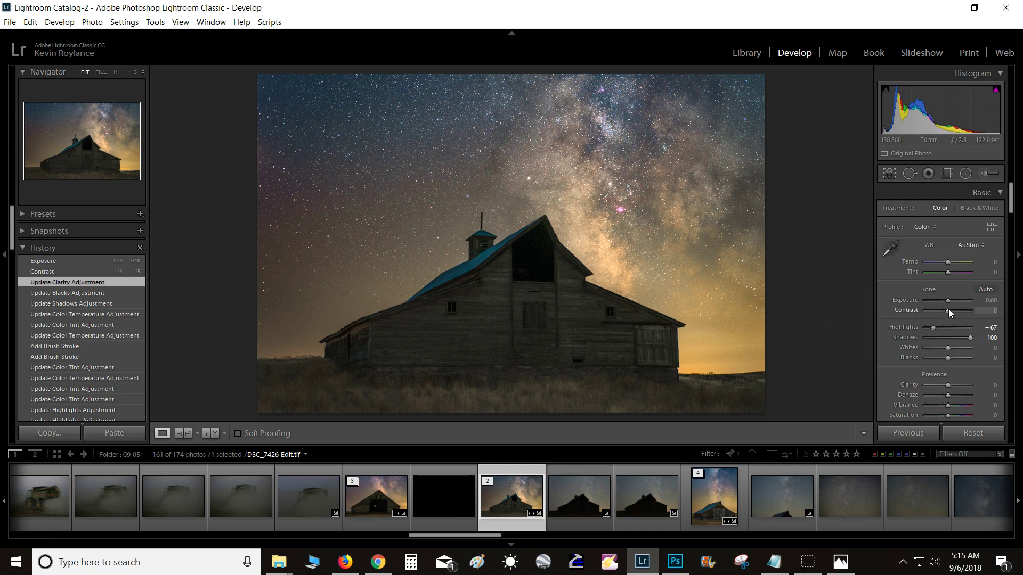
Step: Set the whole photo's Contrast to +15 and Exposure to +0.10
key(Up)
key(Up)
key(Up)
key(Down)
key(Down)
key(Up)
key(Up)
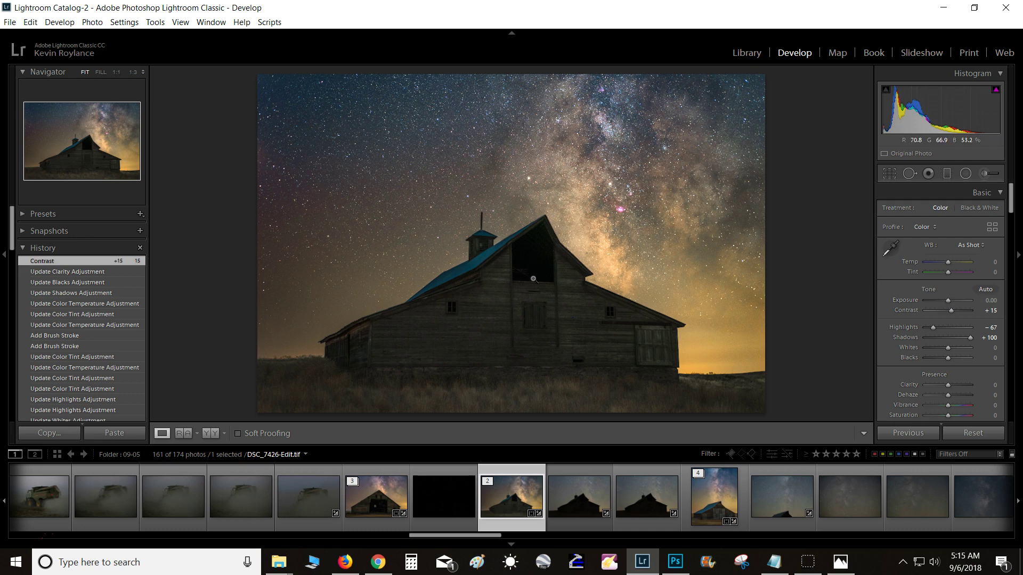
key(Up)
key(Up)
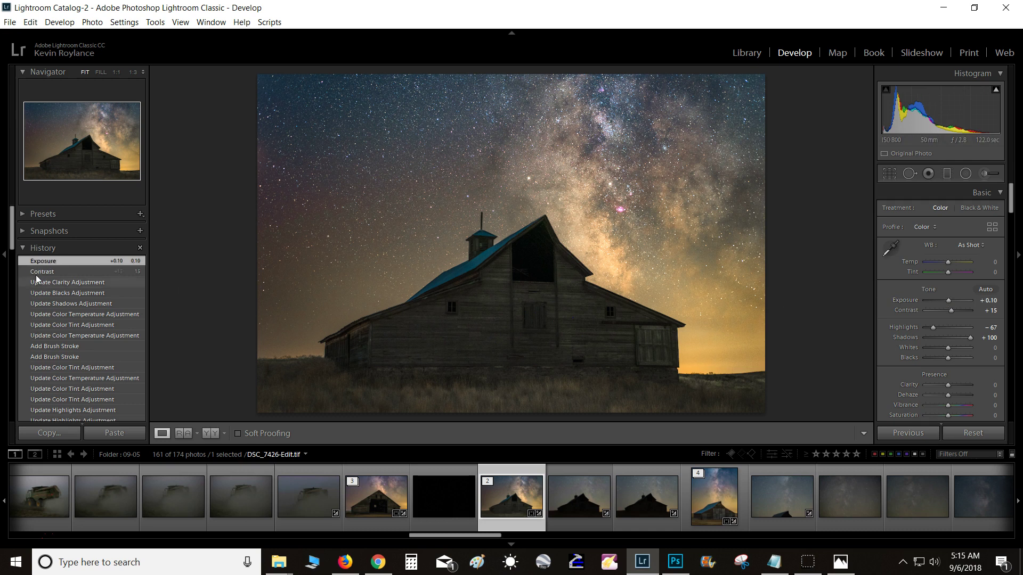
Step: Compare the photo before and after the Contrast and Exposure changes using the history states
click(49, 283)
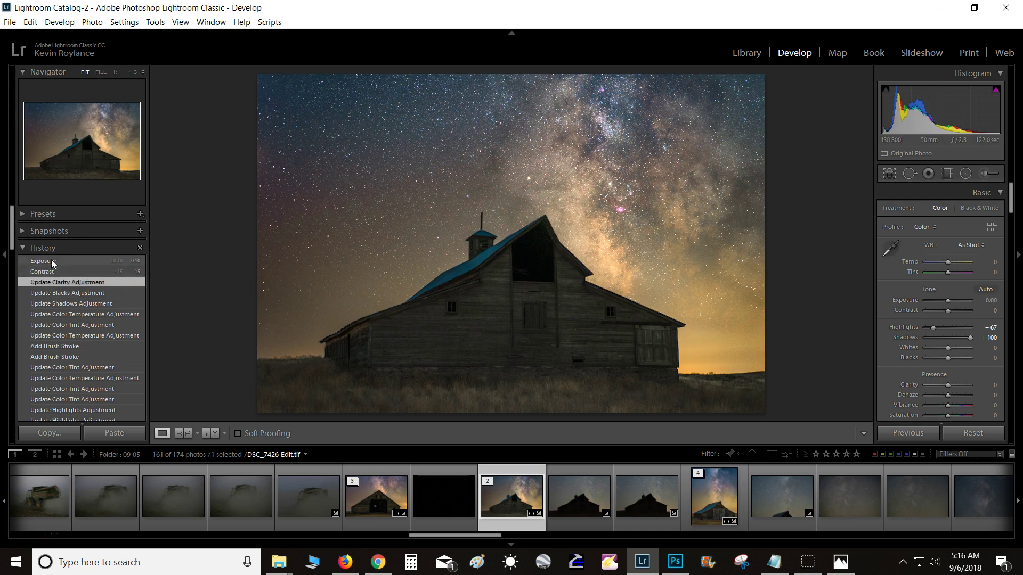
click(51, 260)
click(56, 284)
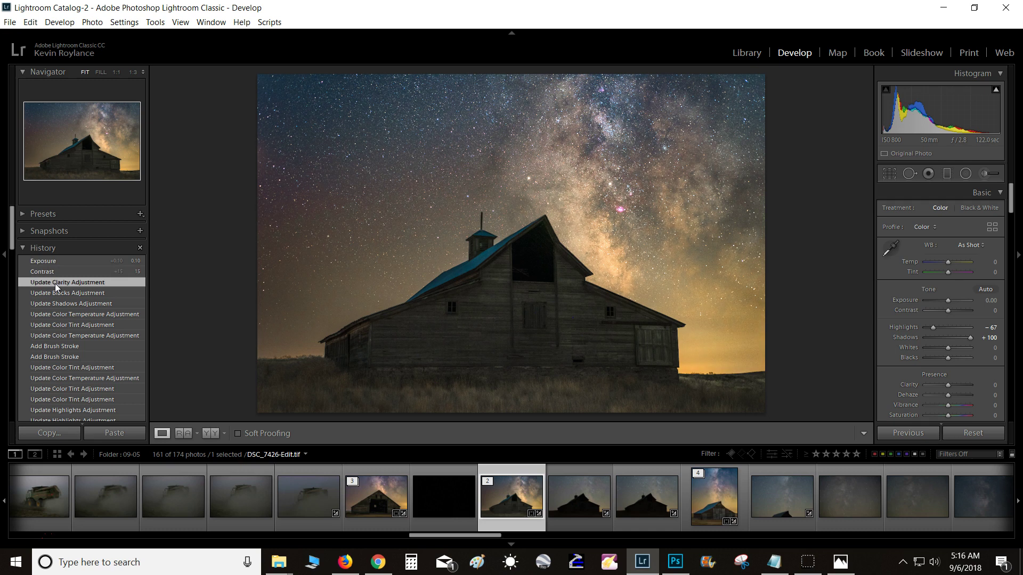
click(55, 263)
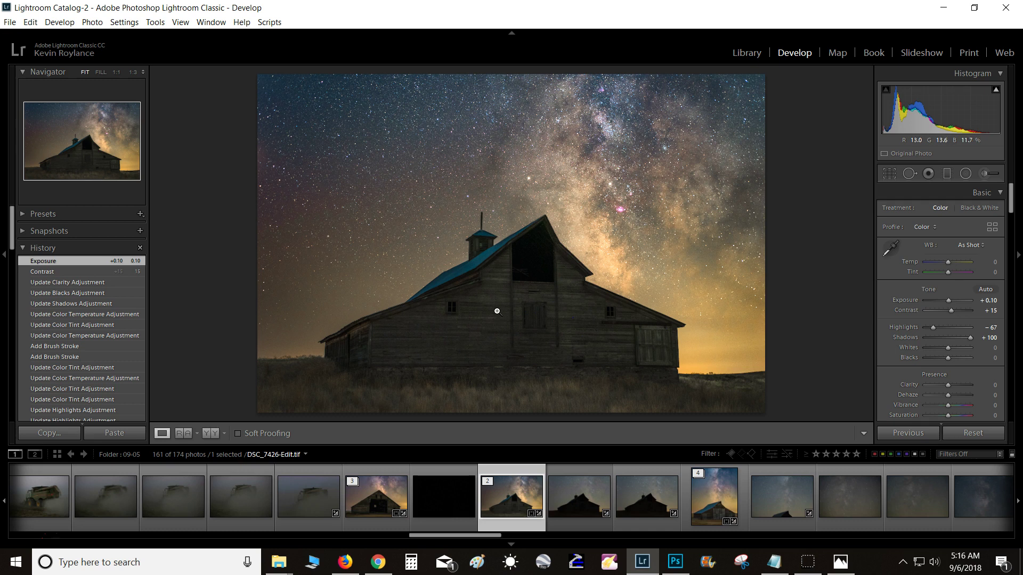
Step: Switch to Firefox and look over the Facebook post titled "Trifid and Lagoon" and its comments
click(345, 562)
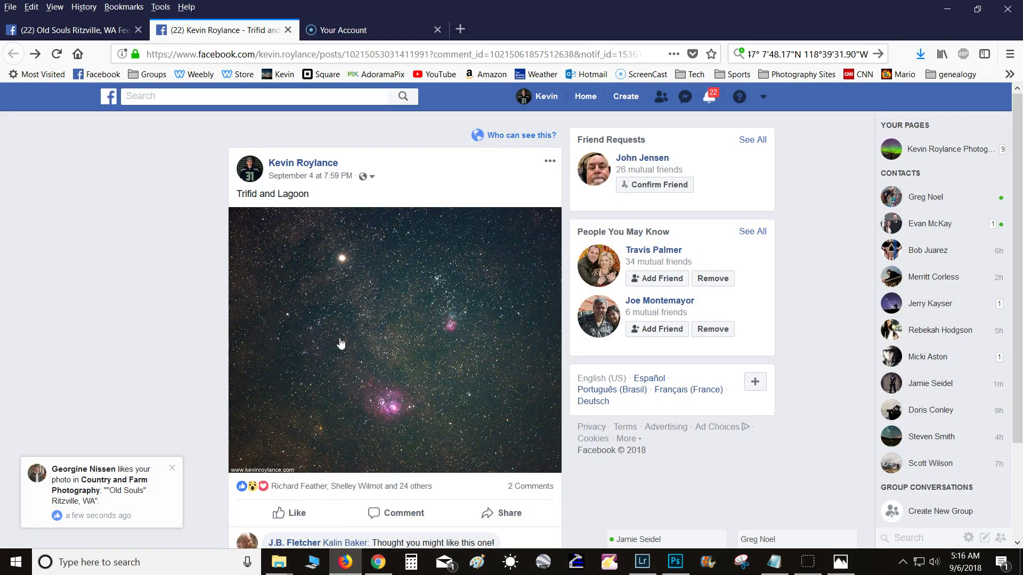
scroll(230, 392, down, 2)
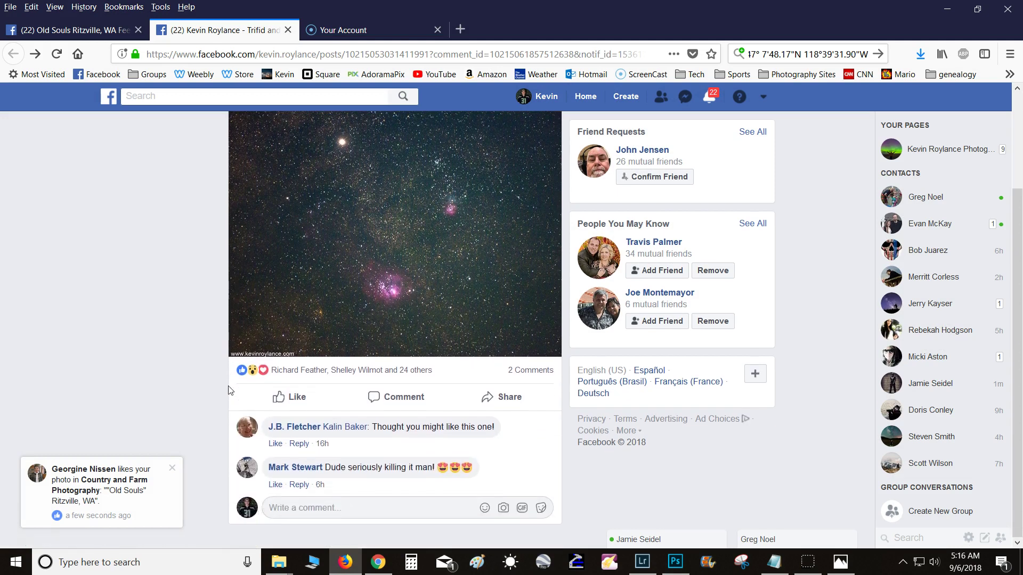
scroll(230, 391, up, 2)
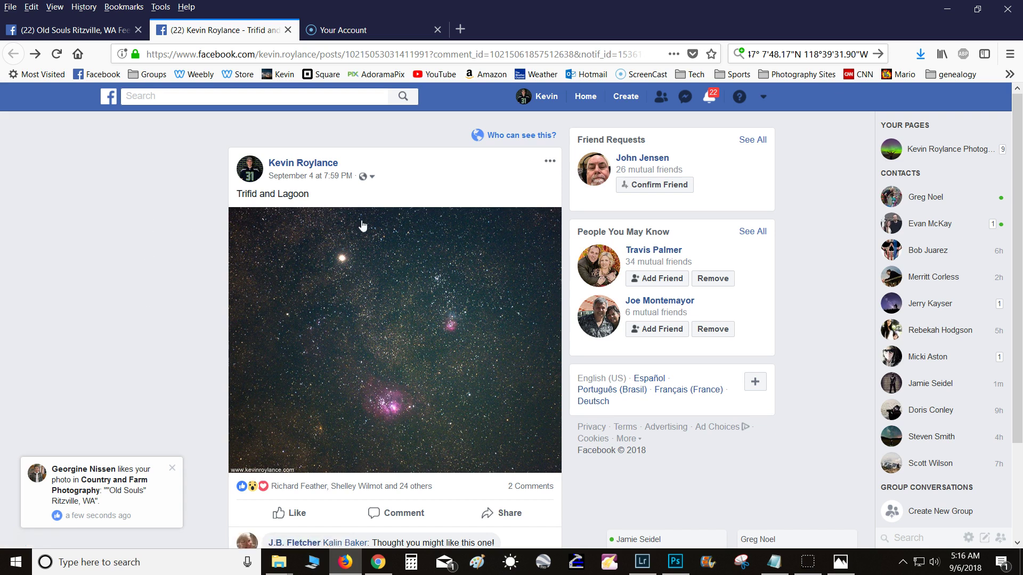
Step: Switch back to Lightroom and export the photo as an sRGB JPEG at quality 69 to the 09-05-18 Titan Barn, Hay Seed folder
click(642, 562)
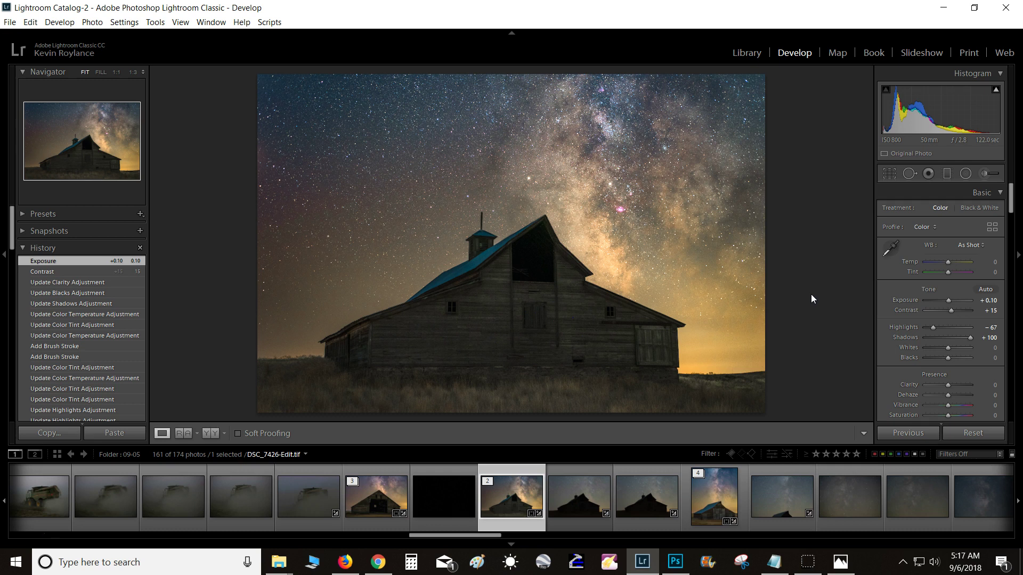
key(ctrl+shift+e)
click(698, 382)
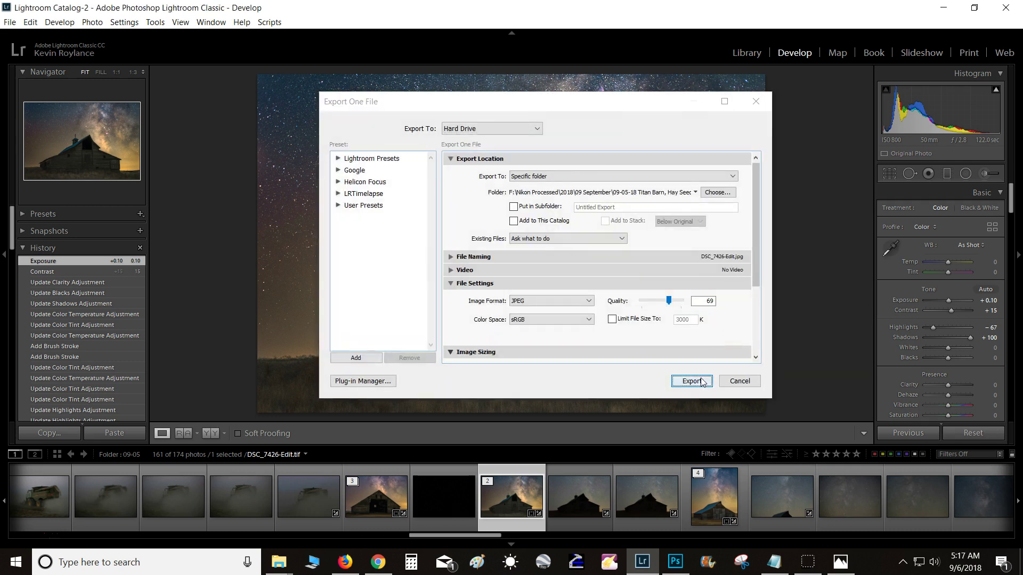
Step: Open the exported DSC_7426-Edit from File Explorer in Photos and compare it with the neighbouring barn photos
mouse_move(278, 562)
click(168, 509)
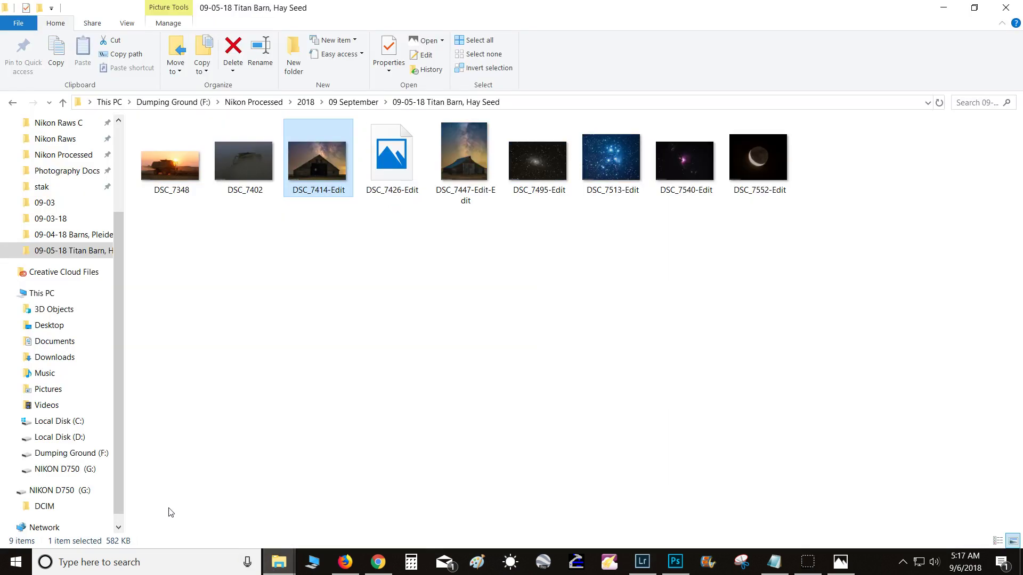
double_click(394, 162)
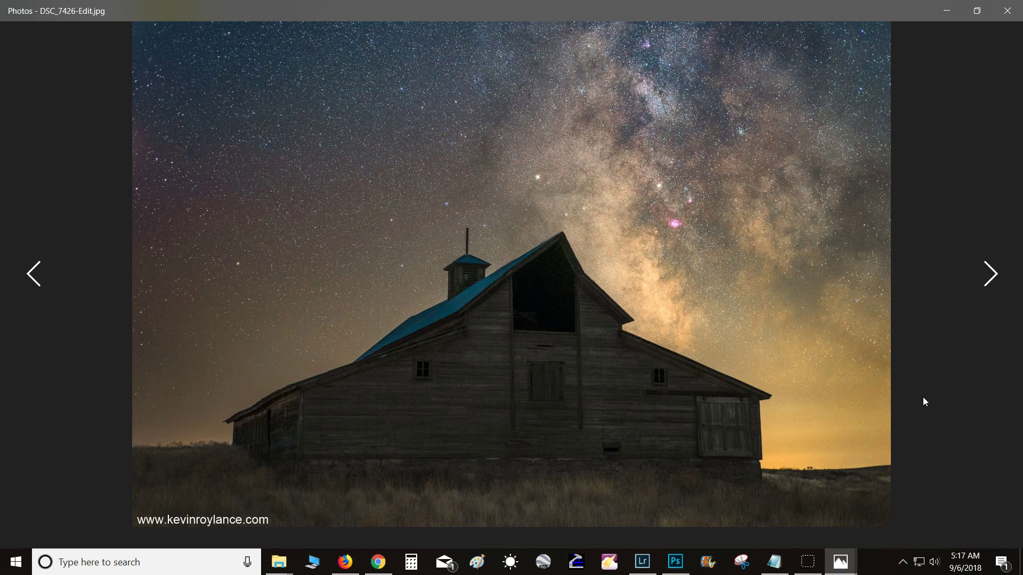
key(Right)
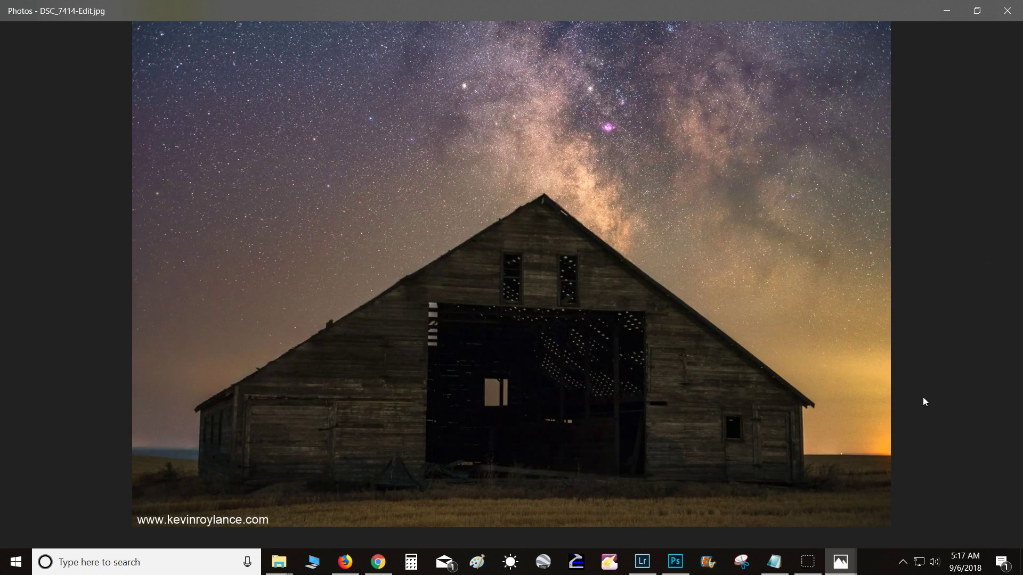
key(Right)
key(Right)
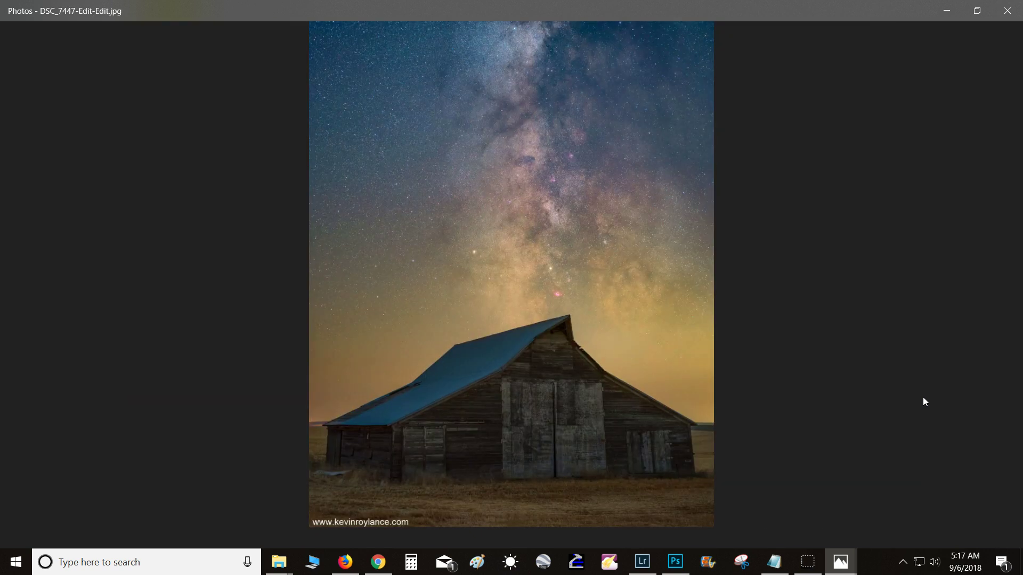
key(Left)
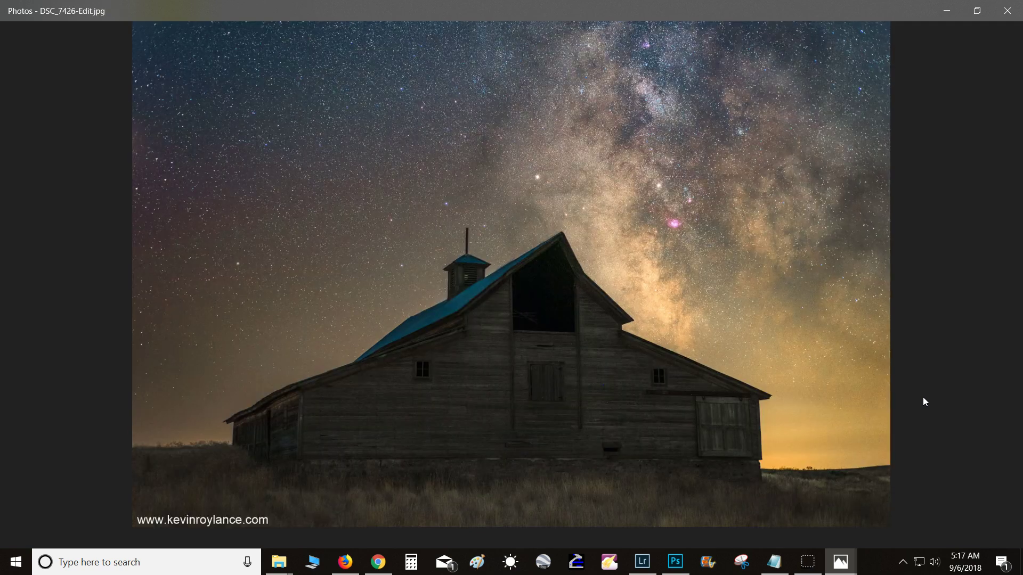